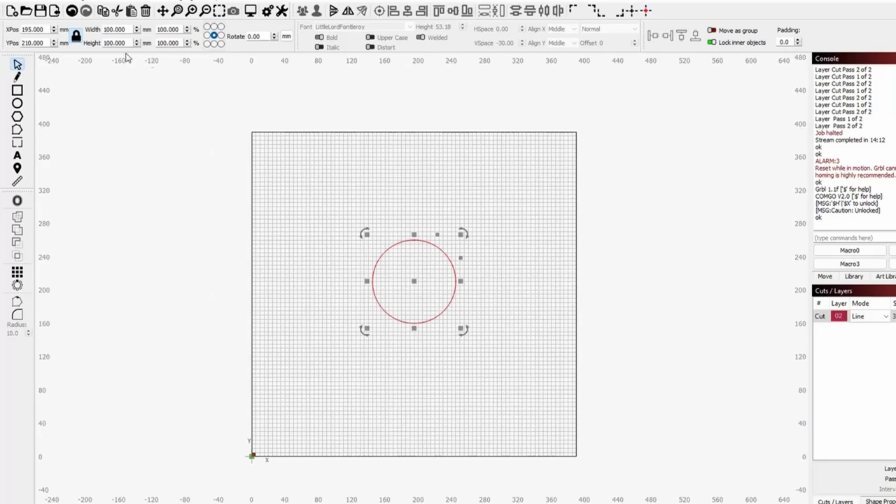
- Resize the duplicate of the 100 mm circle to 85 mm in width and height
left_click(127, 31)
type("85")
key("Tab")
left_click(318, 209)
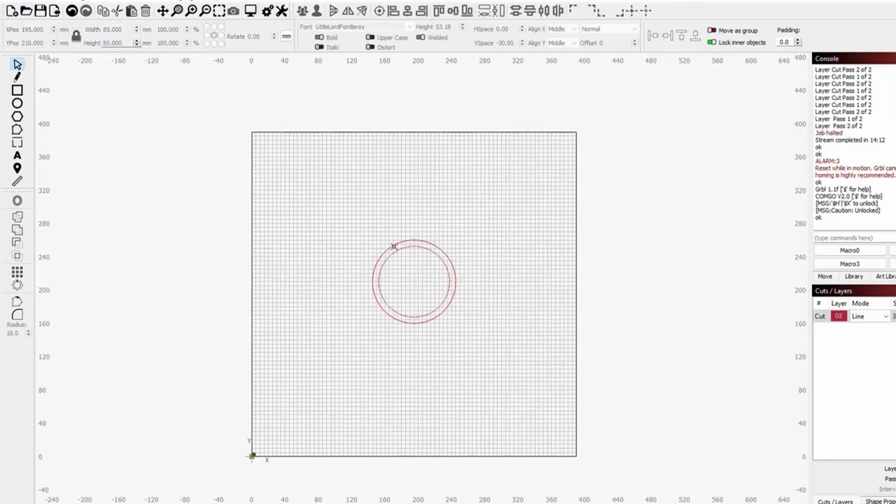
- Resize another concentric copy of the 100 mm circle to 120 mm in width and height
left_click(389, 251)
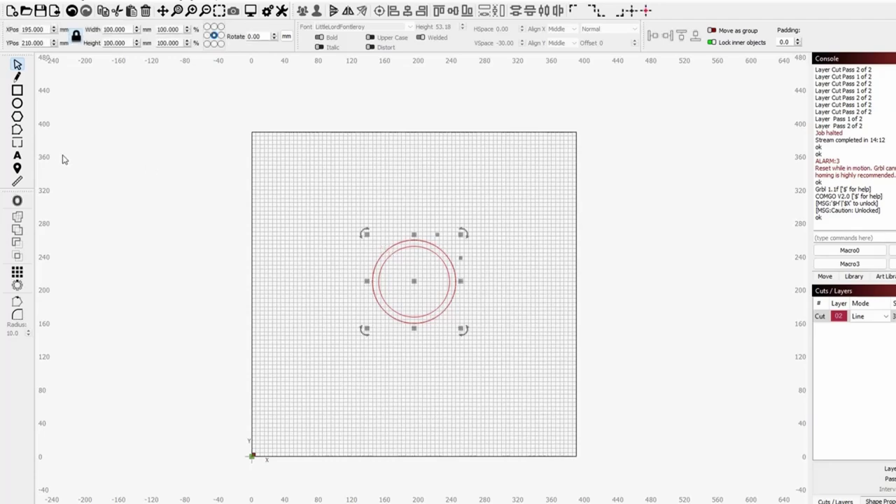
double_click(120, 29)
key("ctrl+a")
type("120")
key("Tab")
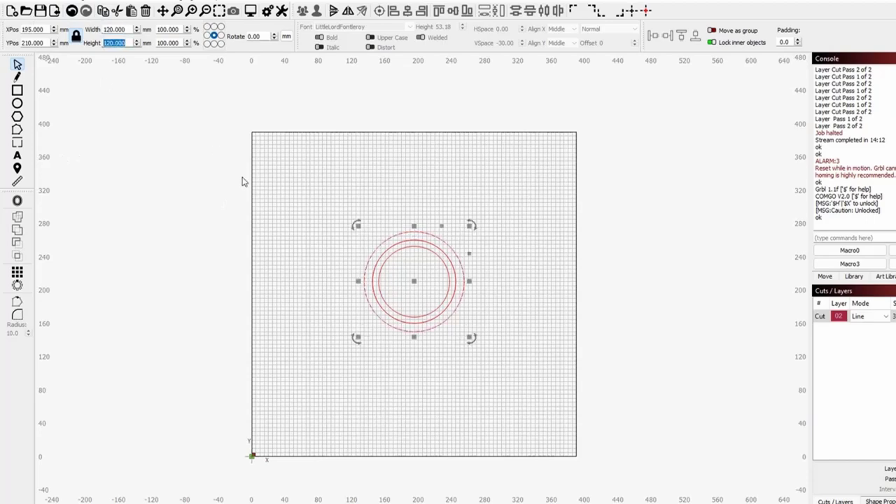
key("Return")
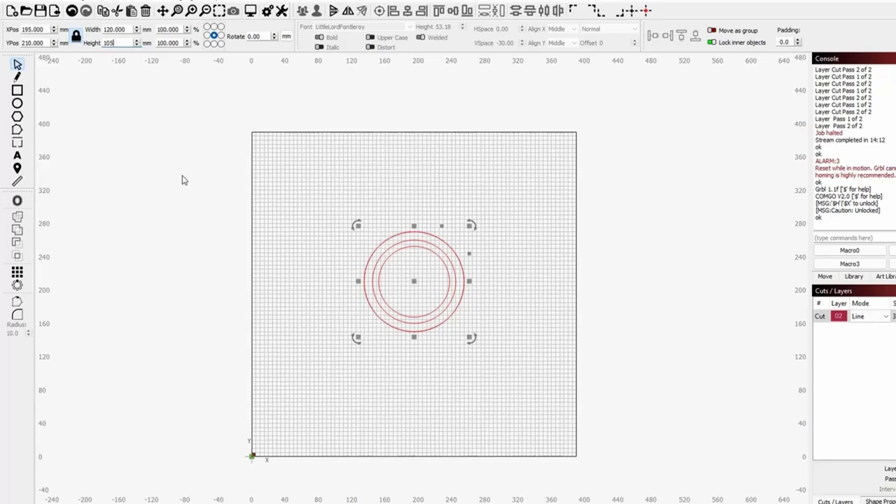
- Resize a concentric copy of the 120 mm circle to 105 mm in width and height
key("Return")
left_click(372, 220)
- Group the 120 mm and 105 mm circles as one pair and the 100 mm and 85 mm circles as another
scroll(374, 219, "up", 4)
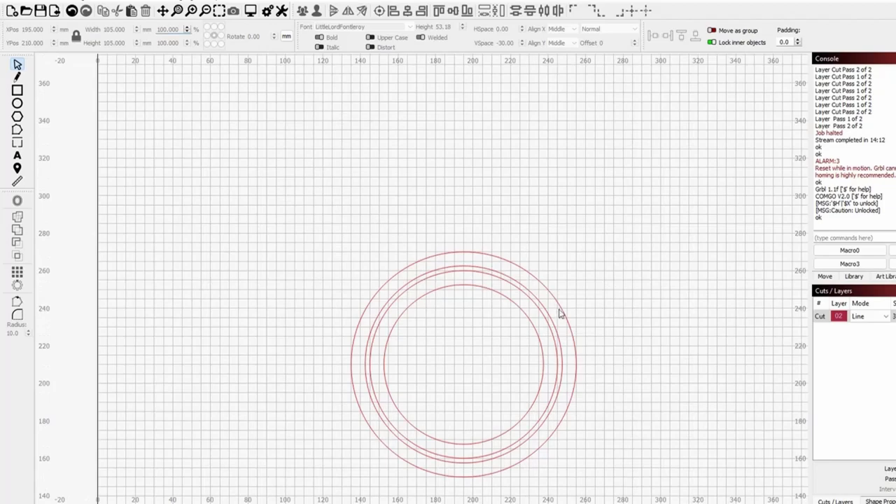
scroll(560, 314, "up", 5)
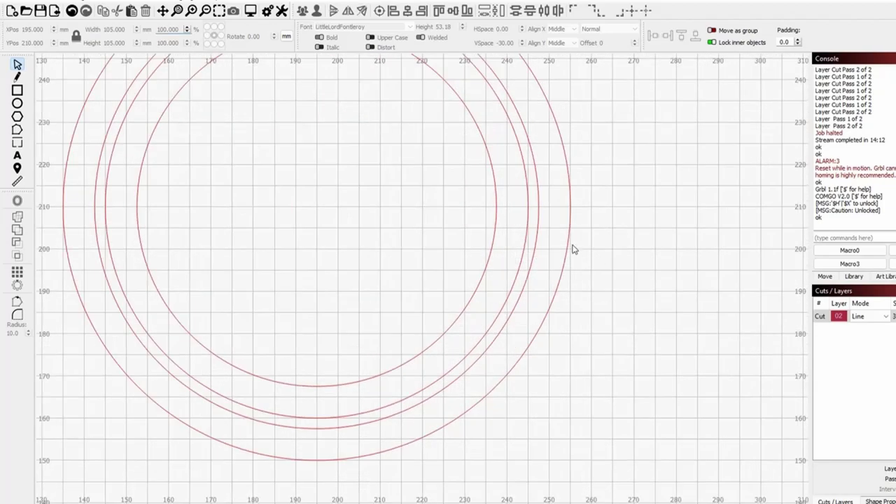
left_click(536, 231)
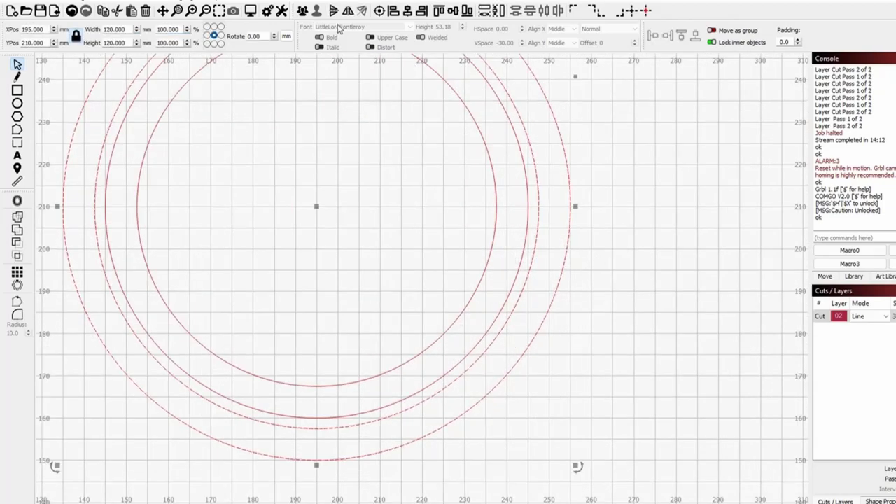
left_click(327, 98)
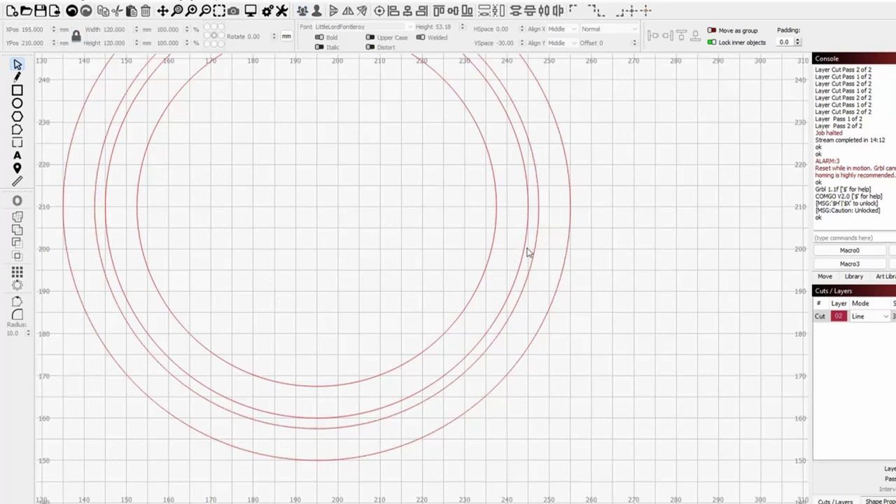
left_click(491, 235)
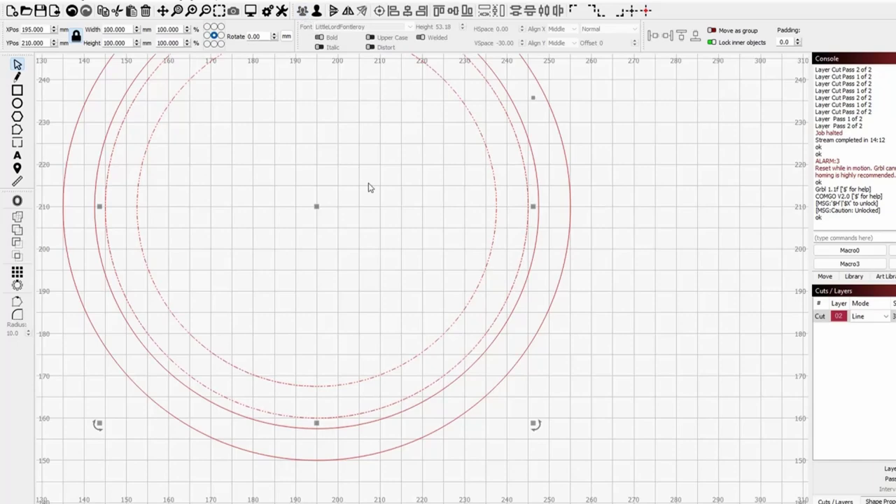
left_click(490, 267)
- Move the grouped 120 mm and 105 mm circles straight down about 45 mm, to a Y position of about 165 mm
left_click(557, 287)
key("Down")
key("Down")
key("Down")
key("Down")
key("Down")
key("Down")
key("Down")
key("Down")
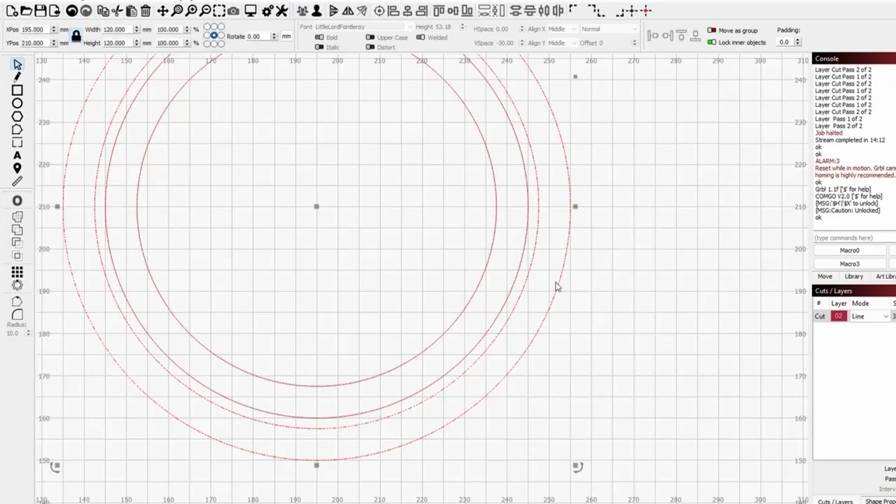
key("Down")
key("Down")
key("Down")
key("Down")
key("Down")
key("Down")
key("Down")
key("Down")
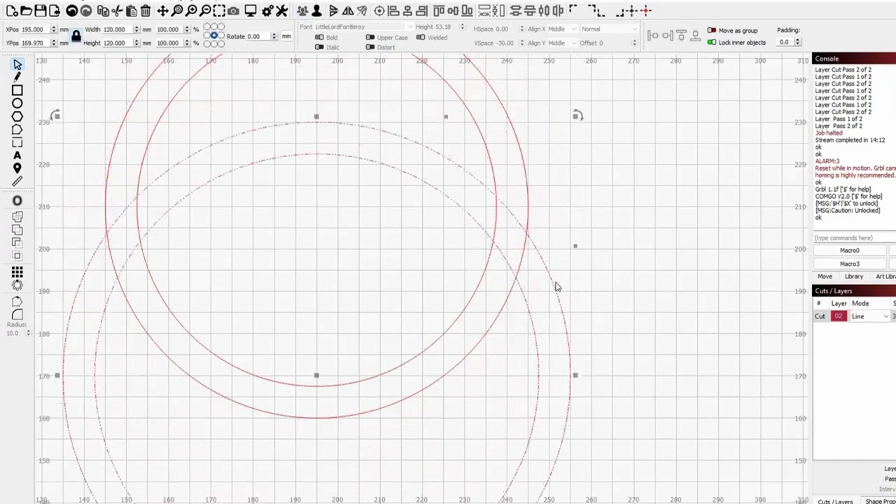
left_click_drag(425, 327, 460, 386)
key("Up")
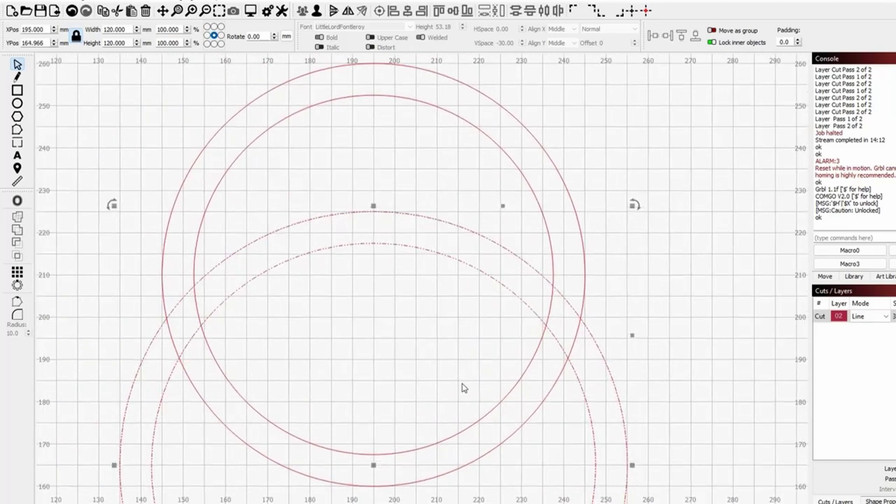
- Create a circular array of the lowered circle pair with 3 copies over 360 degrees, centred on the smaller circle pair
scroll(280, 230, "down", 1)
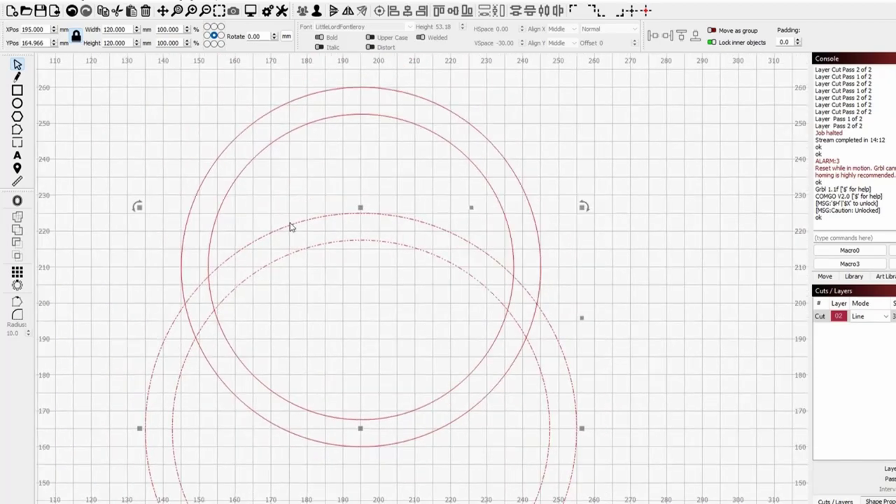
left_click(246, 164, "shift")
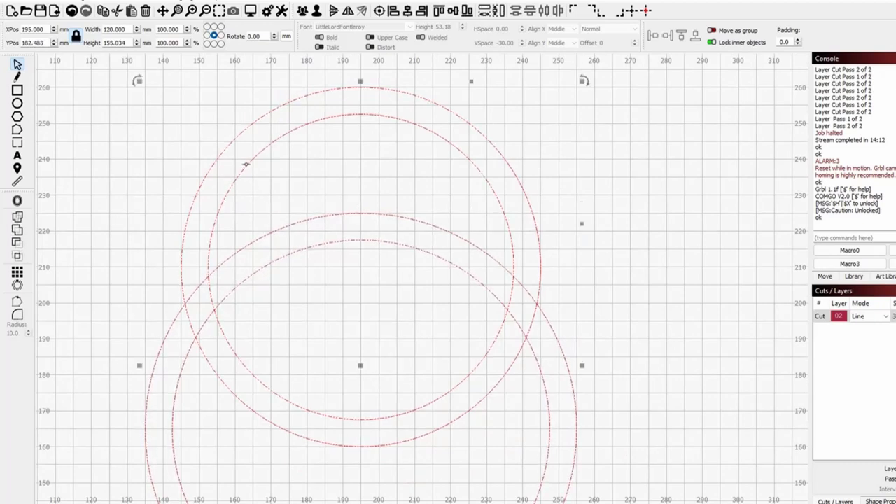
left_click(17, 285)
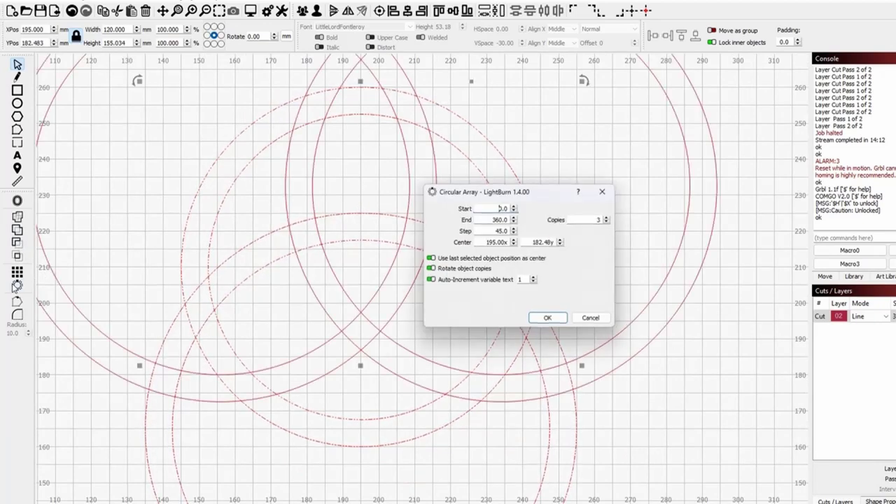
left_click(548, 319)
- Ungroup all the circle pairs and open them together for node editing
scroll(551, 322, "down", 7)
left_click_drag(334, 183, 633, 452)
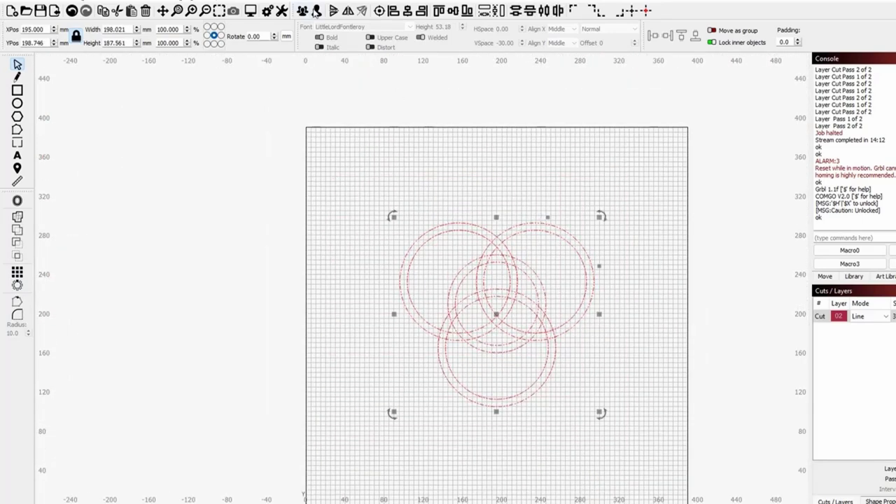
left_click(17, 130)
scroll(364, 241, "up", 3)
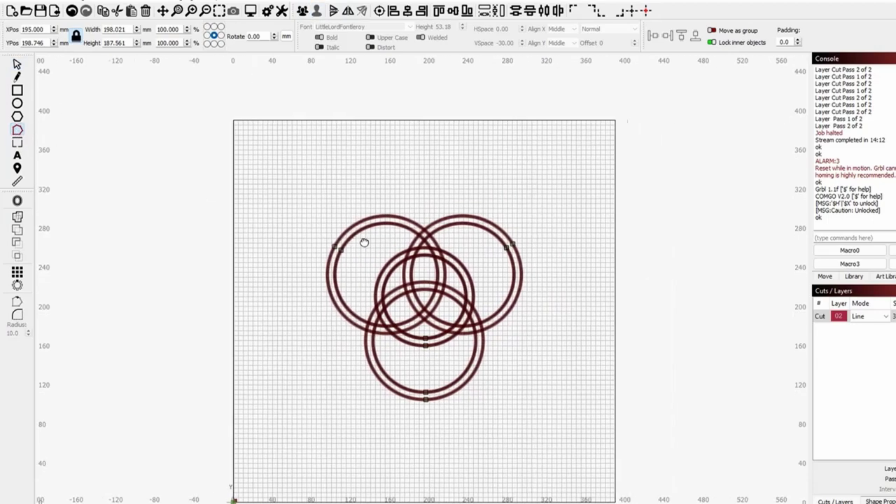
- Trim the outward arcs of the three large circle pairs and the hidden crossing segments to form an interwoven triquetra with a ring
scroll(267, 197, "up", 2)
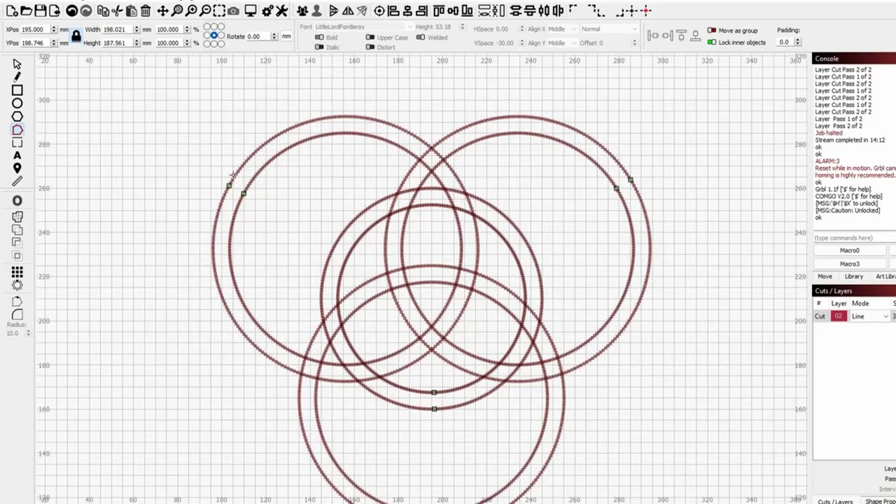
key("d")
key("d")
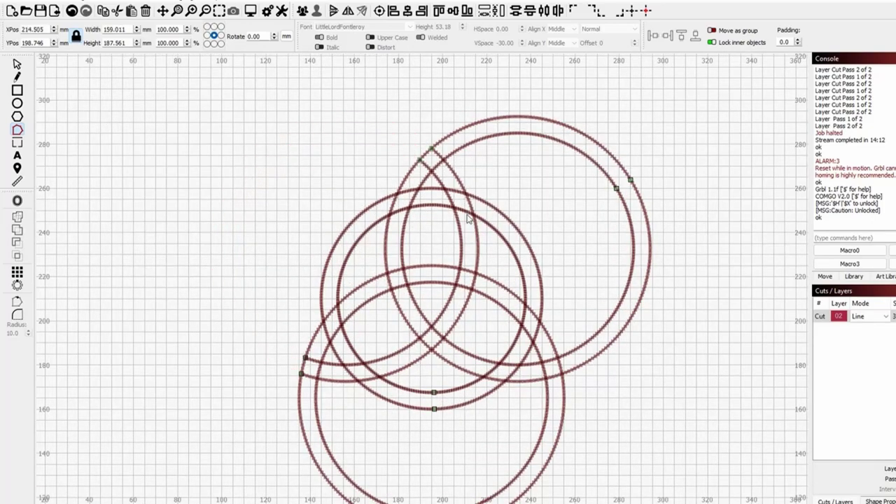
key("d")
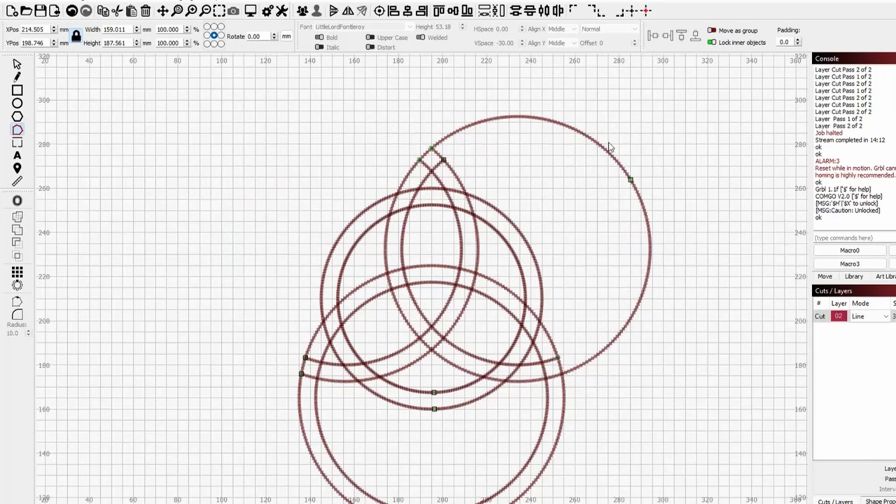
key("d")
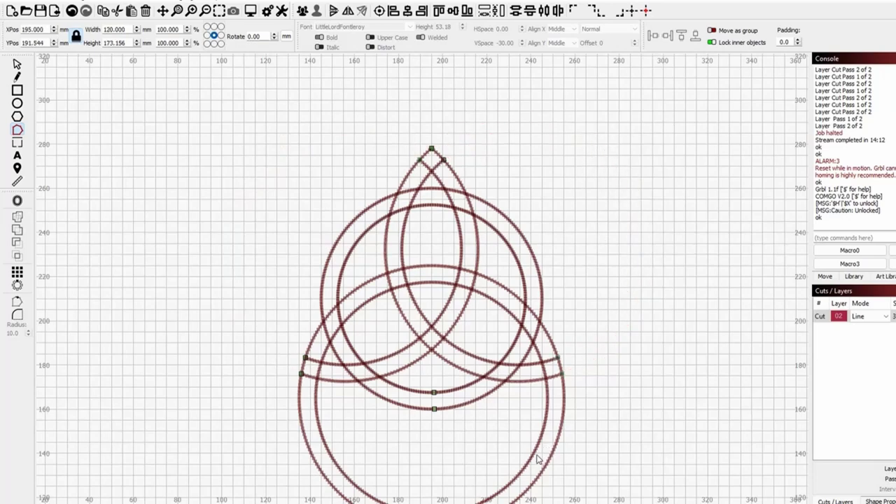
key("d")
key("d")
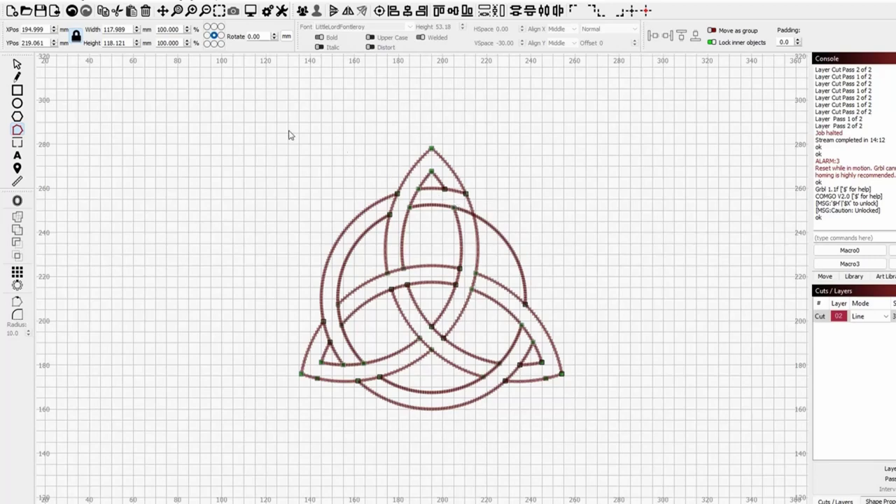
- Undo the last trim on the ring's upper-right outer arc and reselect the whole knot
left_click(72, 11)
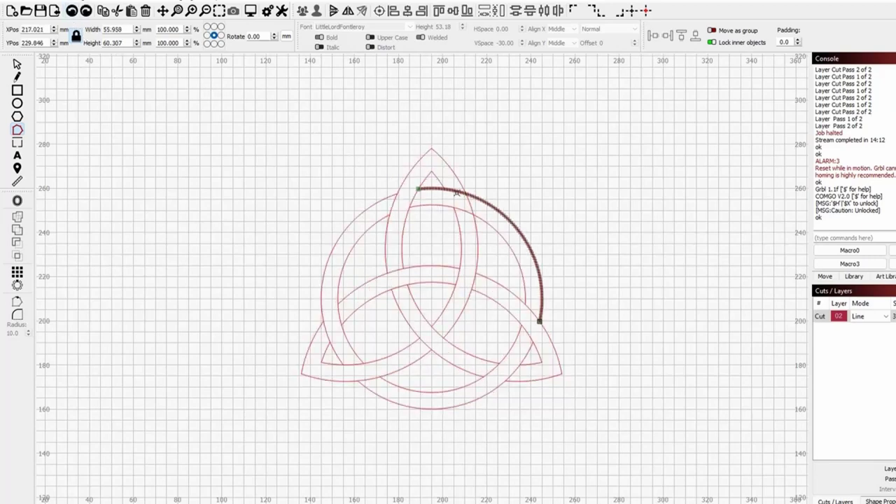
left_click(18, 64)
left_click_drag(151, 98, 606, 416)
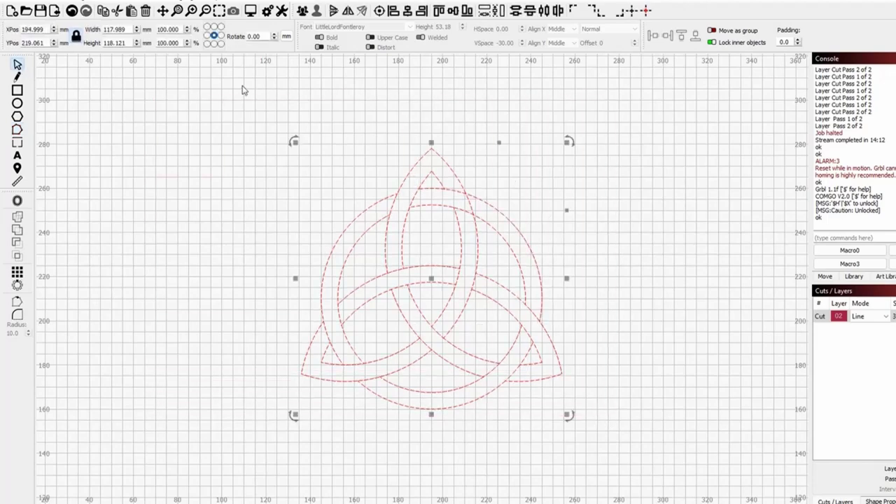
- Trim the top loop's outer line where it crosses the ring band at the upper right
left_click(19, 131)
scroll(442, 208, "up", 3)
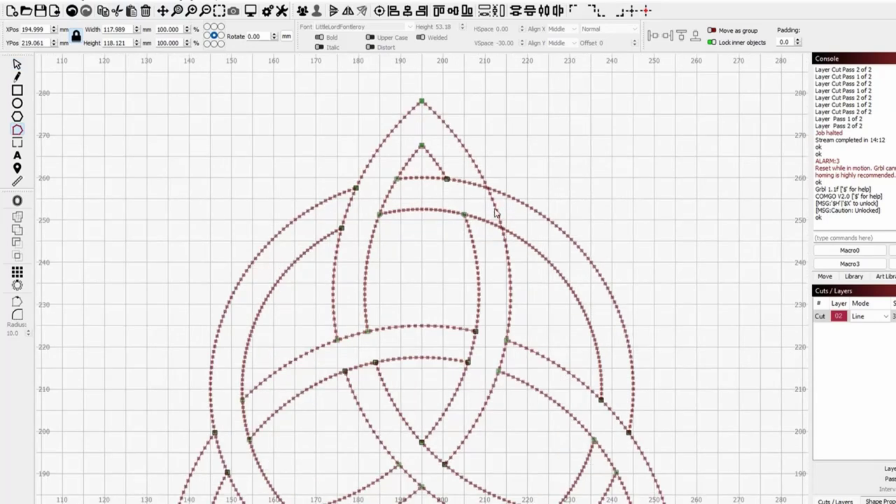
scroll(496, 206, "down", 3)
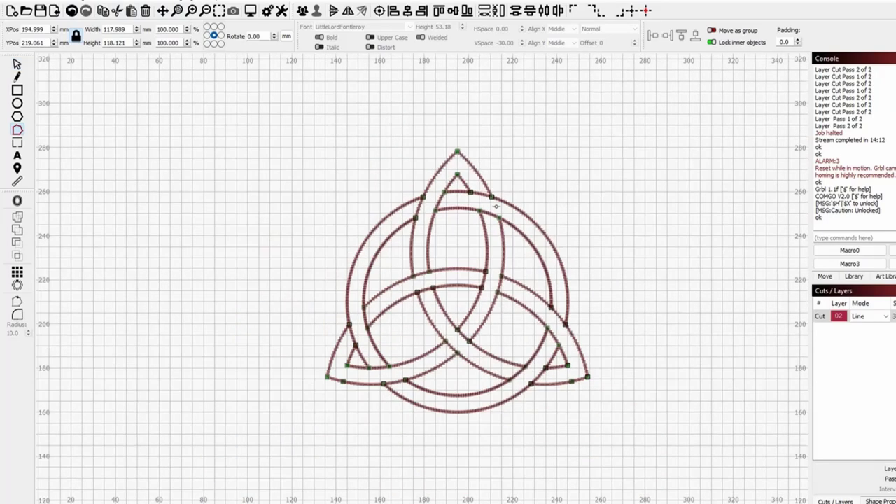
- Offset the whole knot by 1 mm in both directions with round corners, deleting the original lines, and assign the result to layer 00
left_click(17, 65)
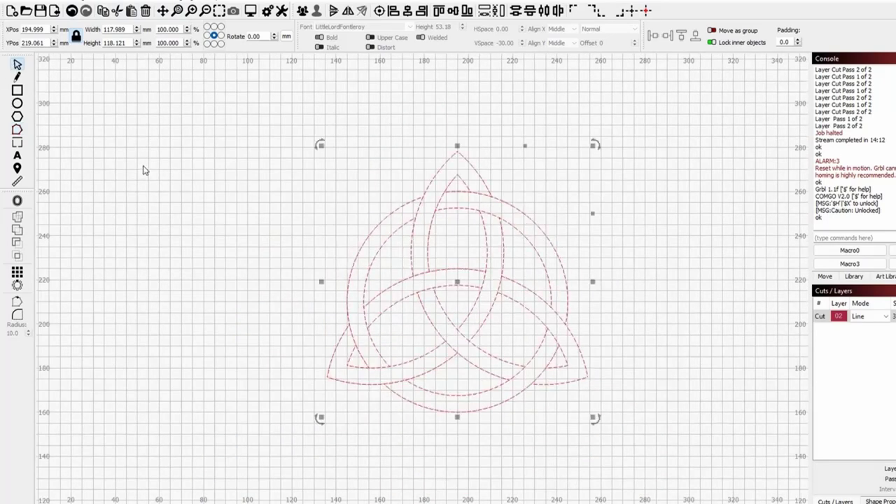
left_click(17, 202)
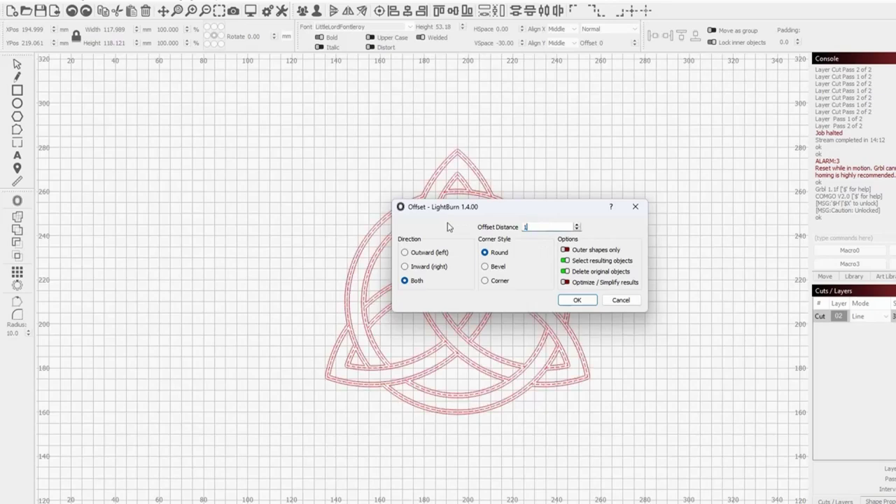
left_click(587, 301)
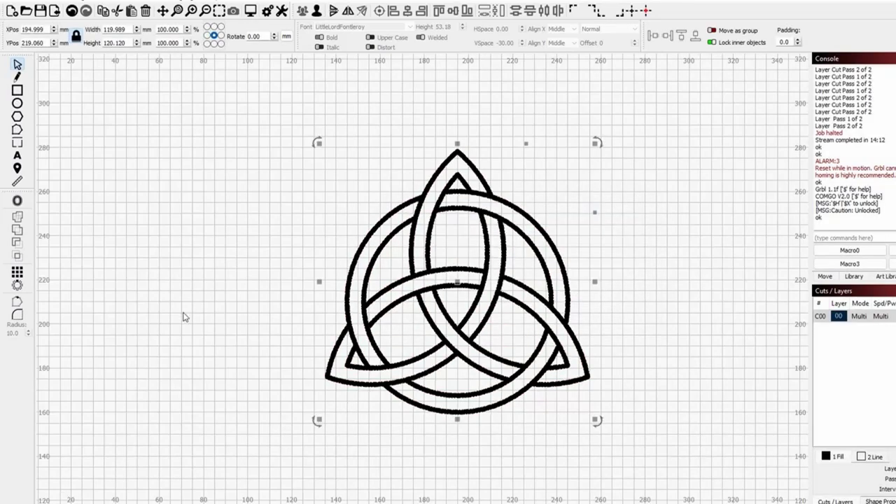
left_click_drag(192, 289, 106, 292)
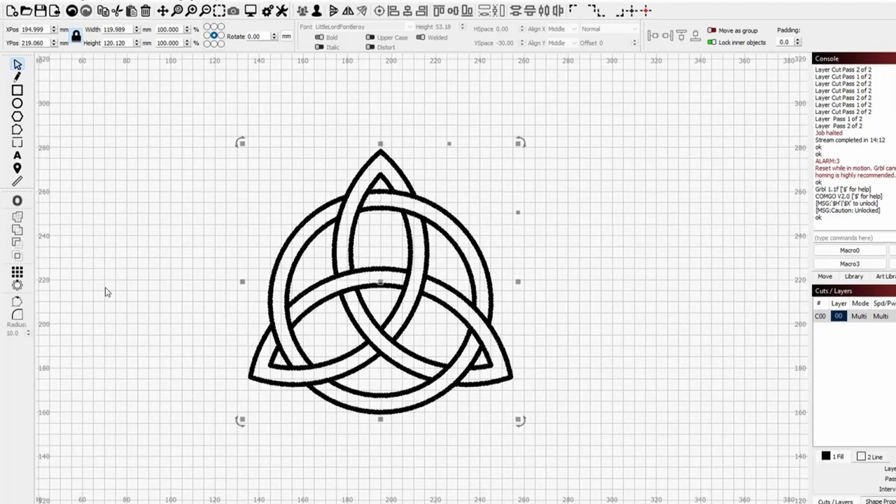
left_click(220, 12)
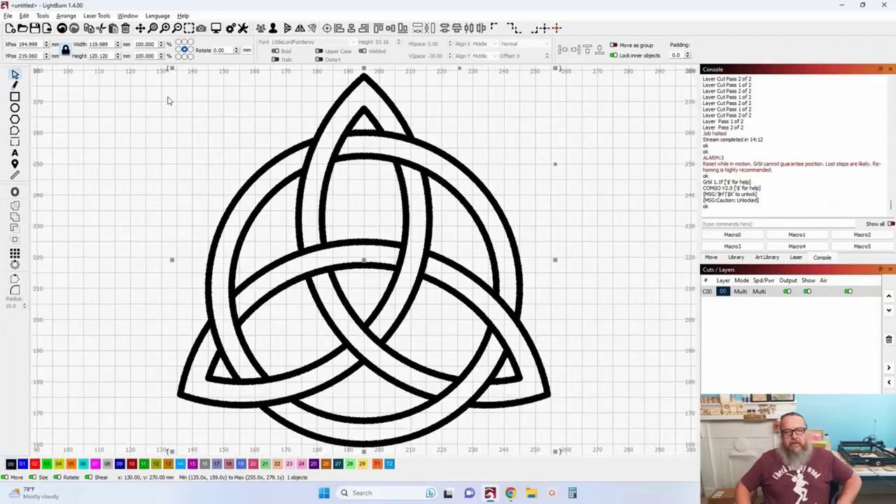
left_click(45, 254)
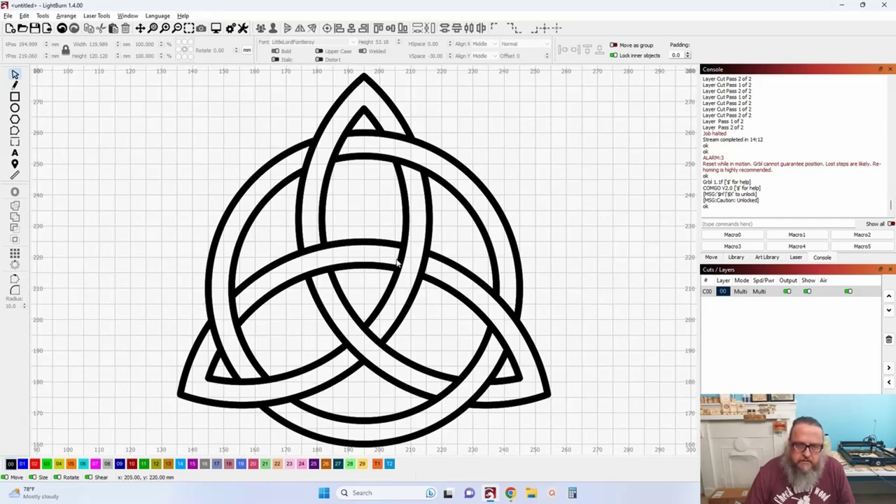
scroll(363, 132, "down", 2)
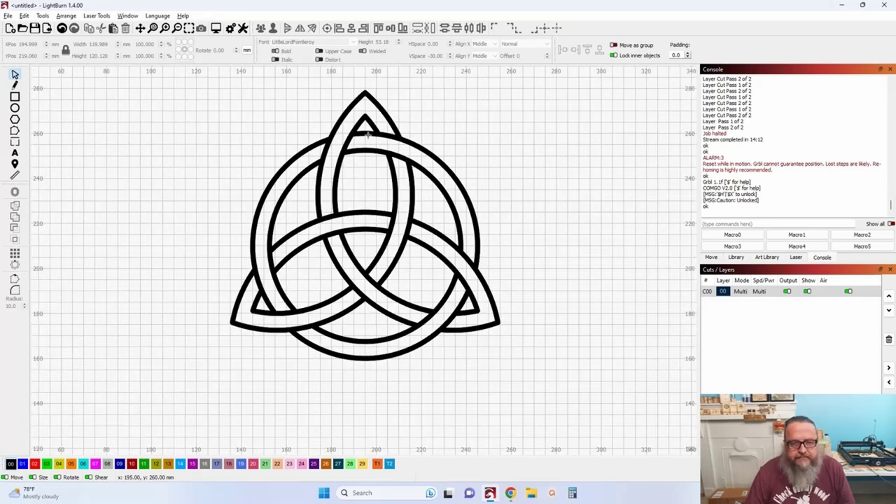
left_click_drag(289, 167, 263, 220)
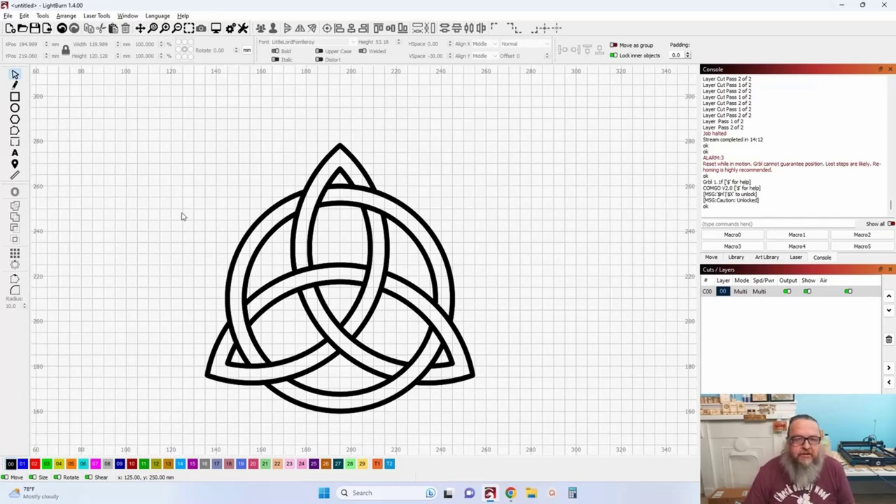
scroll(181, 217, "down", 3)
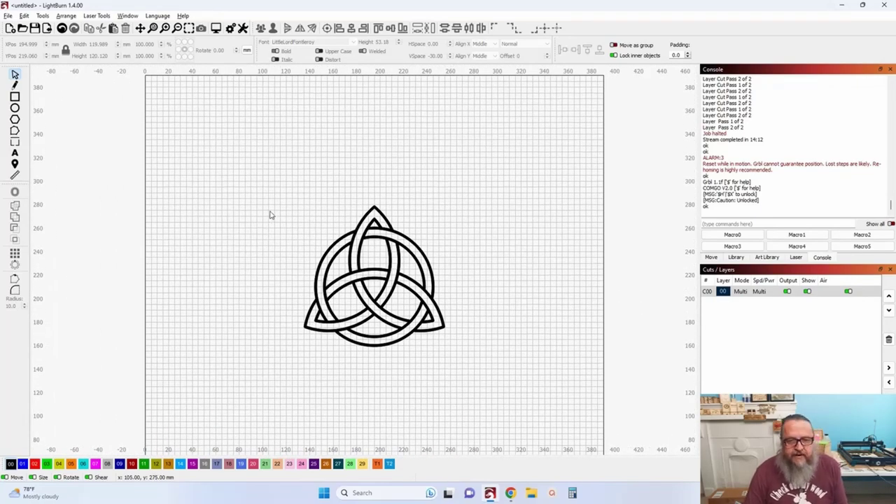
- Delete the whole knot, then draw a circle 100 mm in diameter and assign it to layer 02
left_click_drag(243, 177, 512, 390)
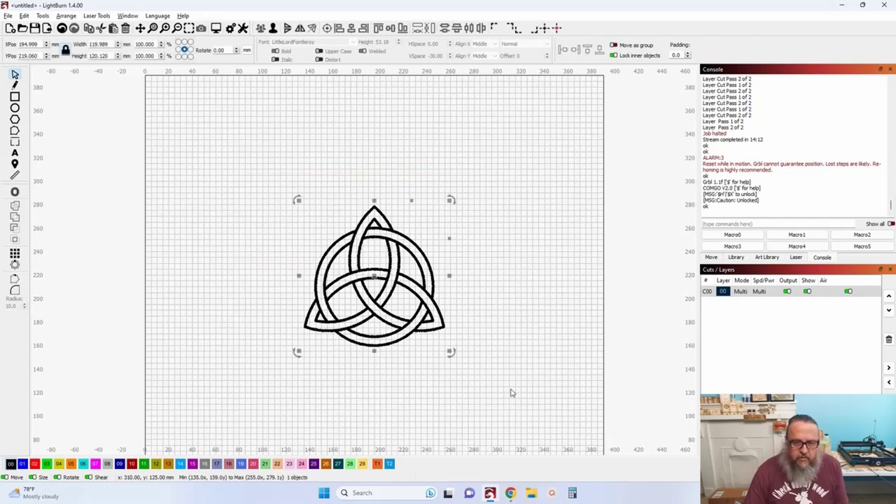
key("Delete")
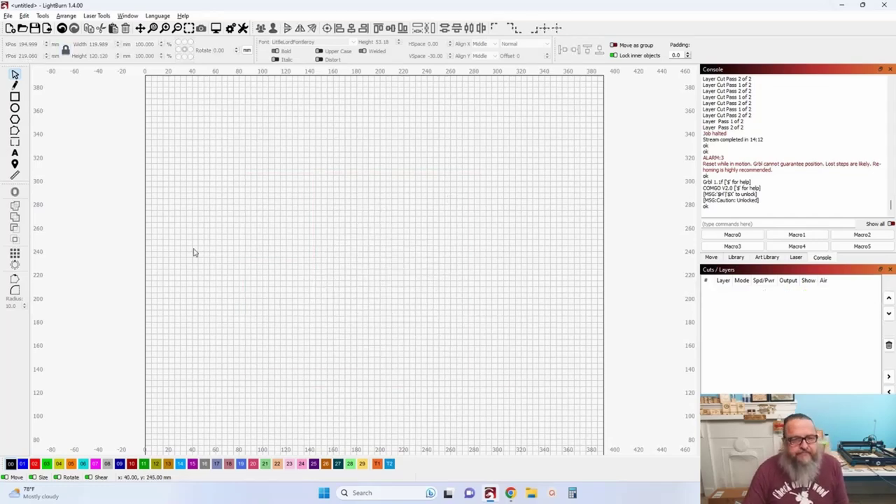
left_click(15, 109)
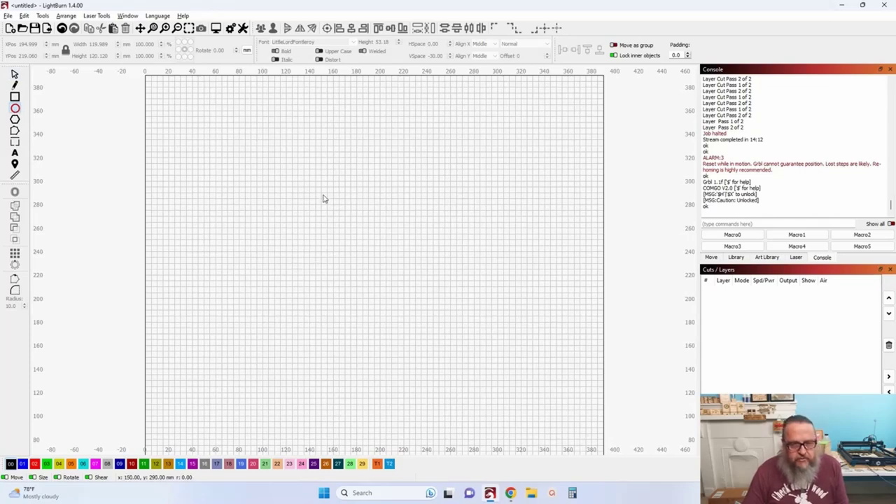
left_click_drag(324, 176, 431, 289)
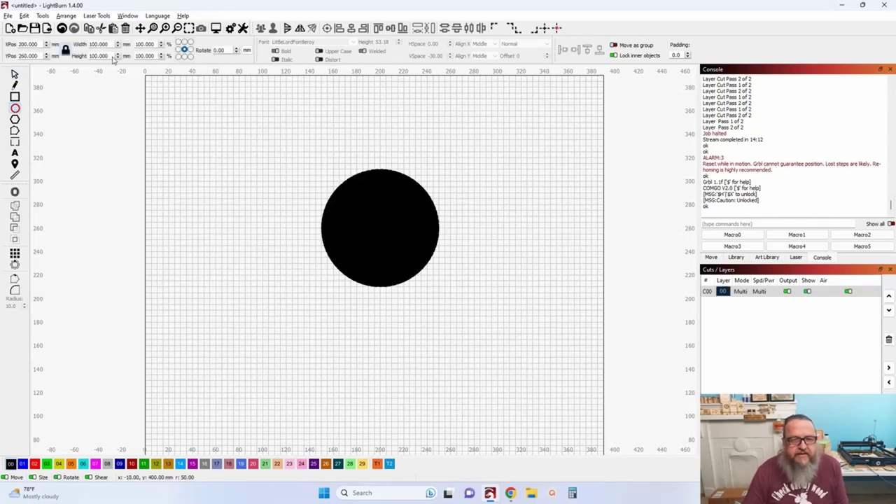
left_click(15, 75)
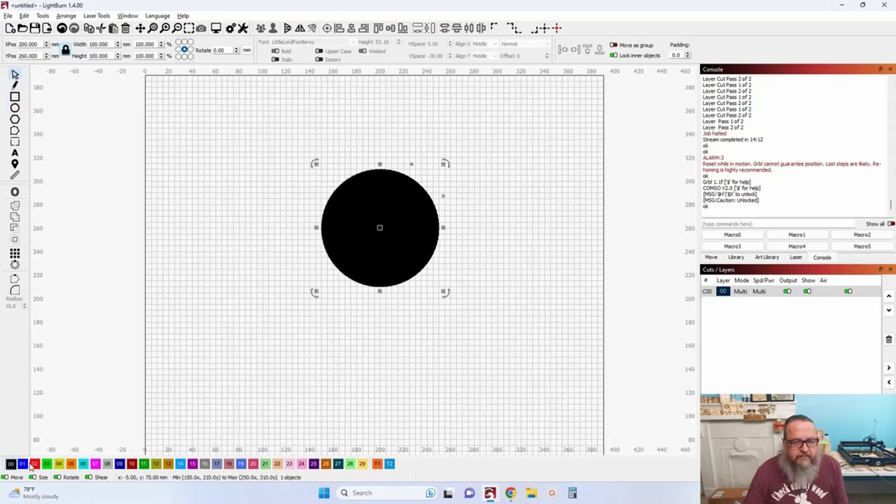
left_click(35, 465)
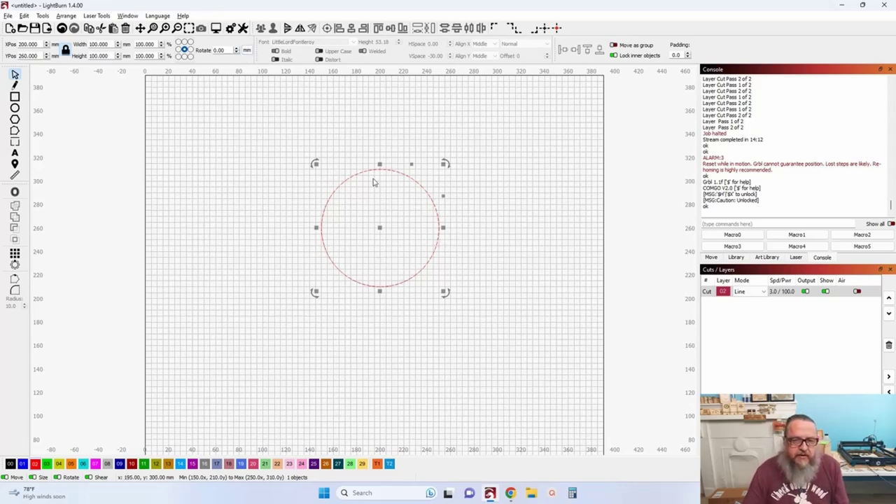
left_click_drag(395, 149, 361, 170)
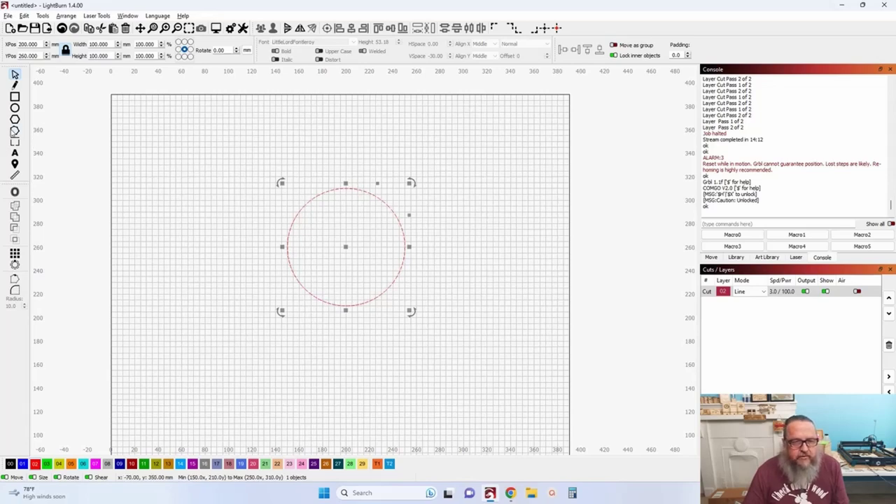
- Convert the circle to a path and display its editable nodes
left_click(15, 131)
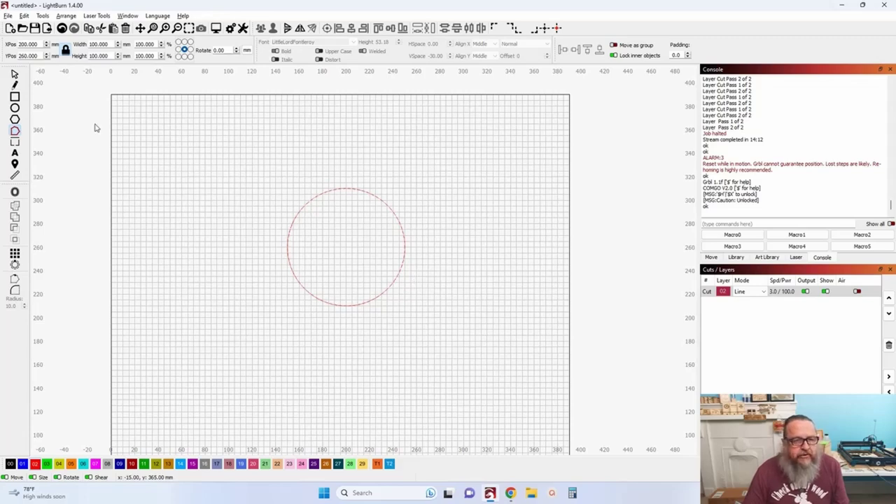
left_click(15, 75)
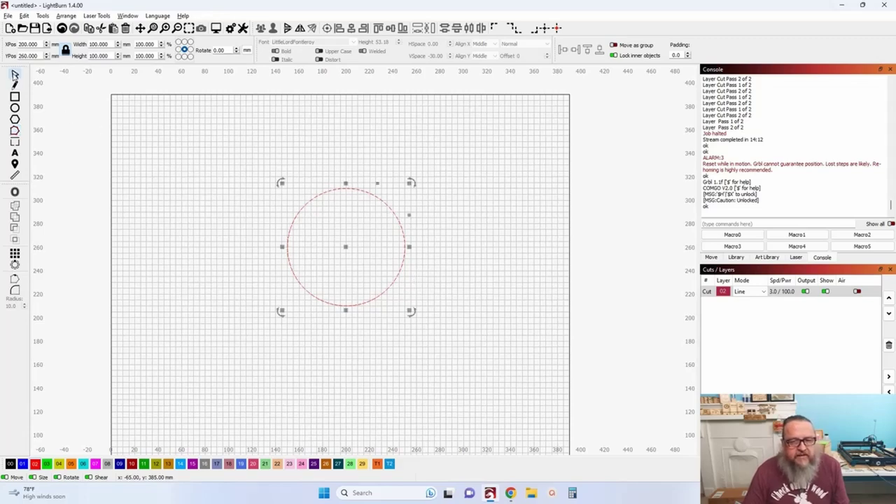
left_click(24, 15)
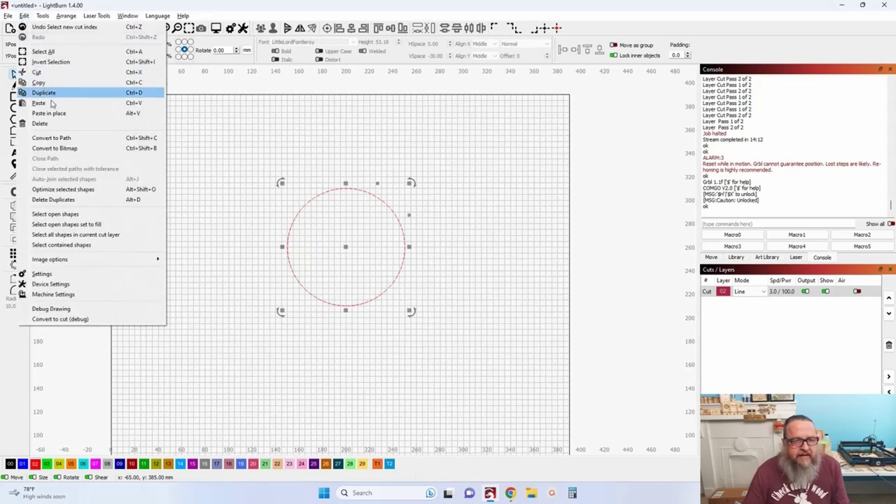
left_click(77, 140)
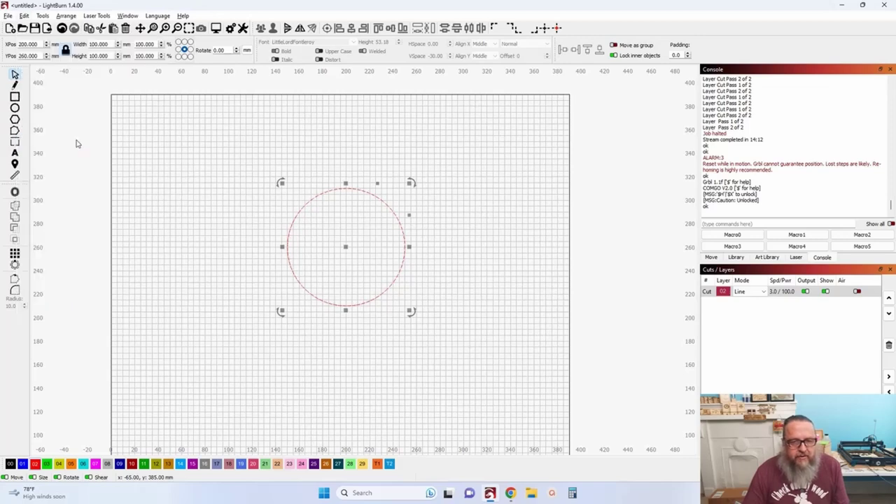
left_click(15, 131)
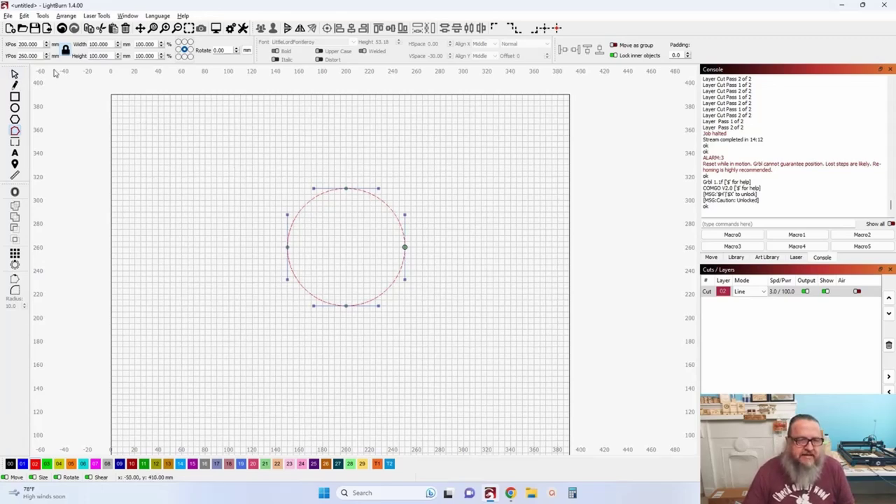
- Undo the path conversion and the layer change, and reassign the circle to layer 02
left_click(63, 29)
left_click(64, 29)
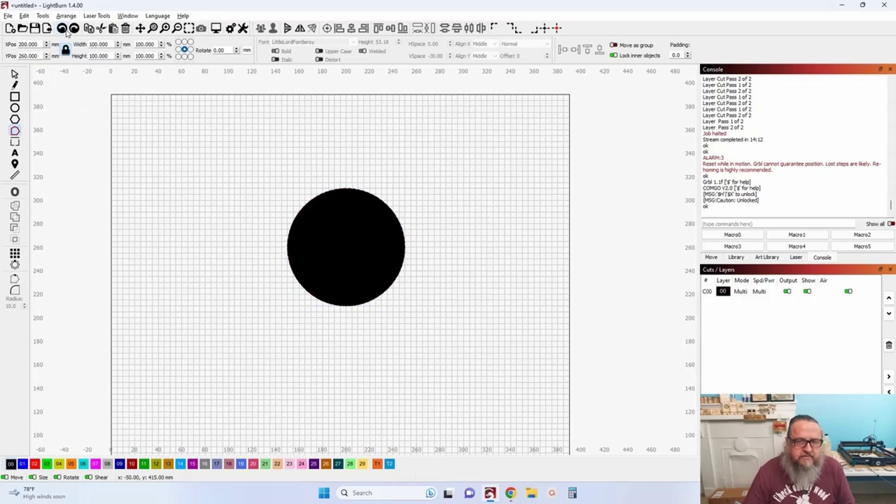
left_click(35, 464)
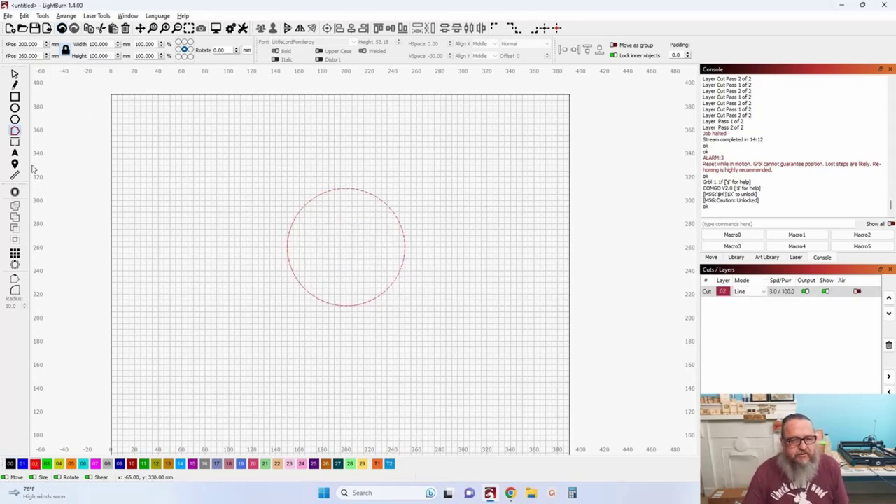
- Offset the circle outward by 0 mm with round corners, selecting the result and deleting the original
left_click(14, 197)
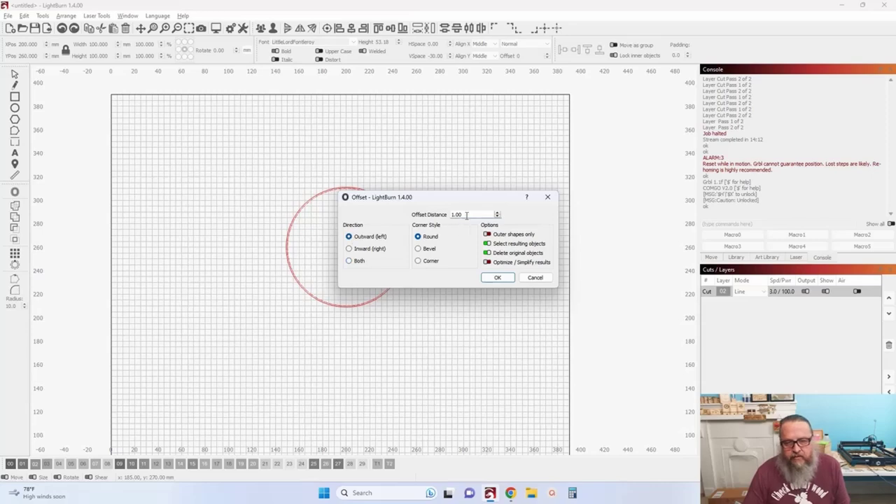
left_click_drag(468, 214, 412, 217)
type("0")
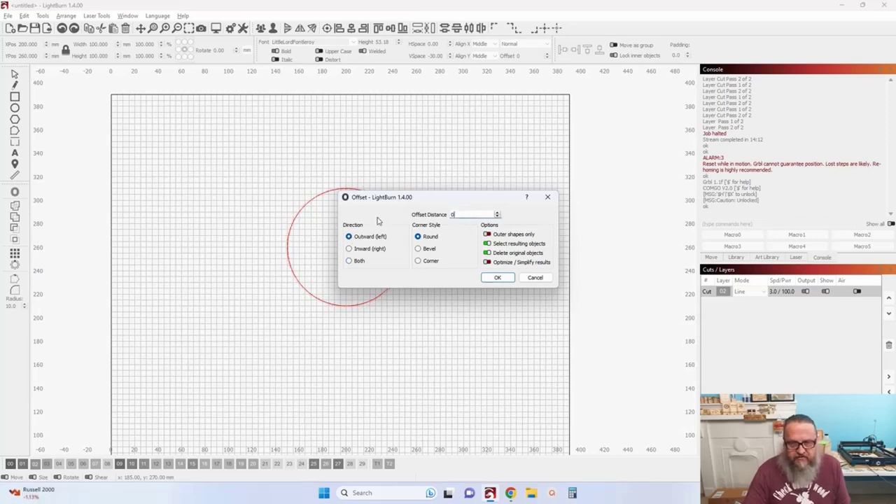
left_click(498, 278)
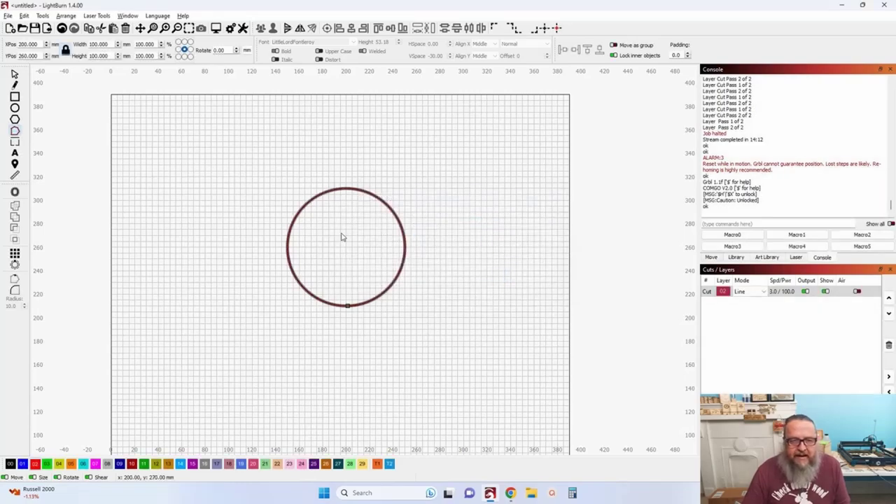
- Select all the nodes of the offset circle and examine their spacing, leaving node editing when done
scroll(365, 221, "up", 5)
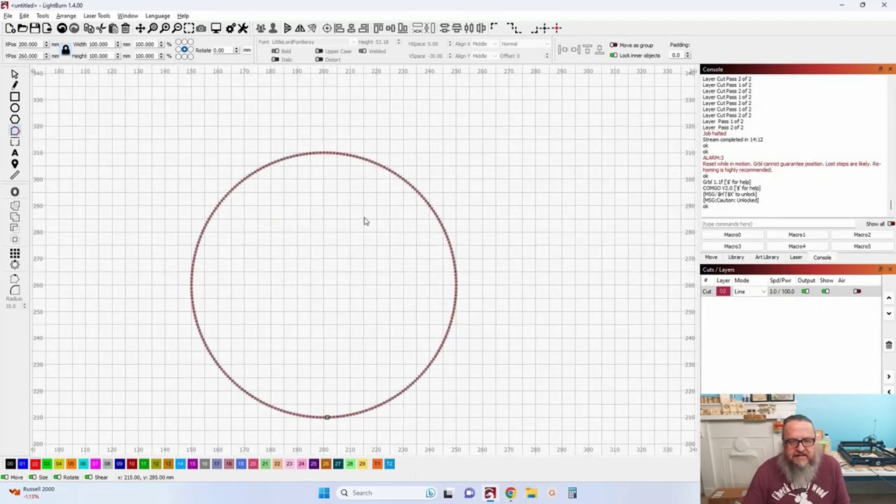
scroll(361, 248, "down", 3)
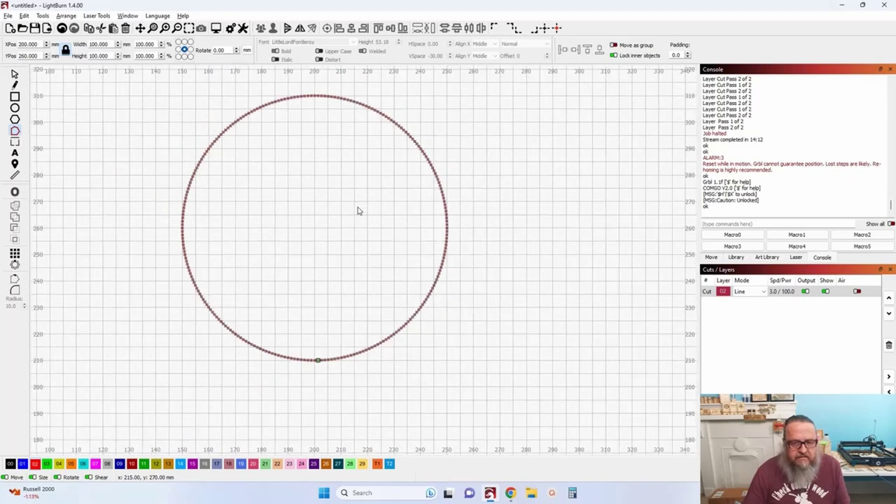
scroll(298, 185, "down", 1)
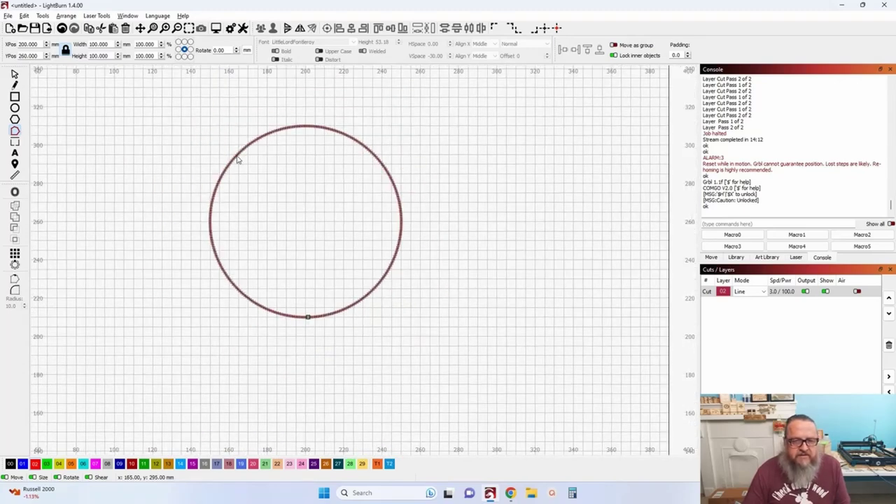
left_click_drag(184, 105, 462, 344)
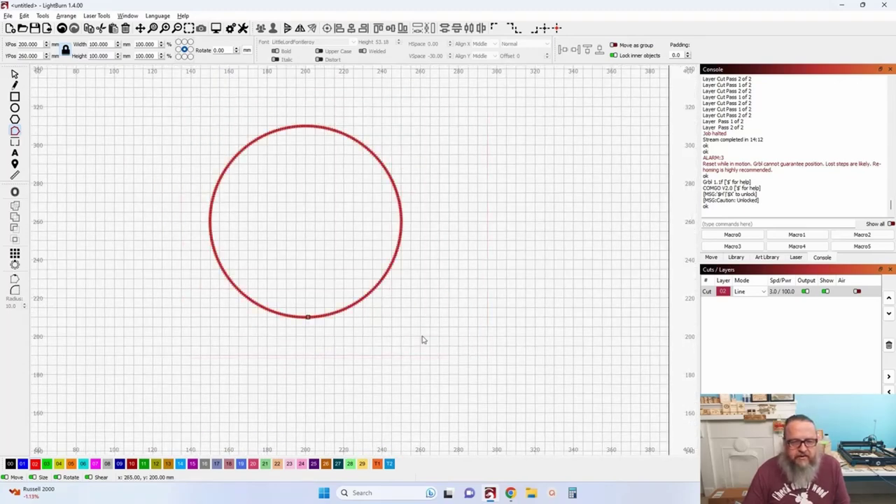
left_click_drag(178, 168, 206, 238)
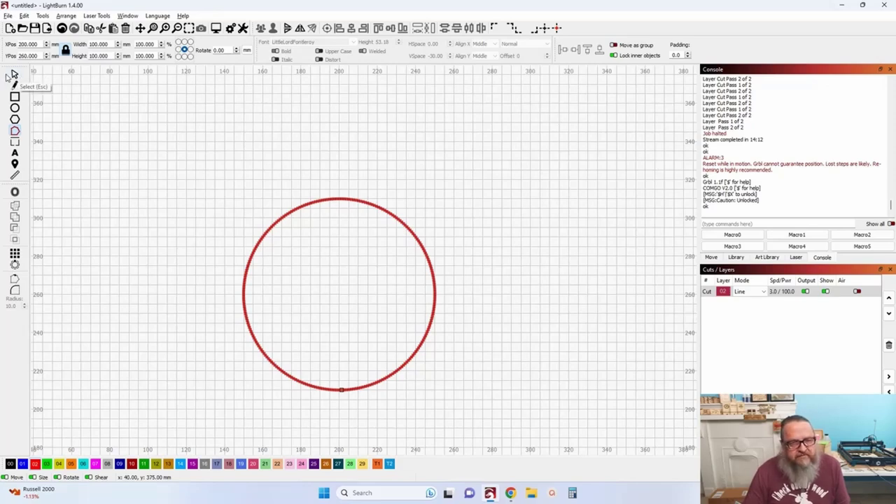
scroll(86, 123, "down", 1)
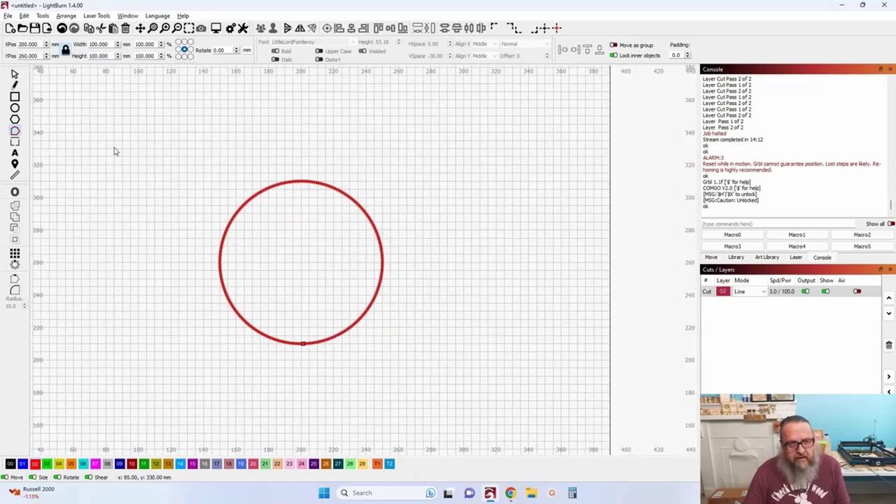
left_click(16, 75)
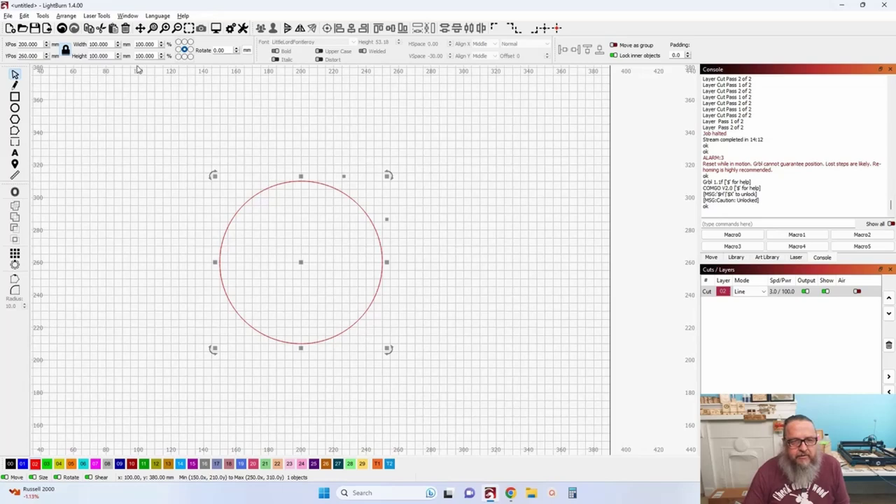
- Duplicate the 100 mm circle in place and resize the copy proportionally to 85 mm wide
left_click_drag(105, 45, 73, 48)
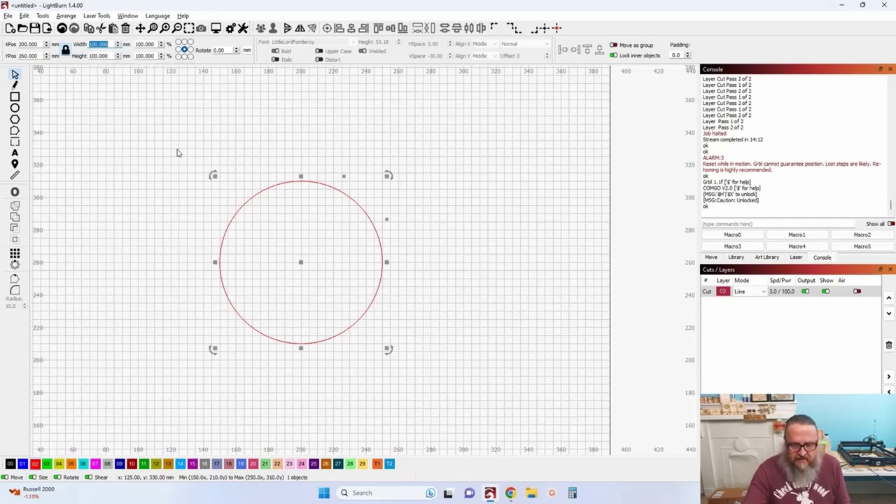
type("85")
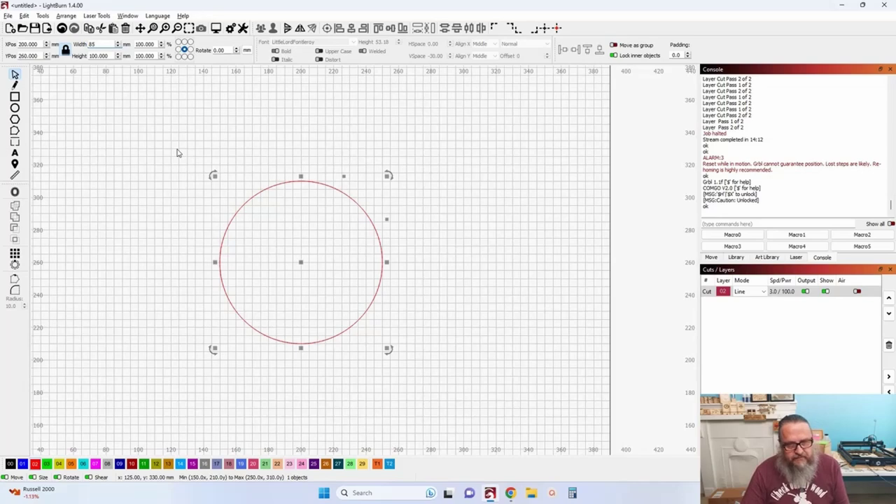
key("Tab")
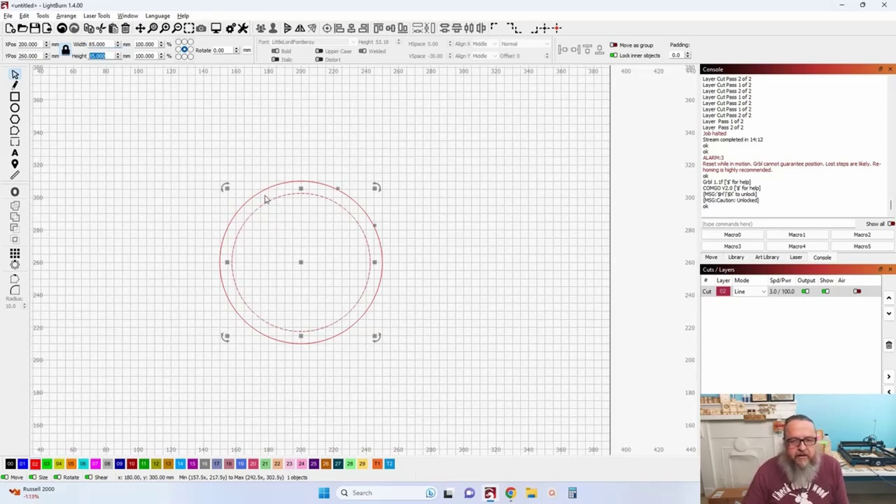
- Duplicate the 100 mm circle in place and resize the copy proportionally to 120 mm wide
left_click(263, 190)
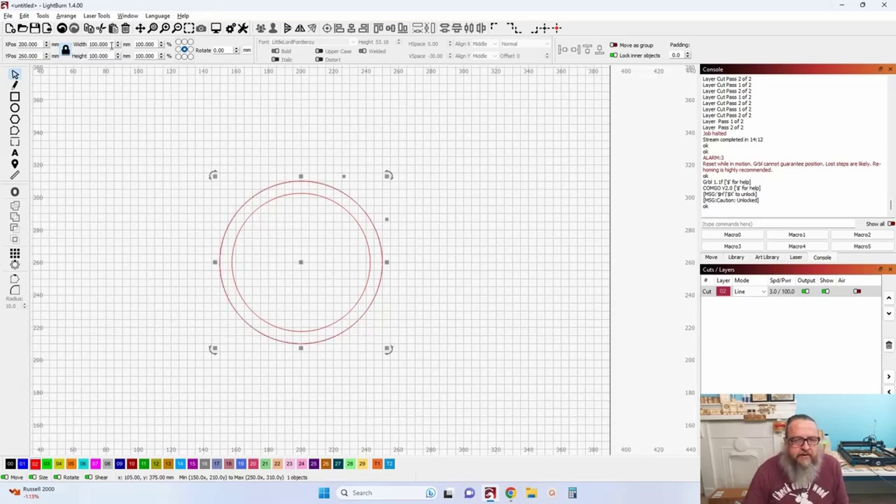
left_click_drag(111, 45, 88, 44)
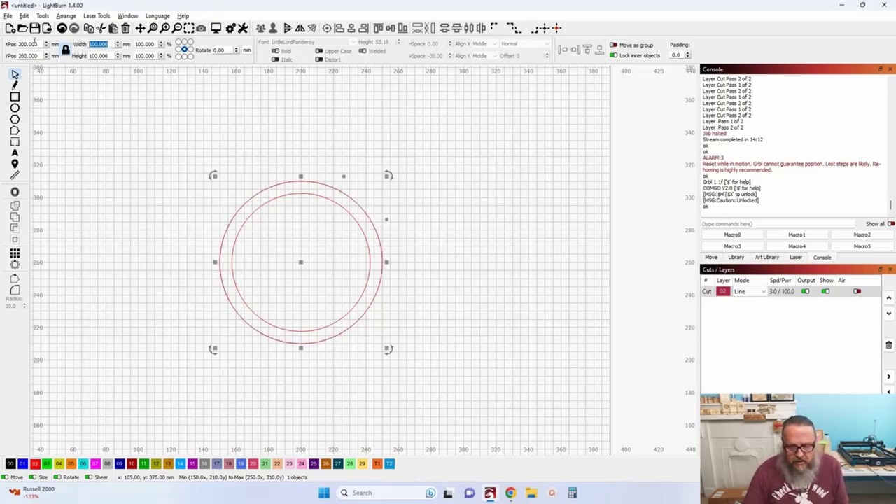
type("120")
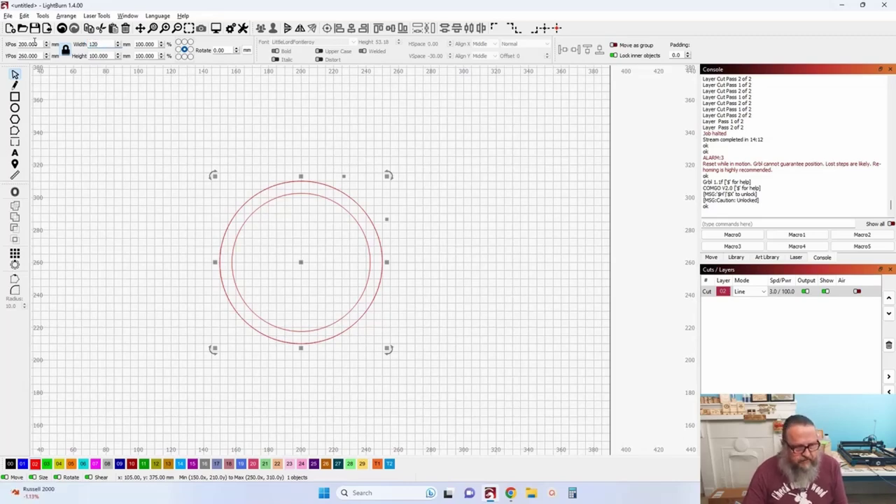
key("Tab")
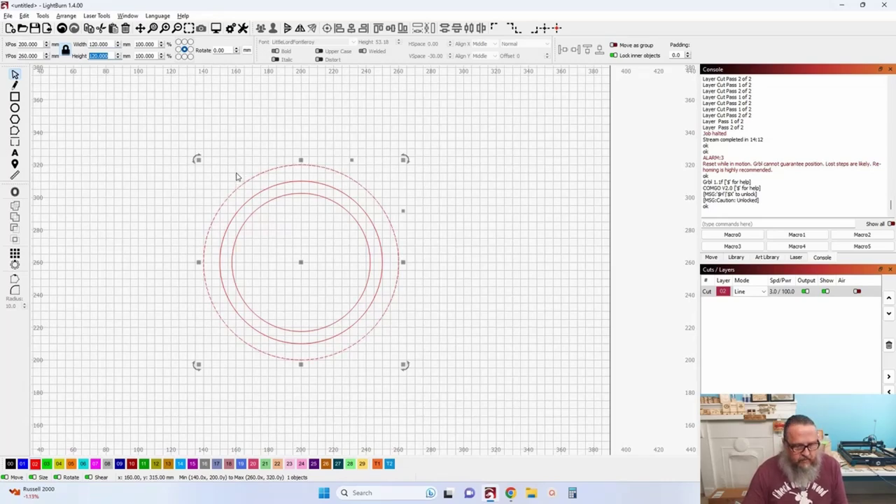
key("Return")
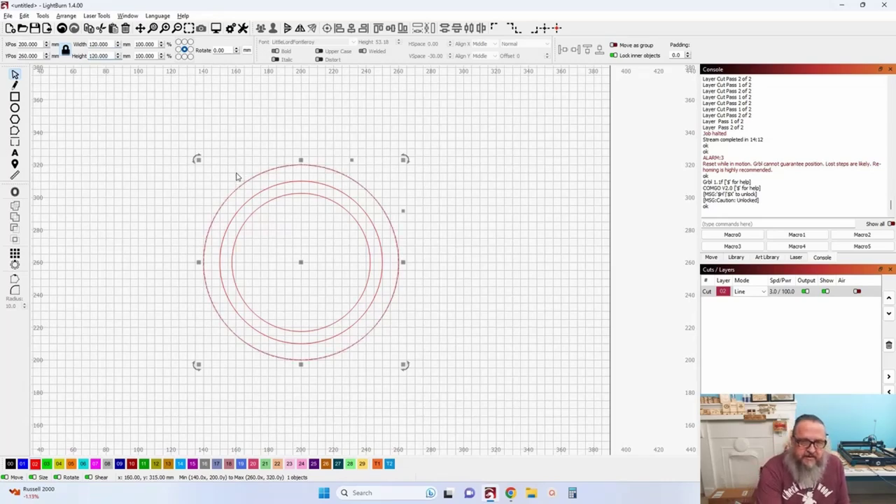
- Duplicate the 120 mm circle in place and resize the copy proportionally to 105 mm high
left_click(98, 56)
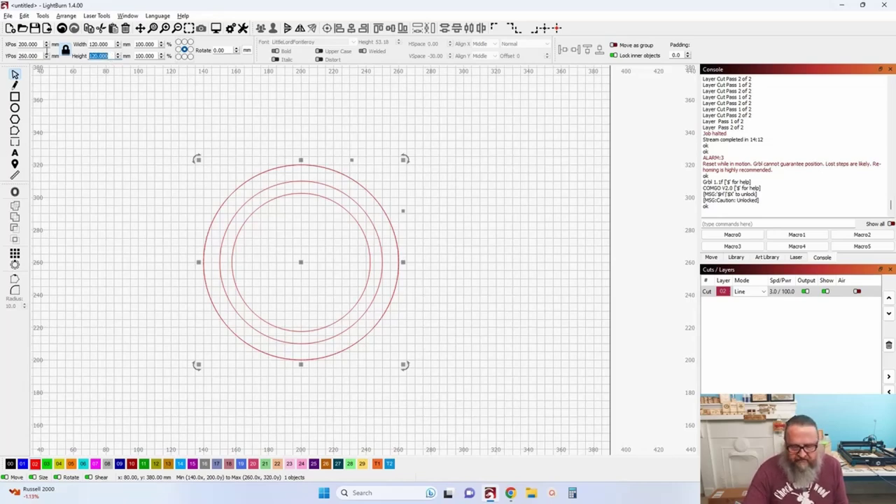
type("10")
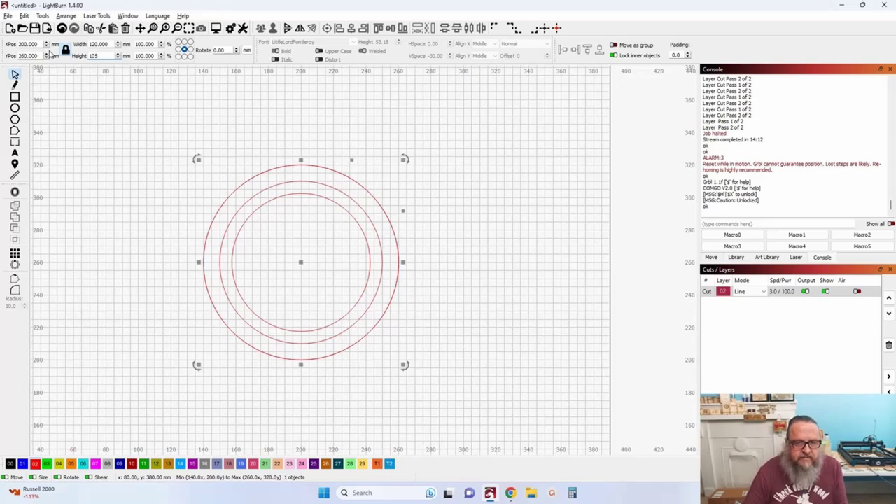
type("5")
key("Tab")
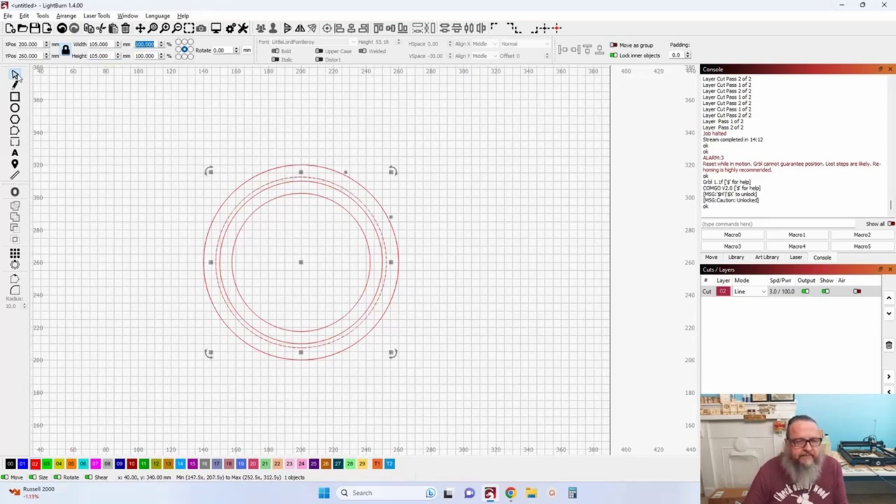
- Group the 105 mm and 120 mm circles into one outer ring
left_click(106, 160)
scroll(420, 293, "up", 3)
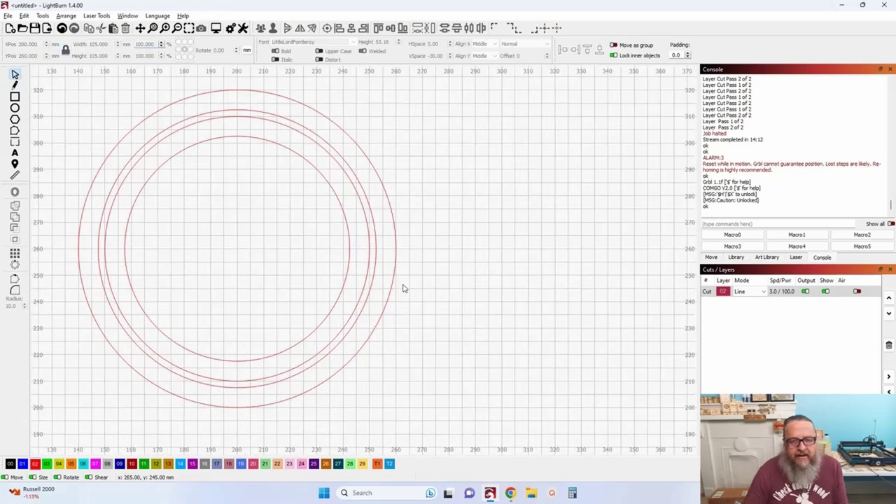
scroll(403, 288, "up", 4)
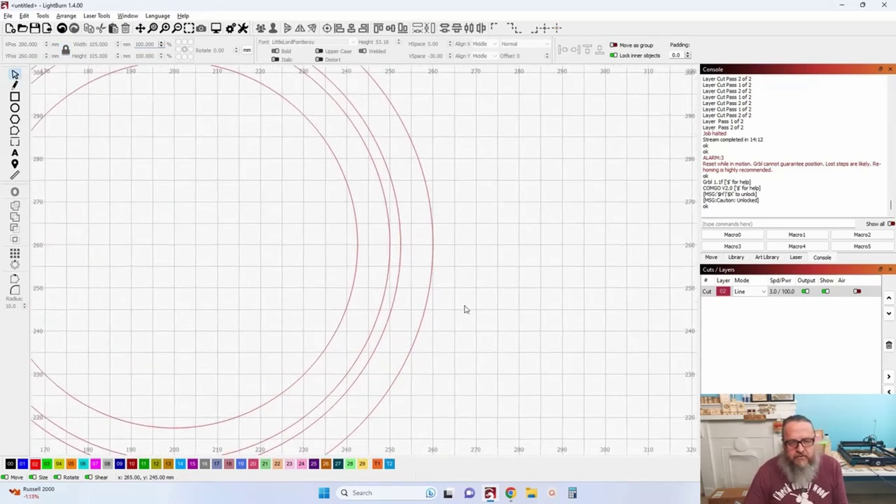
left_click_drag(446, 298, 398, 274)
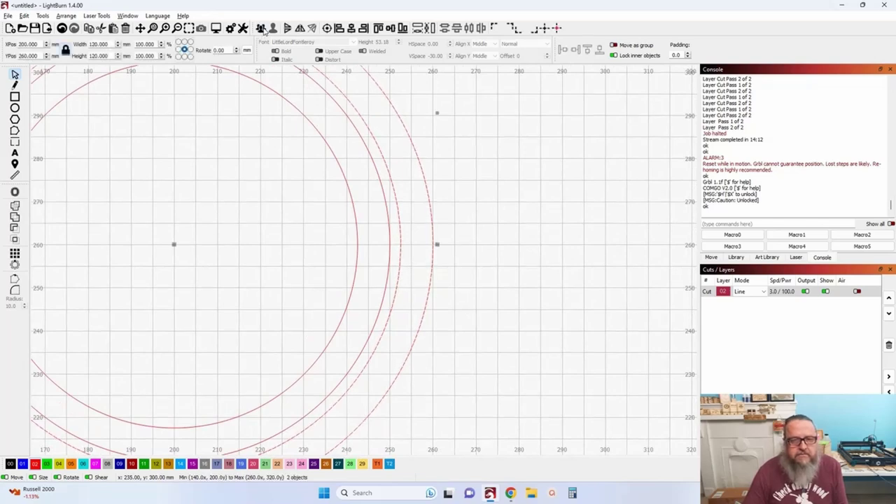
left_click(280, 226)
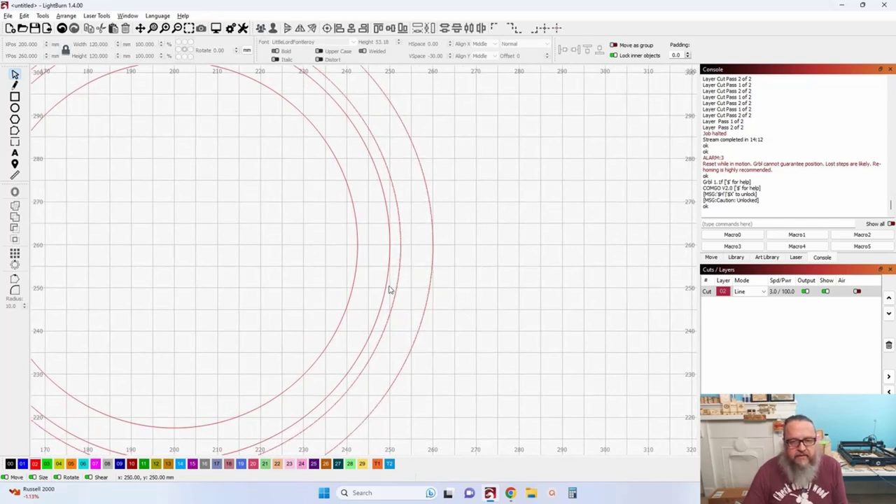
- Group the 85 mm and 100 mm circles into one inner ring
left_click_drag(390, 289, 346, 271)
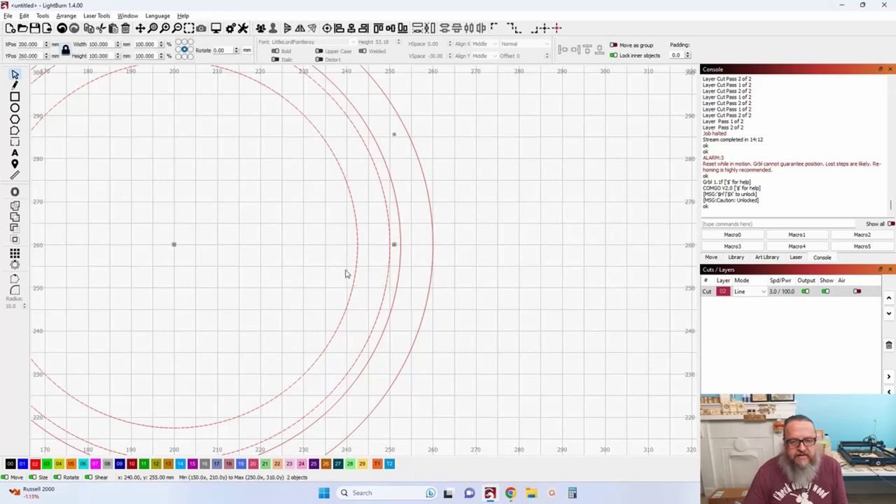
left_click(260, 28)
scroll(259, 244, "down", 4)
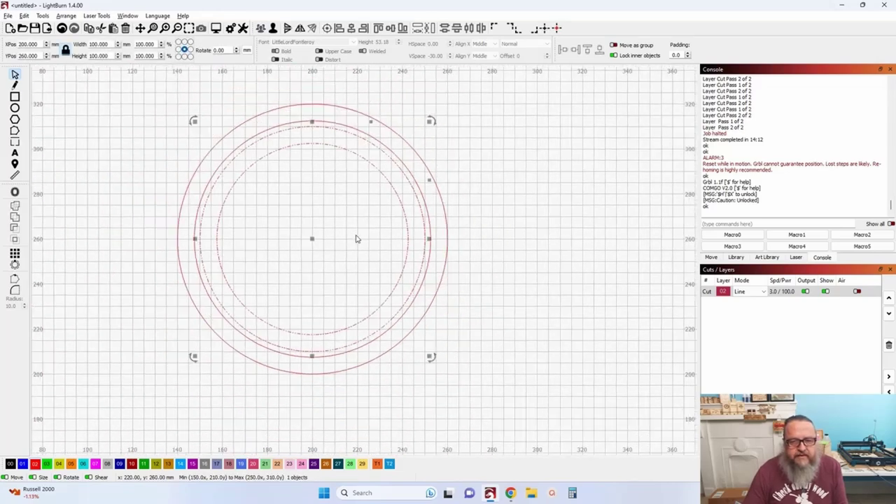
- Move the outer ring straight down until its centre sits at a Y position of about 214 mm
left_click_drag(451, 320, 421, 306)
scroll(517, 299, "down", 1)
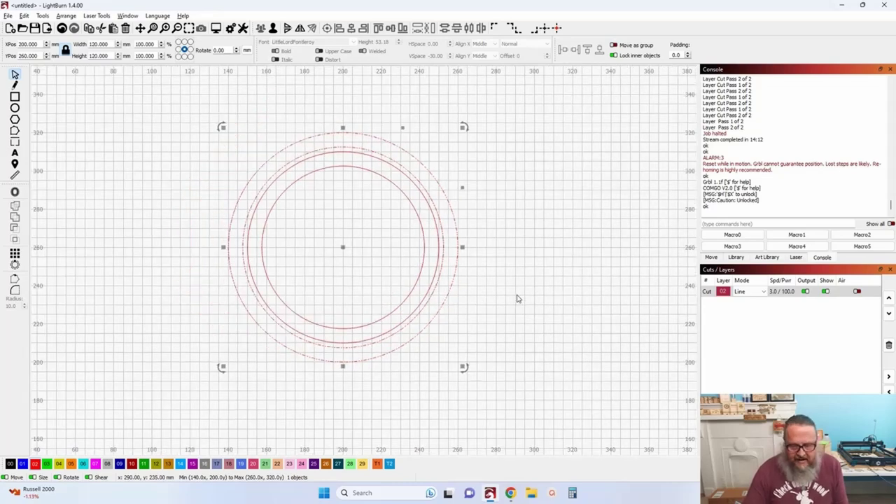
key("Down")
key("Down")
key("Down")
key("Down")
key("Down")
key("Down")
key("Down")
key("Down")
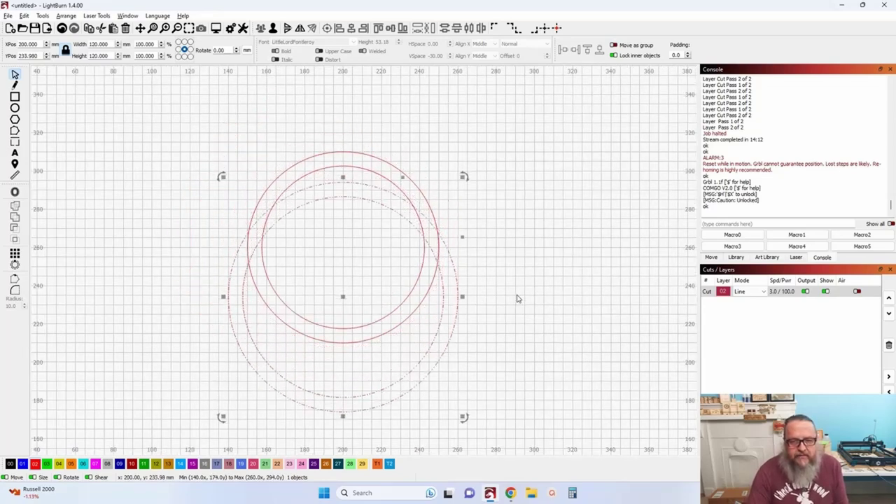
key("Down")
key("Down")
key("Down")
key("Down")
key("Down")
key("Down")
key("Down")
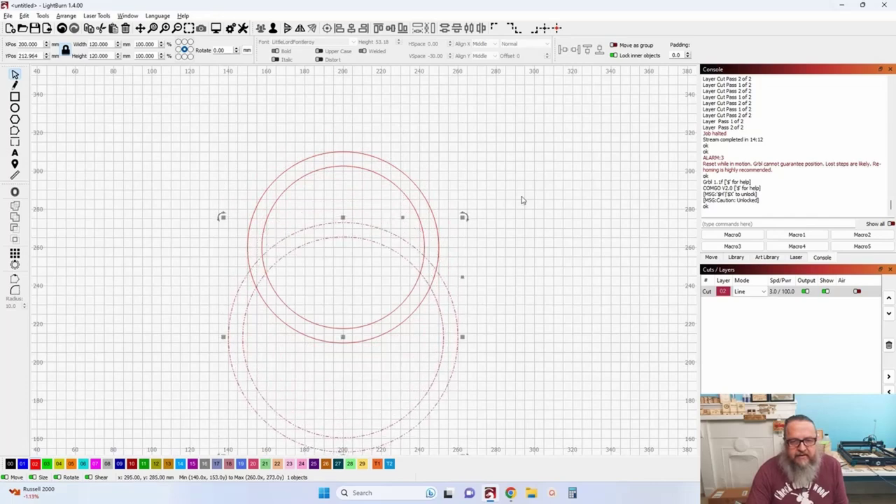
key("Up")
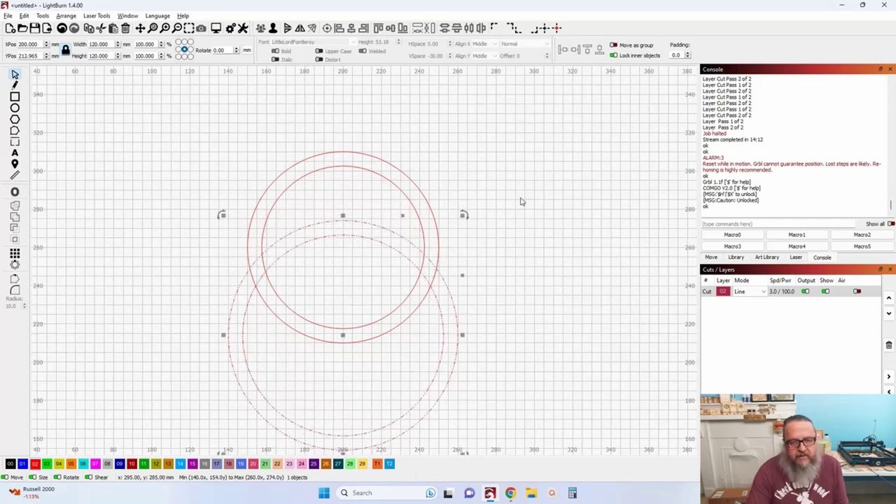
left_click(342, 194)
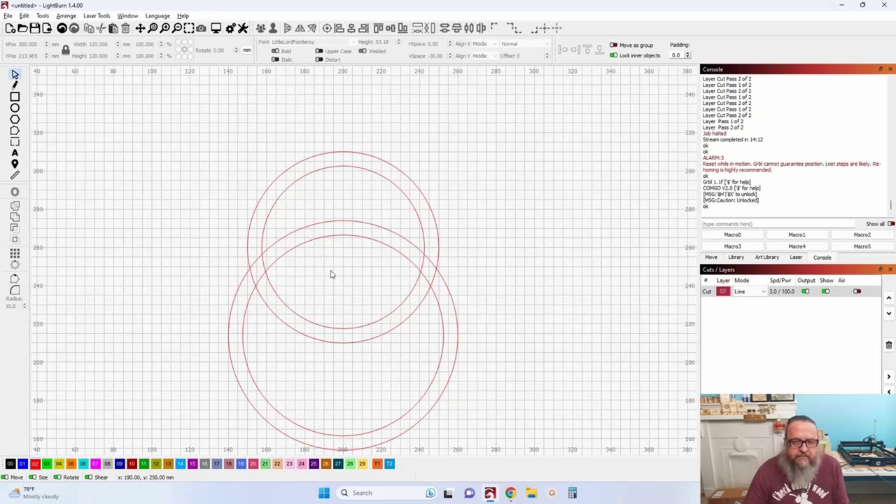
- Create a circular array of the large ring with 3 copies, centred on the last-selected small ring, with copy rotation and variable text auto-increment off
scroll(333, 271, "down", 3)
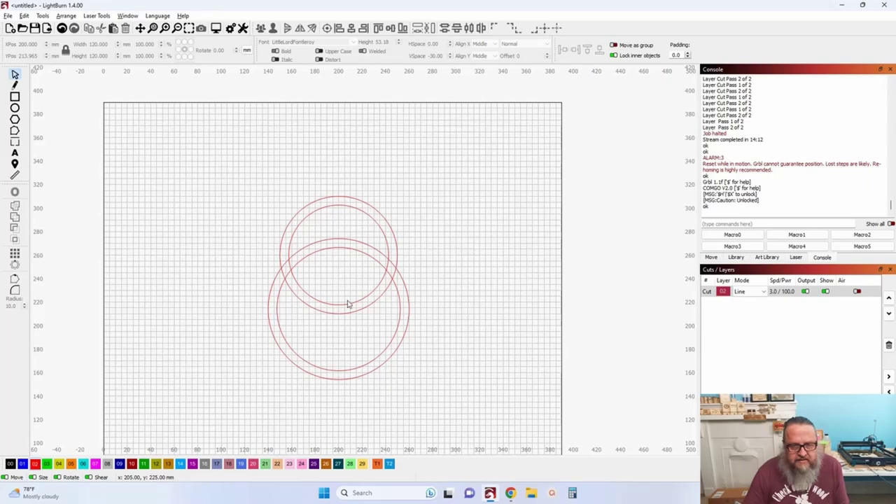
left_click(374, 264)
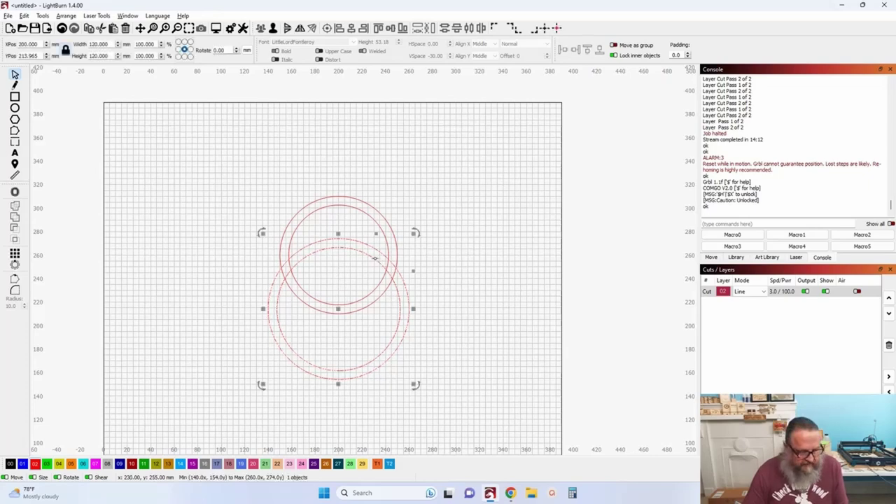
left_click(354, 208, "shift")
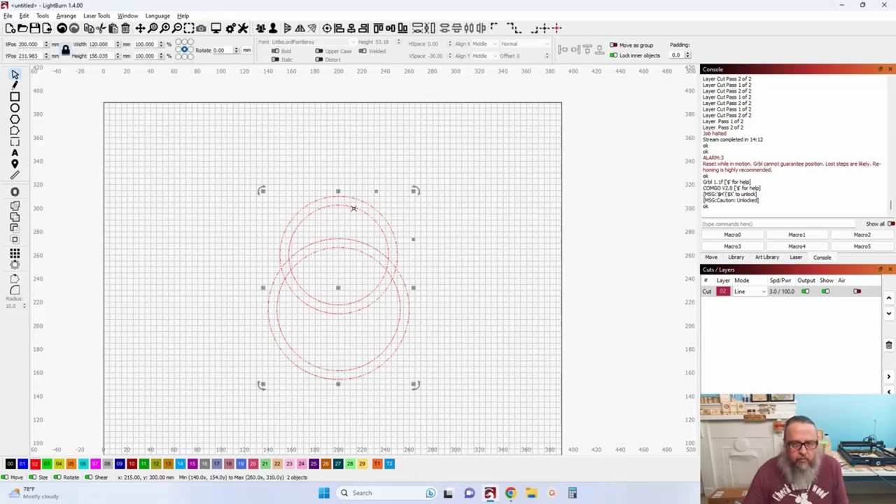
left_click(15, 265)
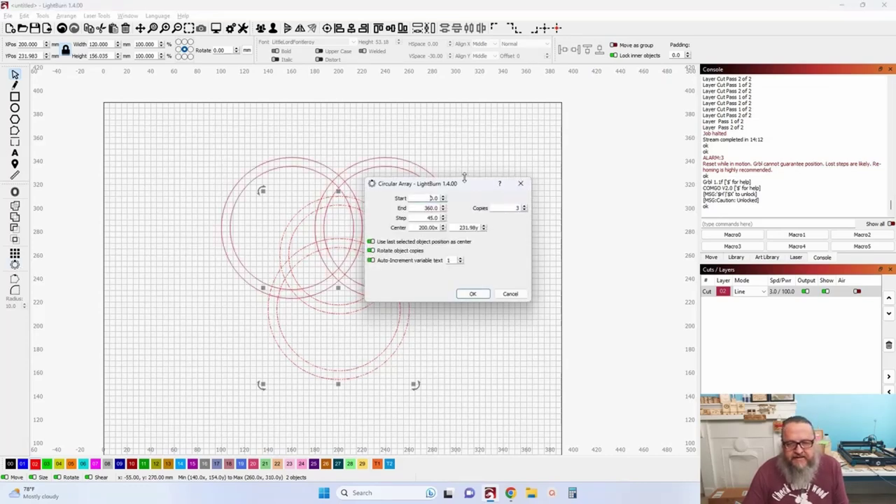
left_click_drag(465, 186, 570, 194)
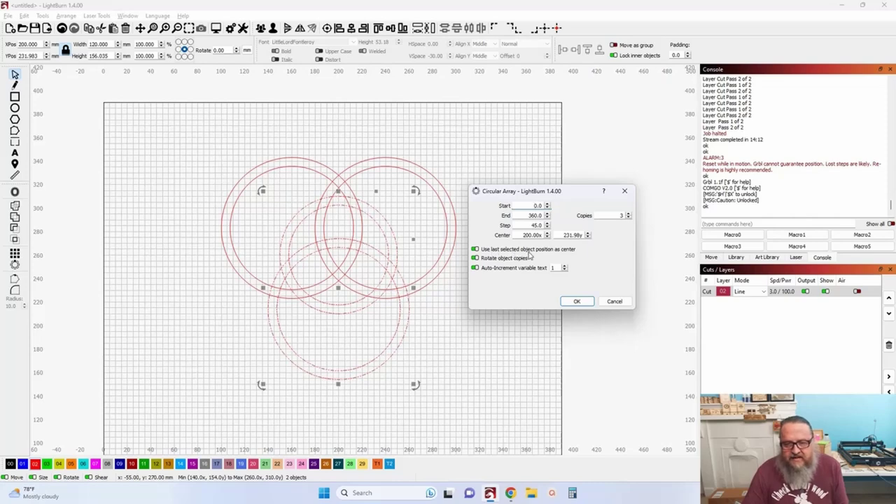
left_click(476, 258)
left_click(475, 268)
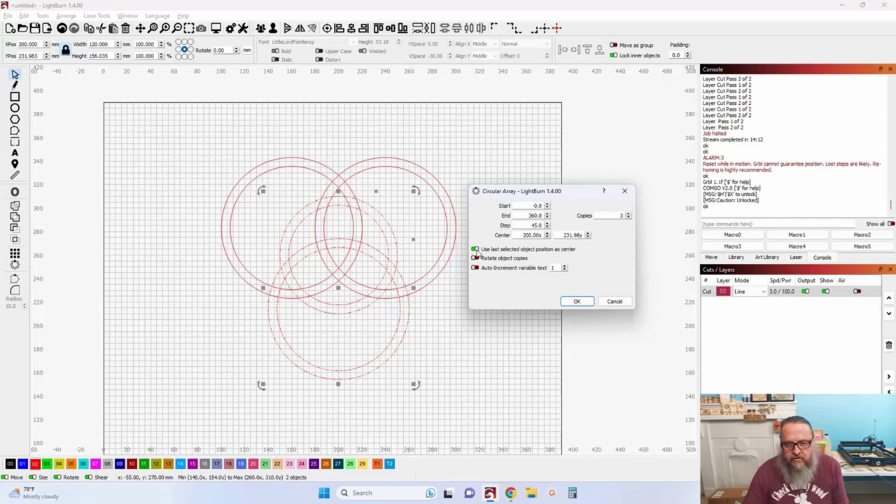
left_click(476, 250)
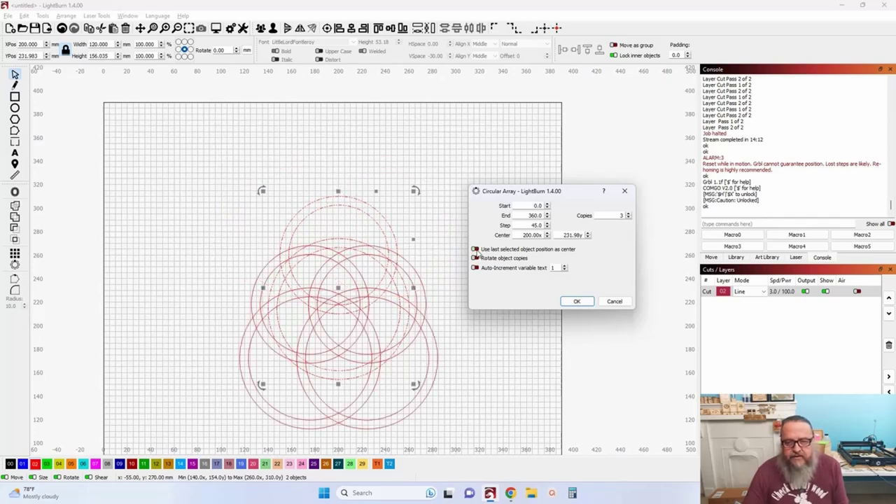
left_click(476, 250)
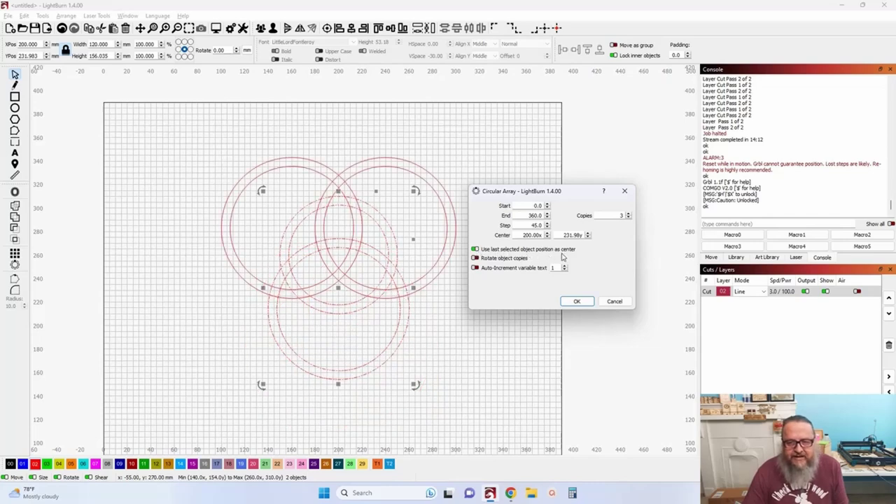
left_click(577, 302)
left_click(490, 287)
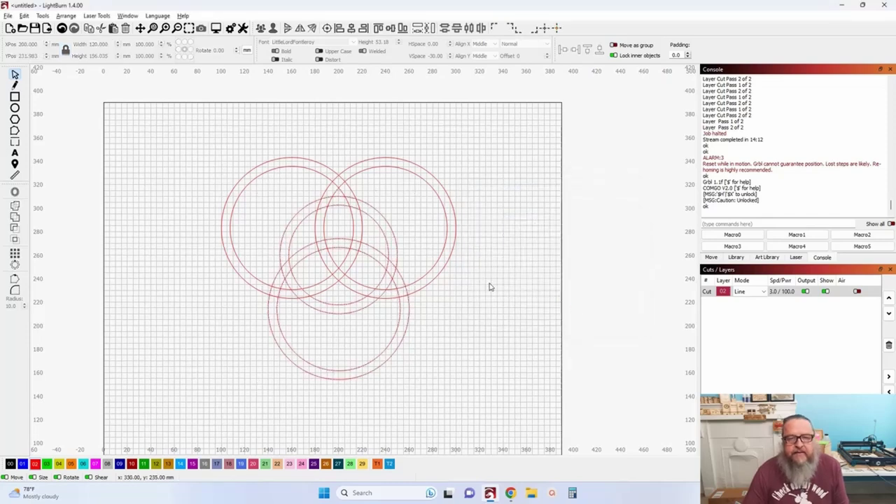
- Duplicate all four rings and place one set beside the work area, centred at X -145, Y 265 mm
scroll(490, 287, "down", 2)
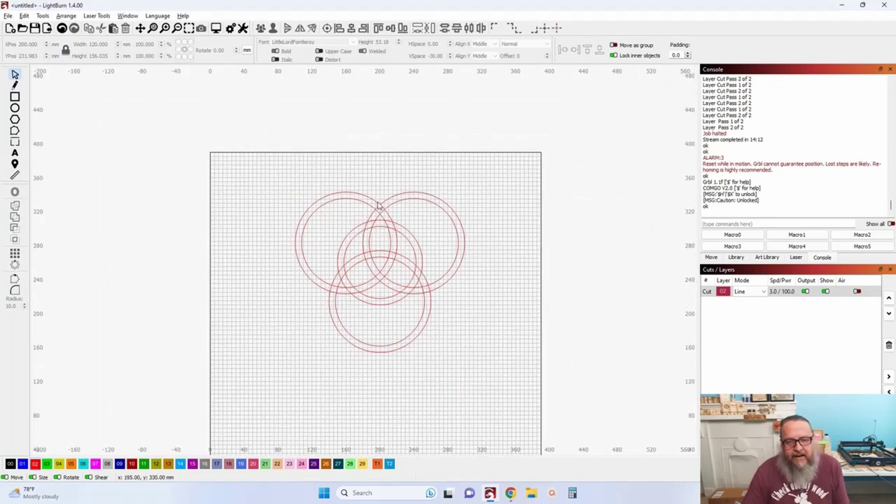
left_click_drag(279, 170, 502, 384)
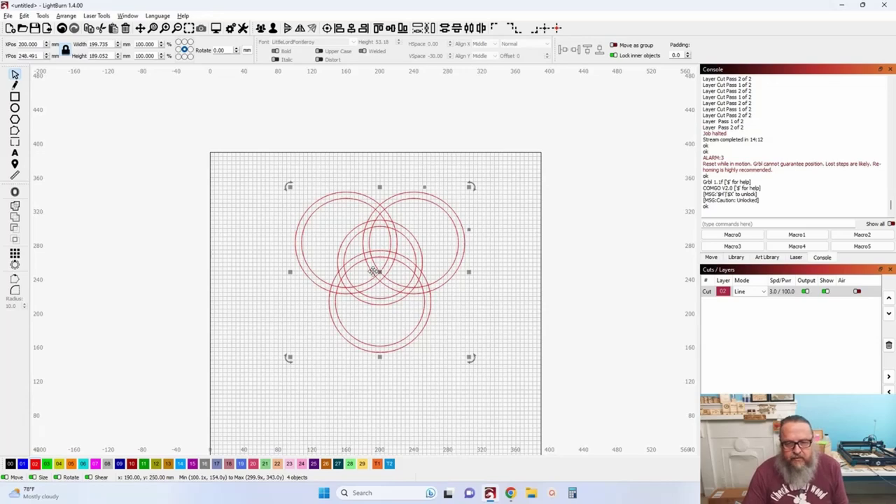
left_click_drag(380, 273, 89, 261)
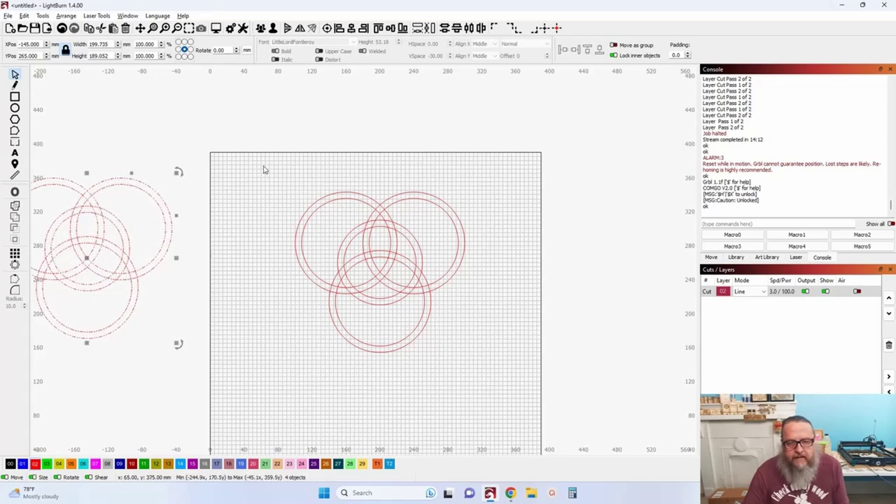
- Ungroup the four rings on the work area into separate circles and open them for node editing
left_click_drag(259, 156, 512, 397)
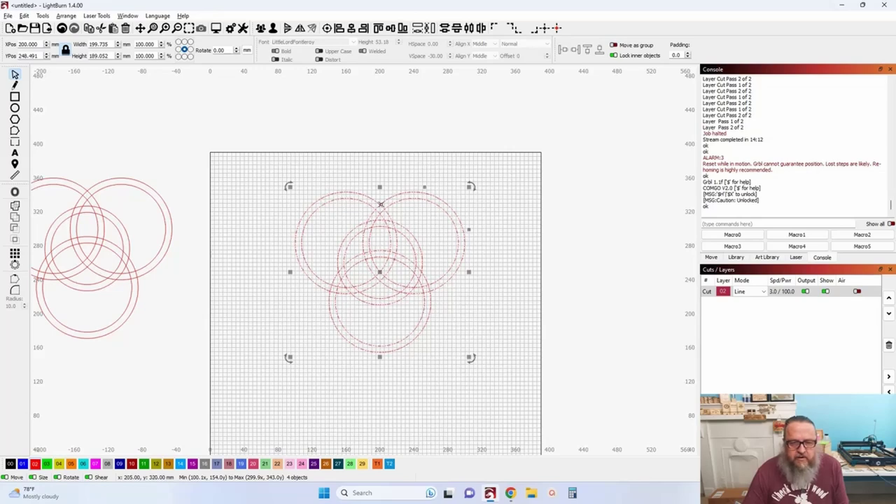
left_click(274, 29)
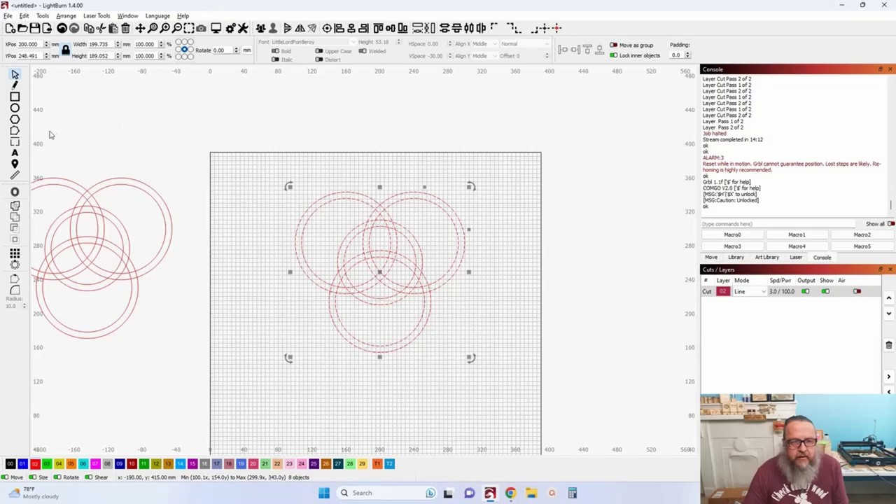
left_click(15, 131)
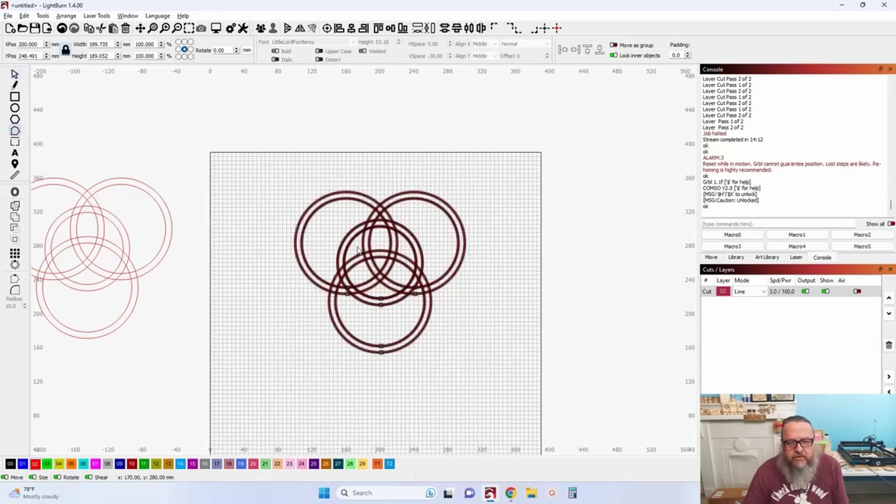
- Trim both outer arcs of each of the three large rings back to their intersections, keeping the three-pointed knot and the small ring
scroll(371, 283, "up", 8)
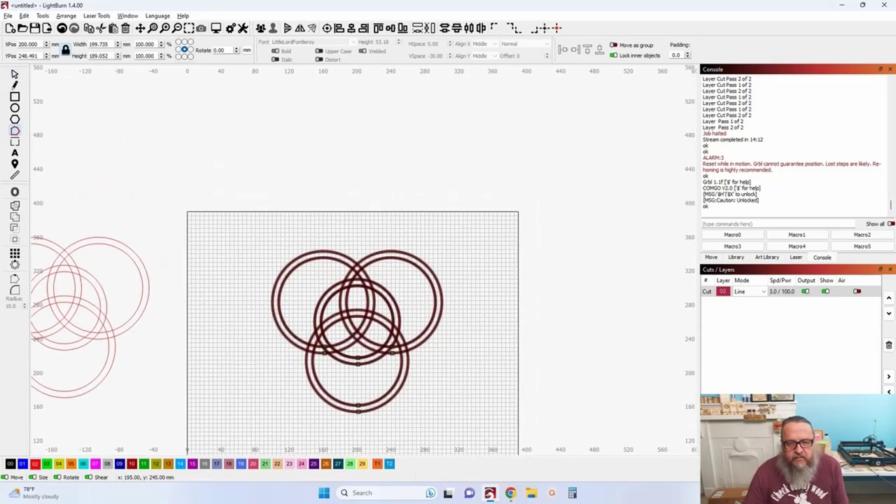
scroll(348, 345, "up", 1)
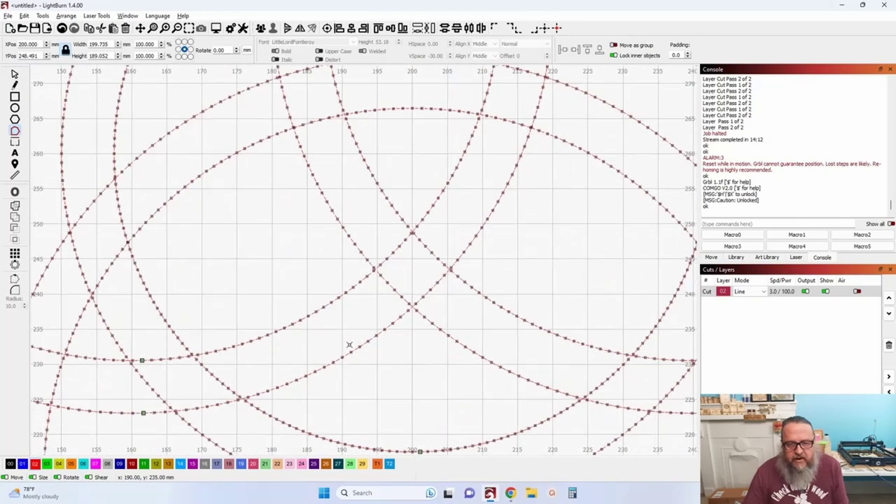
scroll(347, 336, "down", 6)
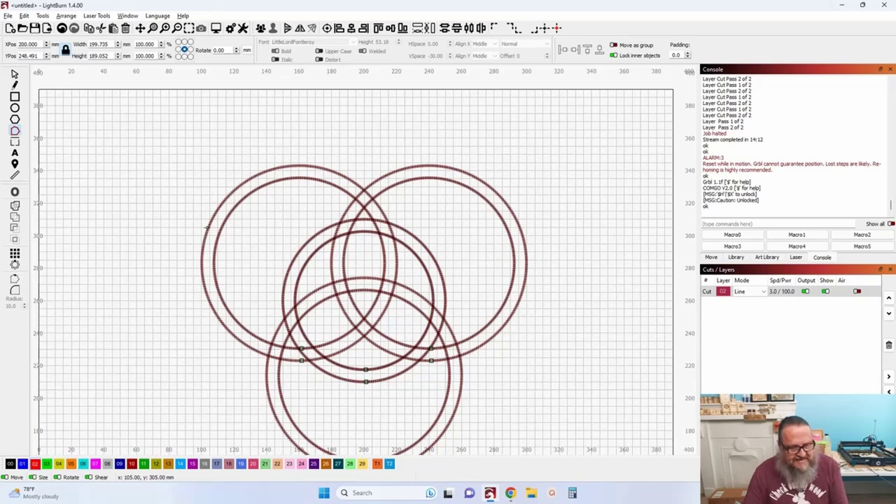
key("d")
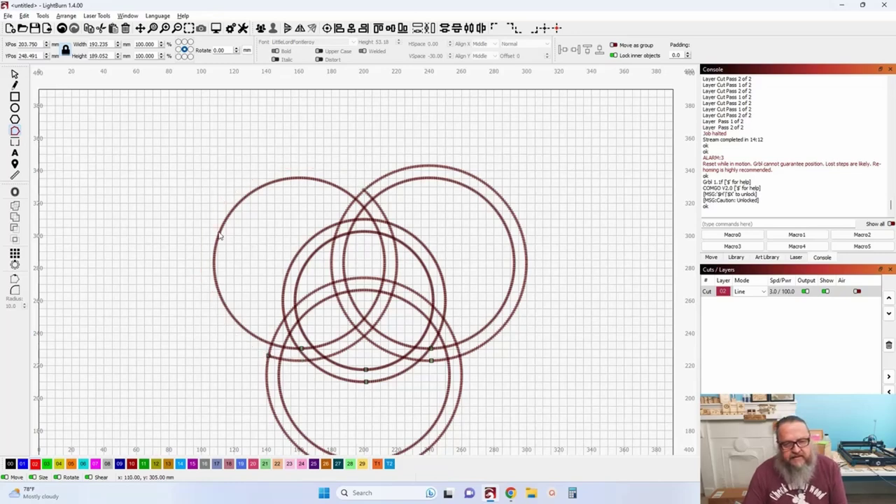
key("d")
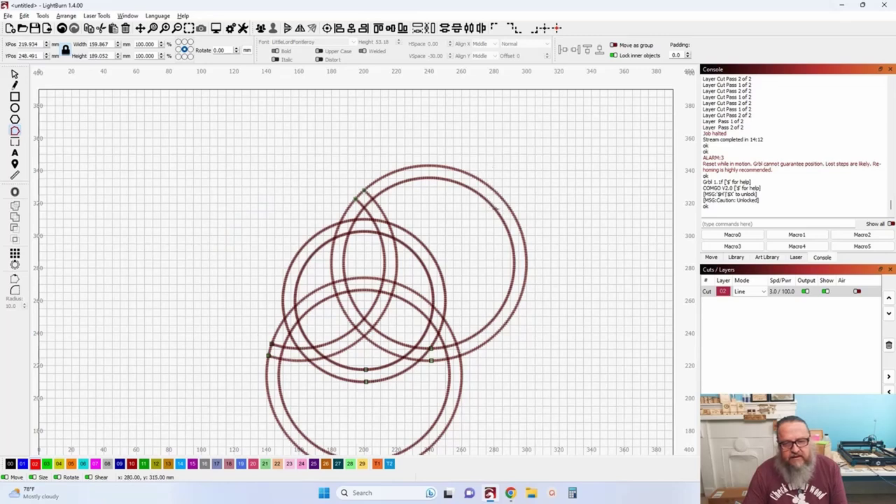
key("d")
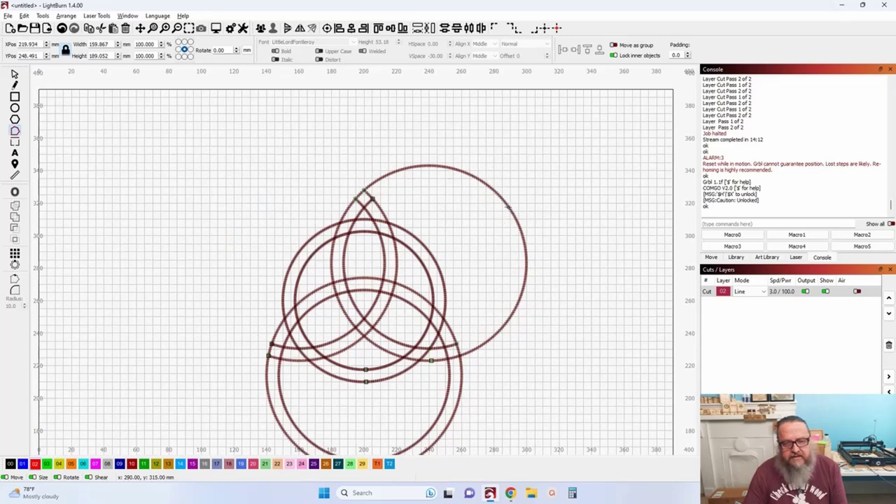
key("d")
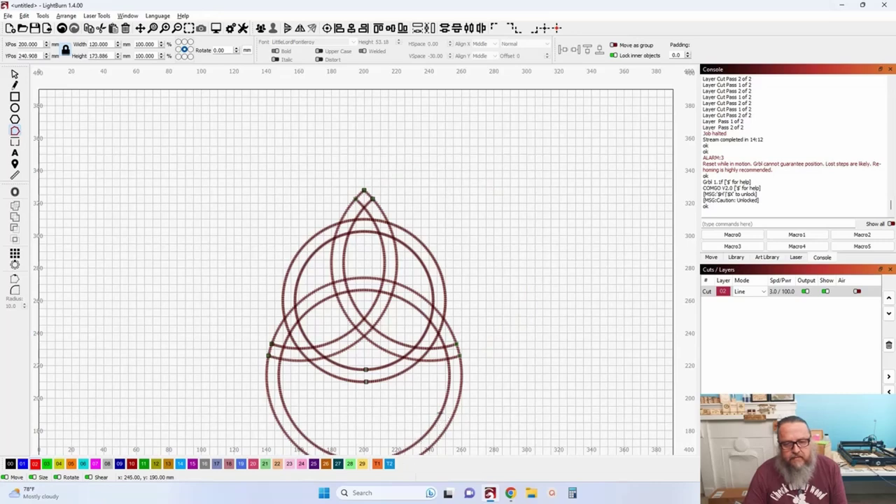
key("d")
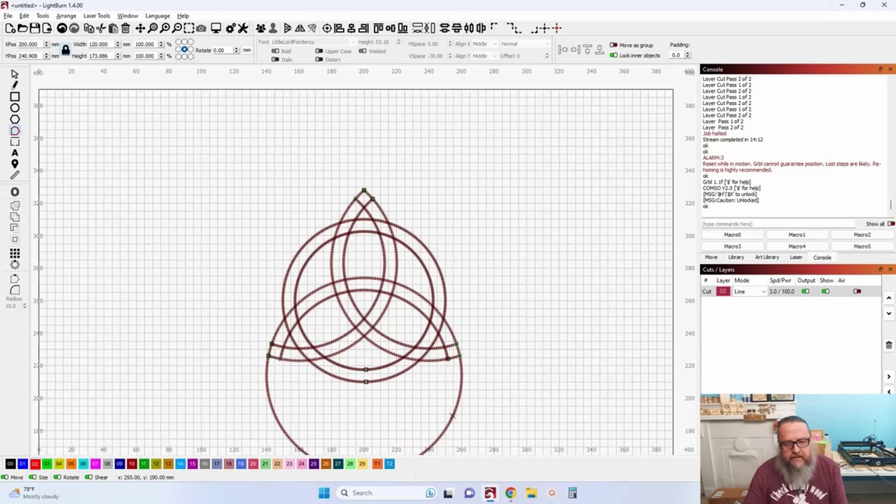
key("d")
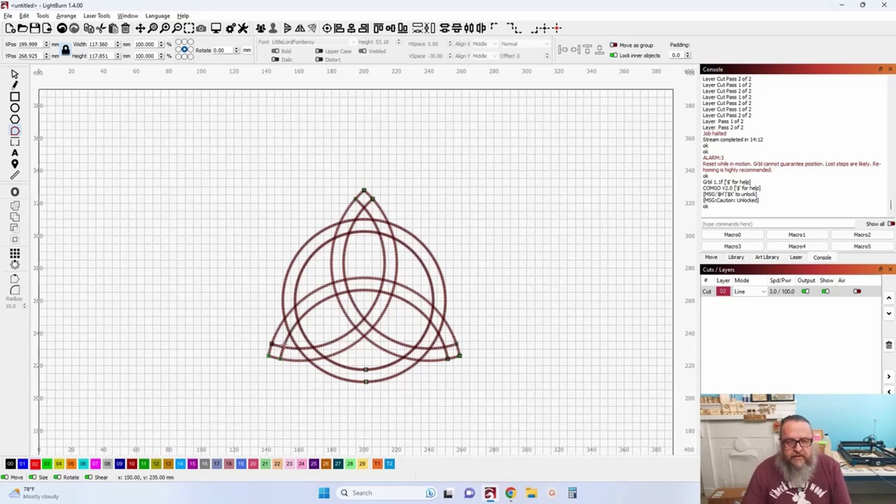
- Trim the excess line ends at the three tips and the hidden segments at every crossing so the triquetra and ring interlace over and under
scroll(313, 350, "up", 1)
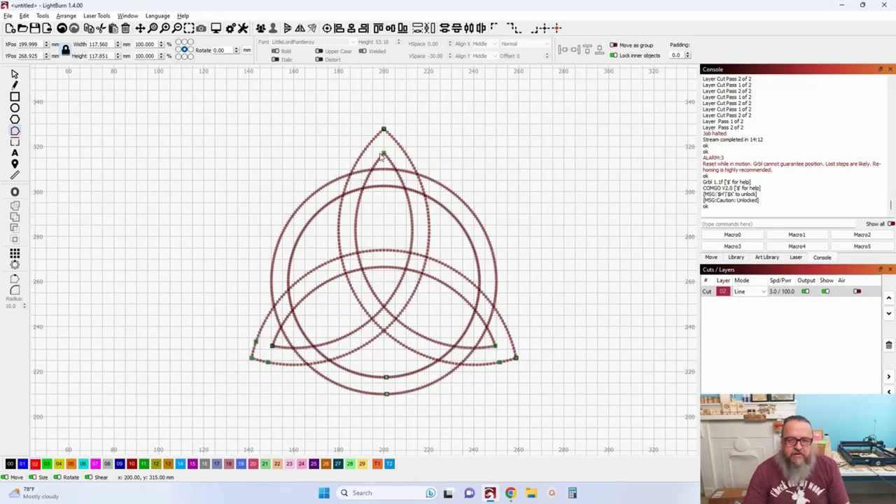
scroll(381, 154, "up", 5)
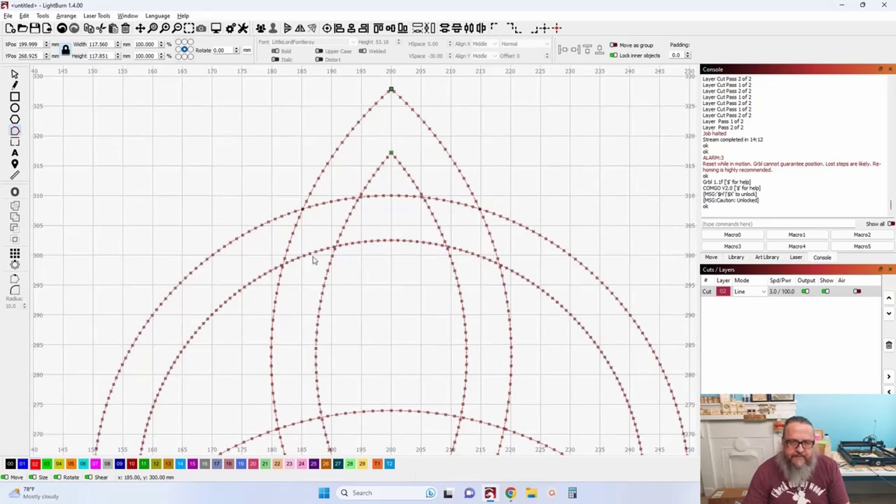
scroll(310, 217, "down", 2)
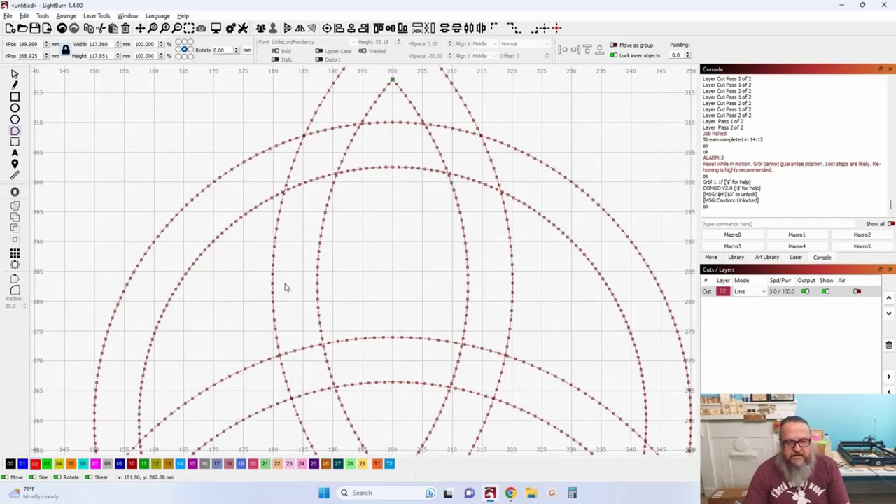
scroll(280, 196, "down", 3)
scroll(280, 203, "down", 3)
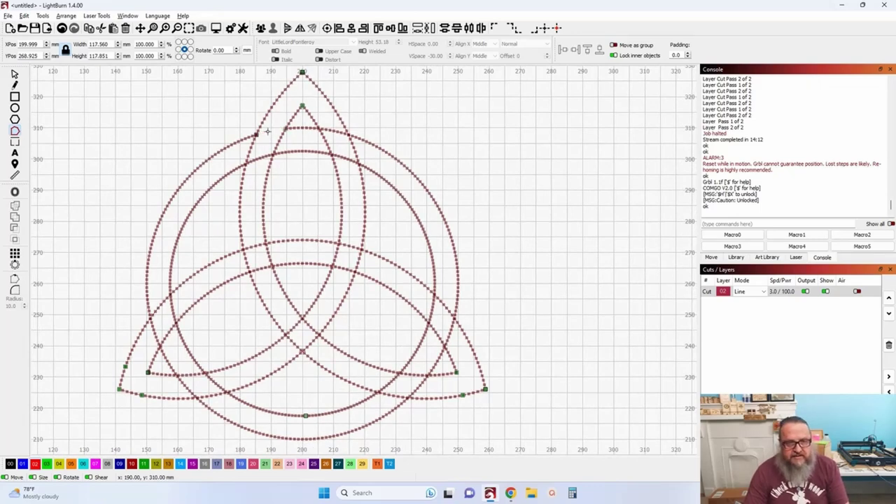
key("t")
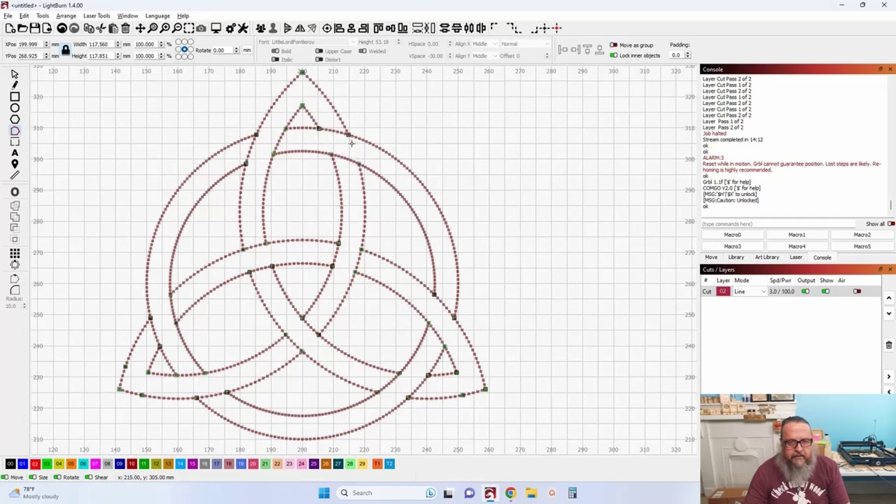
- Offset the entire trimmed knot by 1 mm in both directions with round corners, deleting the original objects
scroll(203, 140, "down", 3)
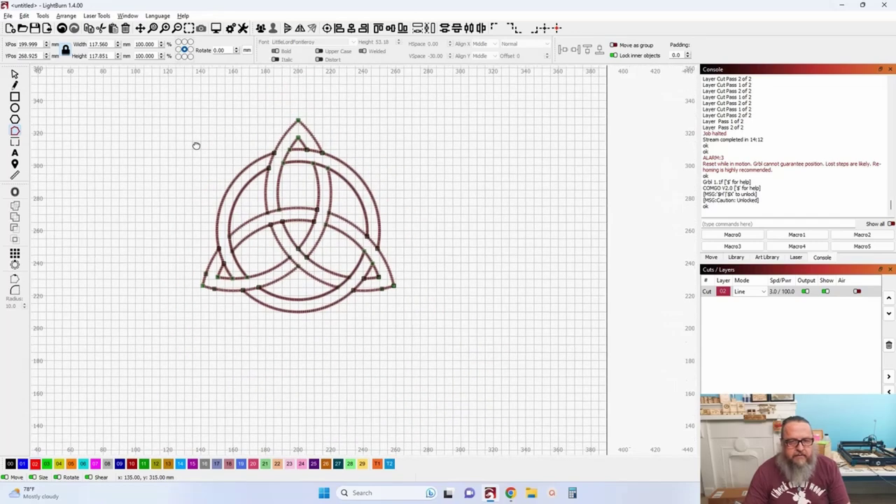
left_click(15, 75)
left_click(91, 131)
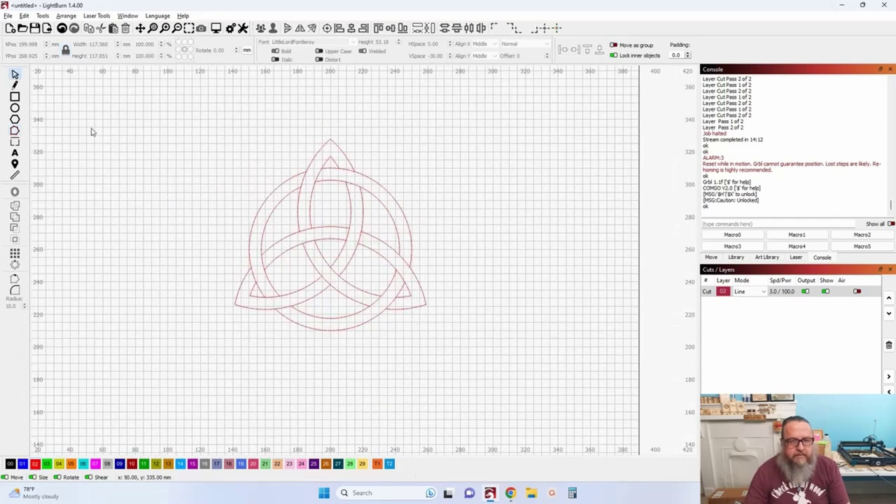
left_click_drag(180, 114, 493, 368)
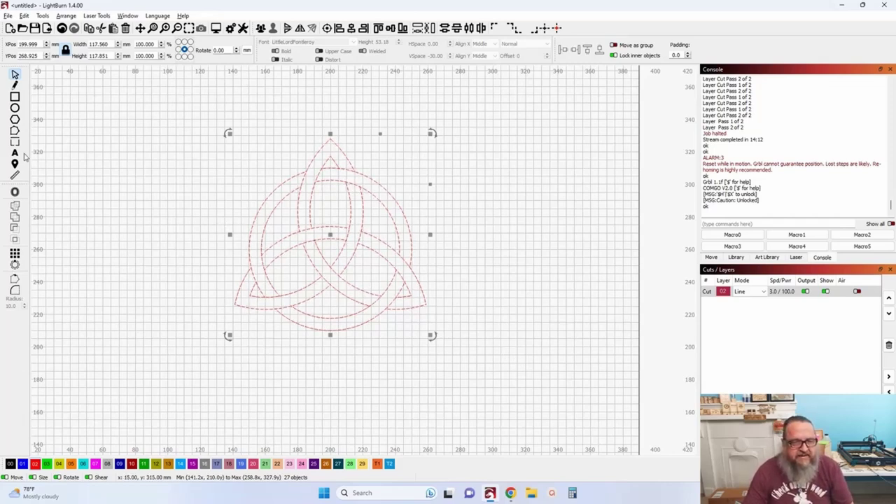
left_click(15, 192)
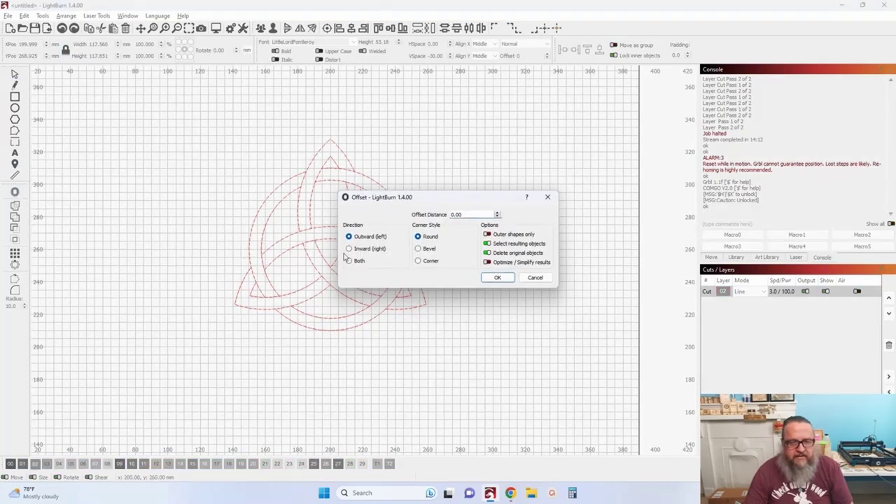
left_click(349, 262)
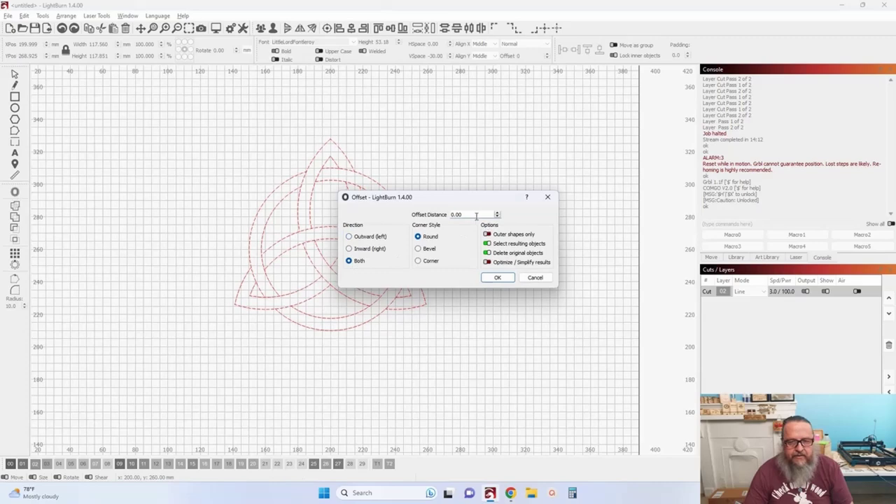
left_click_drag(474, 214, 418, 210)
type("1")
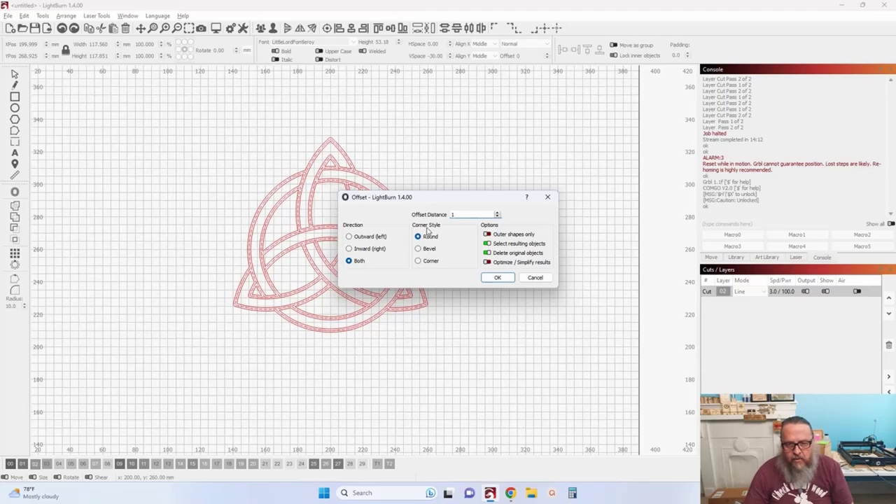
scroll(327, 181, "up", 8)
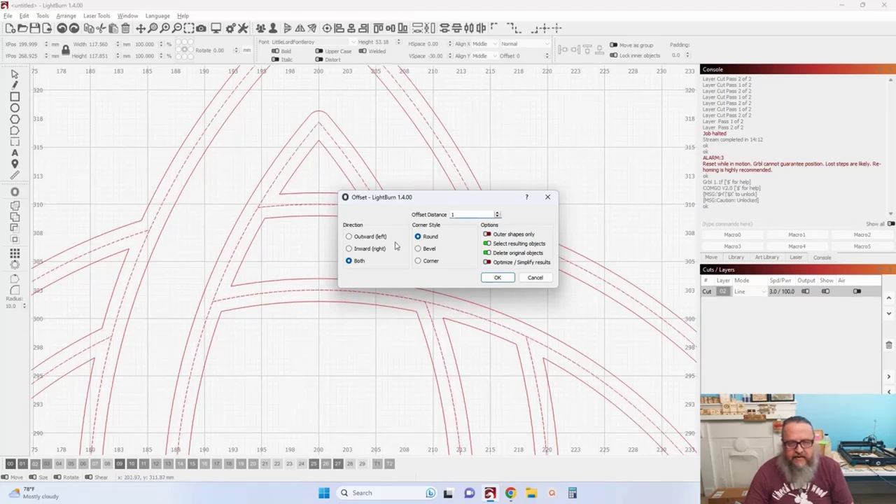
left_click(419, 261)
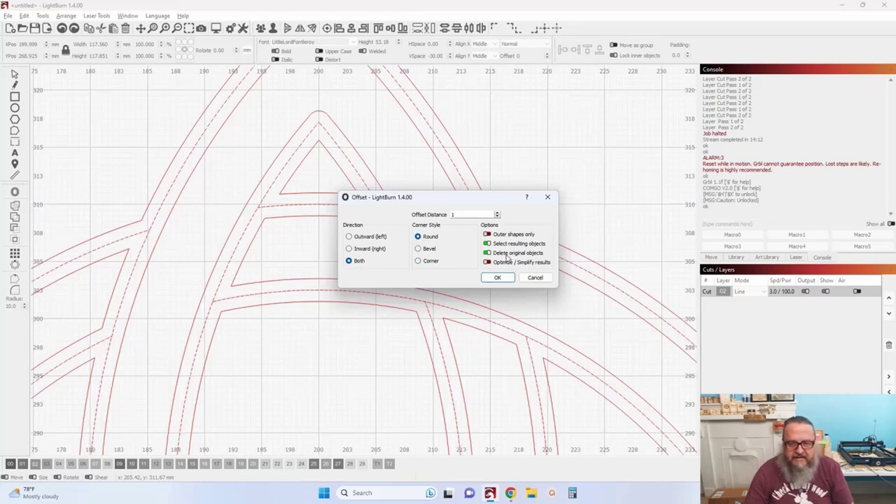
left_click(497, 279)
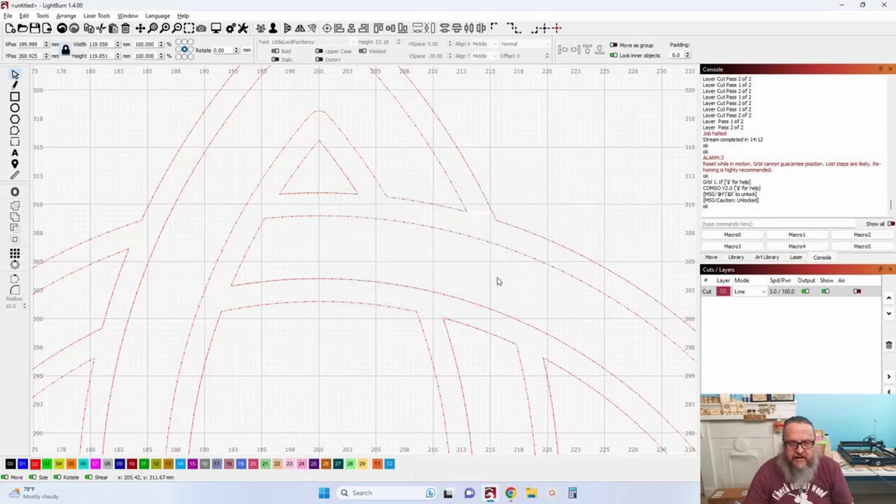
- Assign the offset knot outline to the black layer 00
scroll(494, 282, "down", 5)
left_click_drag(495, 281, 350, 84)
scroll(350, 84, "down", 1)
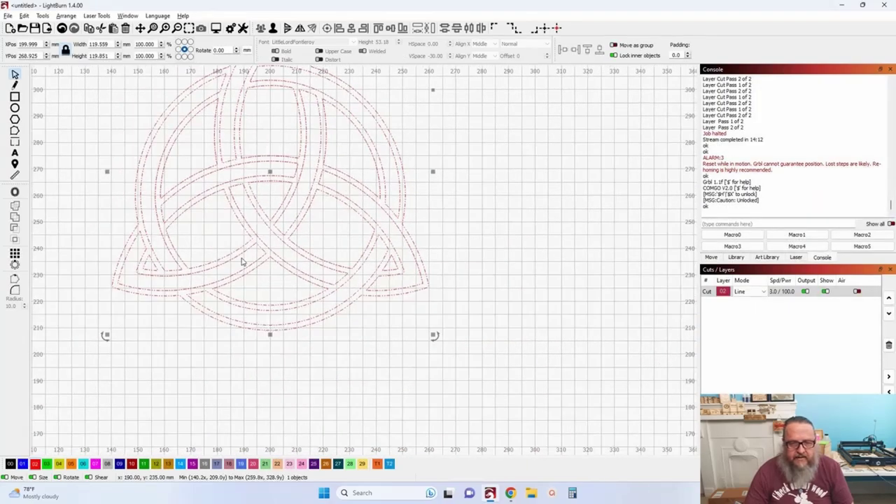
left_click(10, 464)
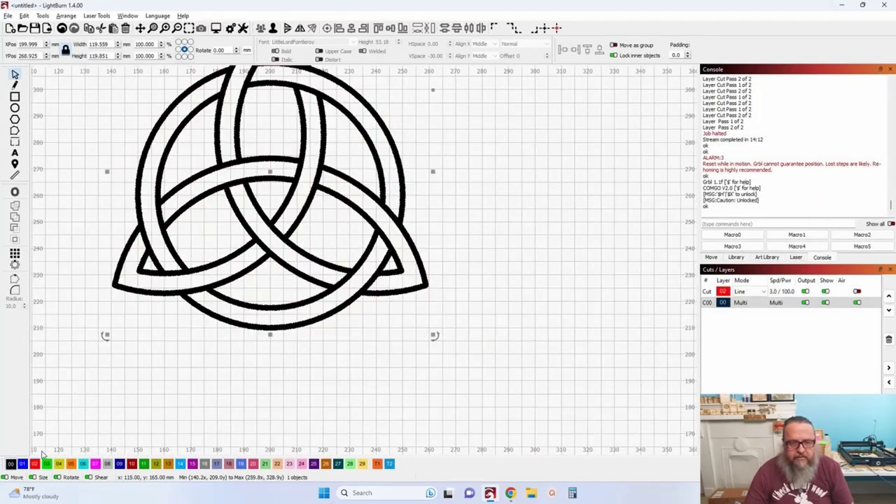
left_click_drag(124, 437, 238, 449)
scroll(186, 252, "down", 1)
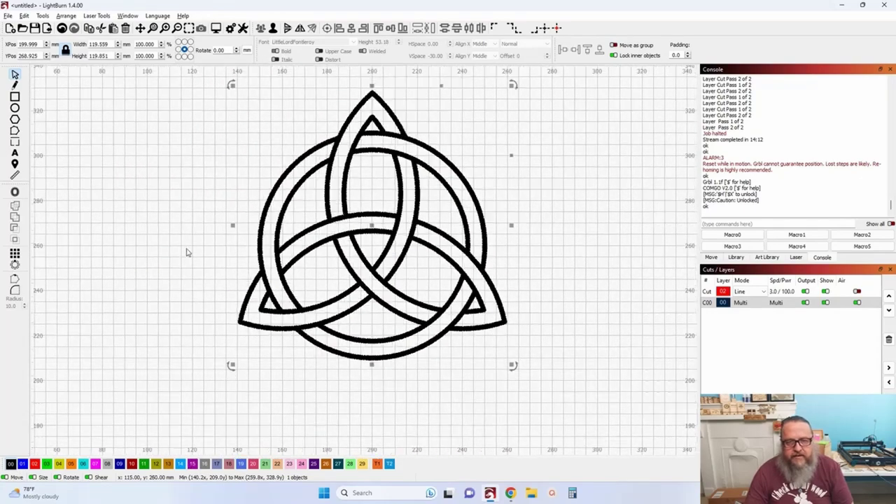
scroll(138, 264, "down", 1)
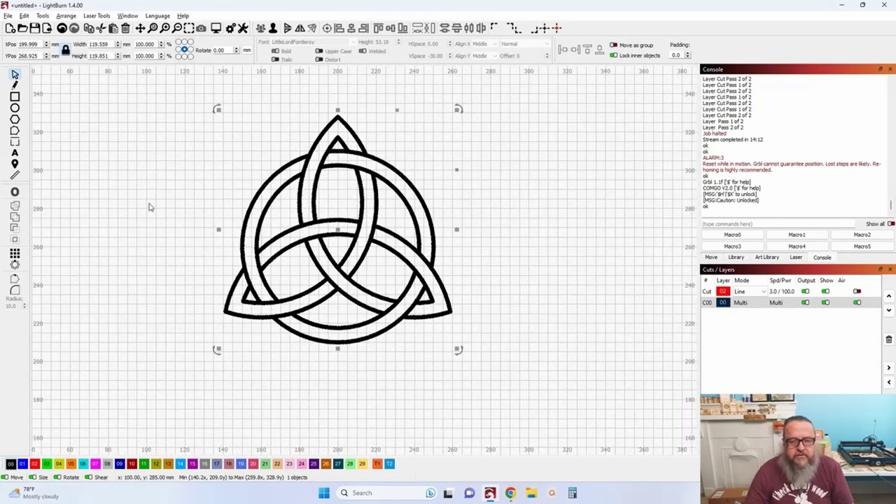
- Move the finished black knot off the work area, centred at X 590, Y 245 mm
scroll(150, 206, "down", 3)
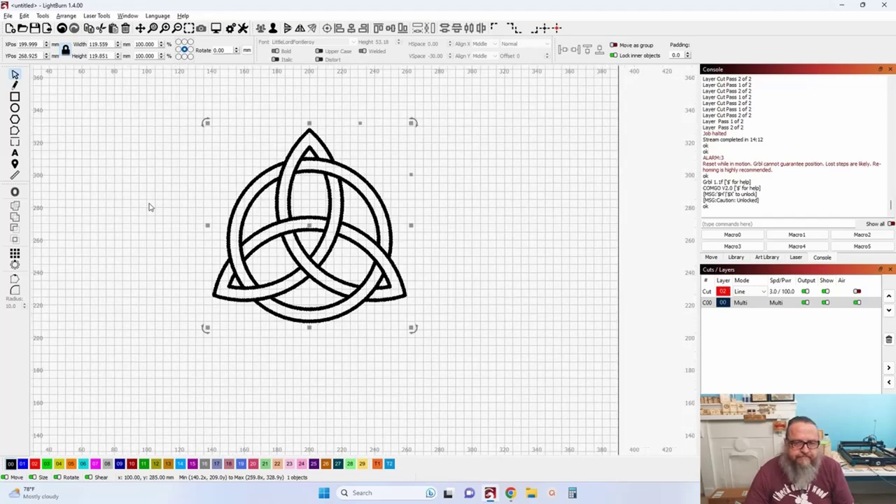
scroll(170, 223, "down", 2)
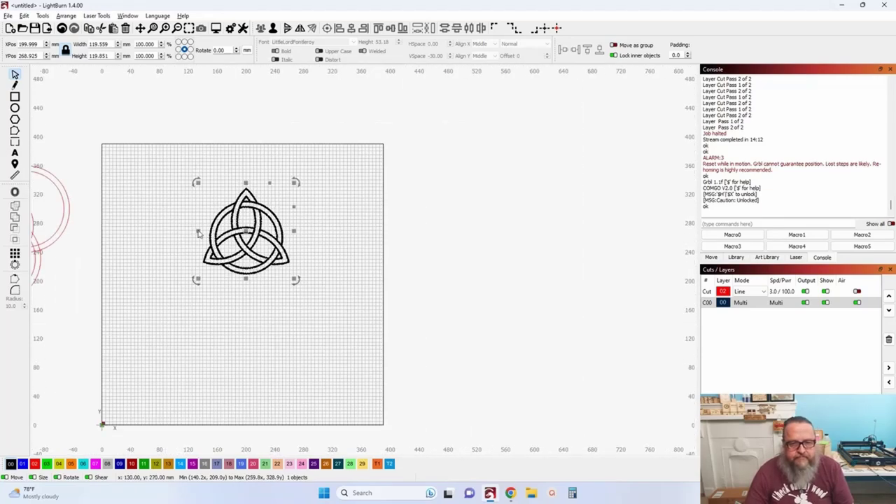
left_click_drag(244, 231, 526, 249)
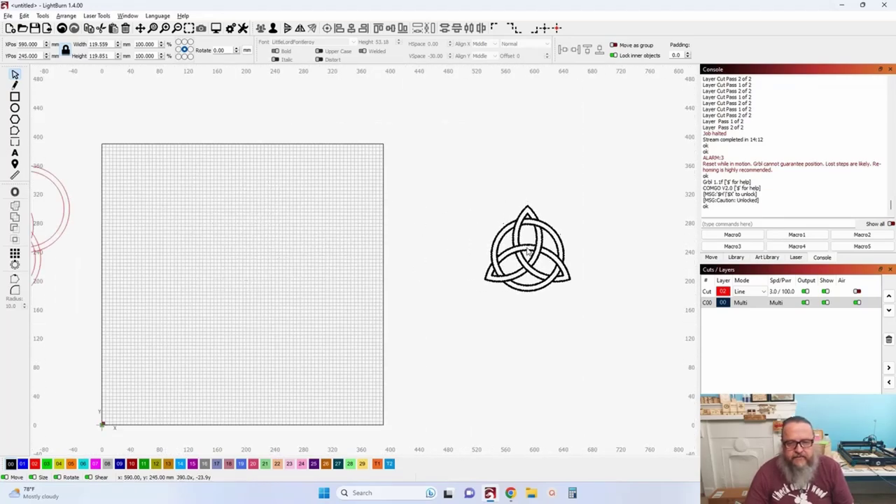
- Move the spare set of four rings onto the work area, centred at X 190, Y 210 mm
scroll(359, 231, "down", 1)
left_click_drag(298, 202, 512, 232)
left_click(15, 96)
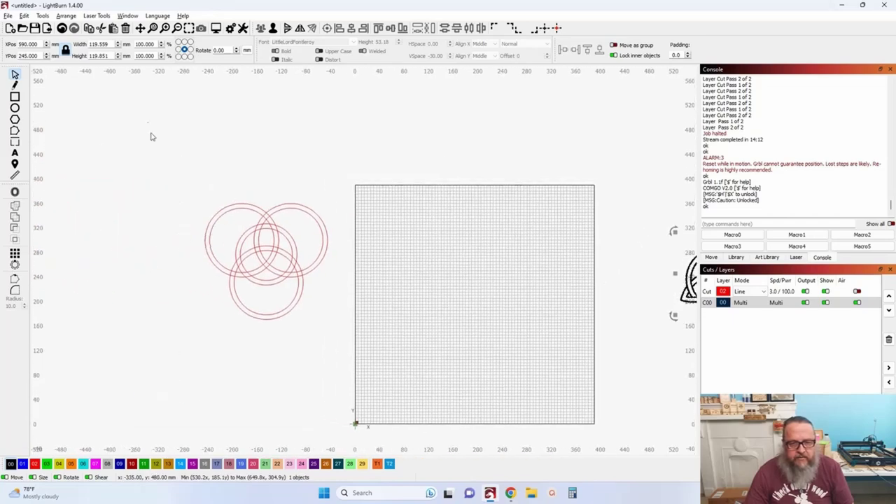
left_click_drag(152, 152, 353, 350)
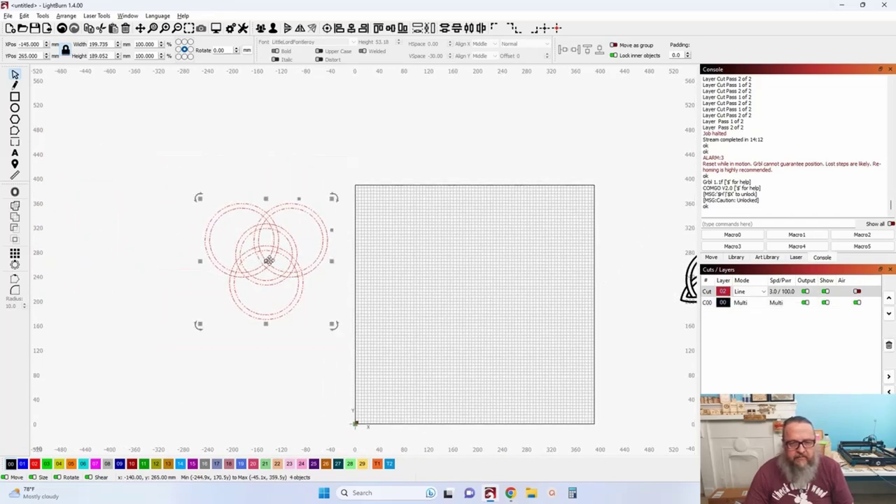
left_click_drag(267, 262, 468, 296)
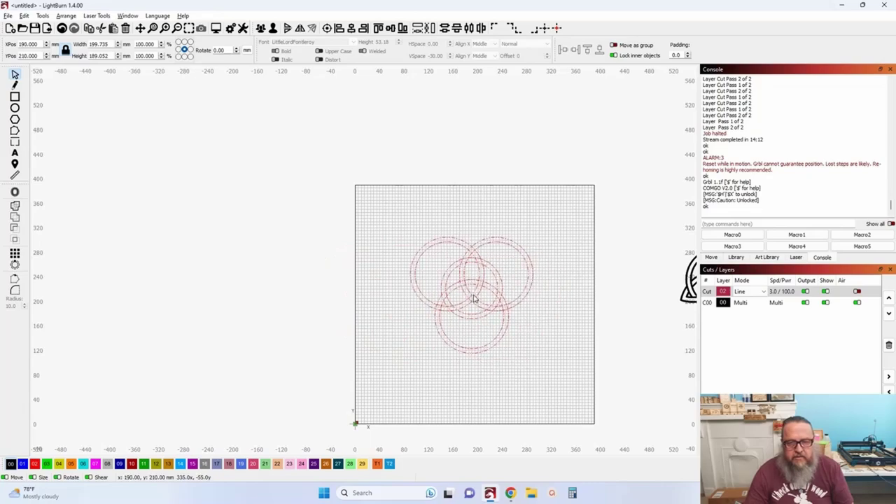
- Duplicate the four rings and place one set beside the work area, centred at X -160, Y 235 mm
scroll(539, 344, "up", 3)
left_click_drag(540, 345, 519, 281)
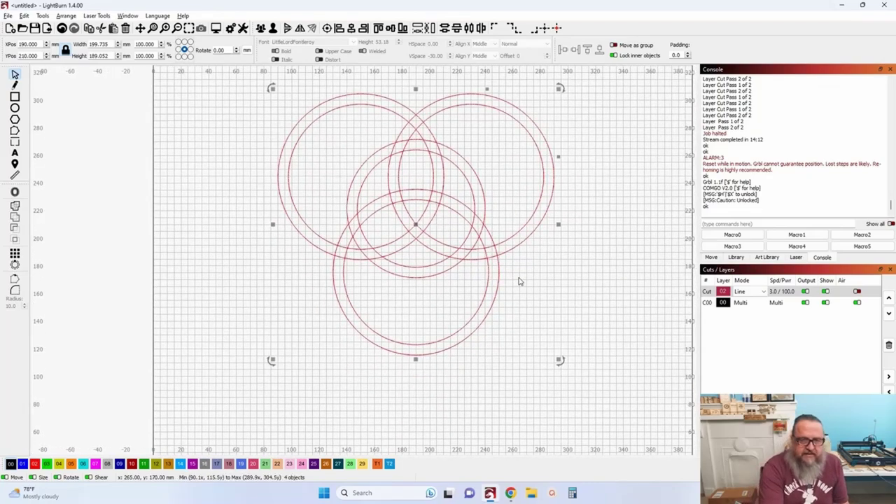
key("ctrl+shift+a")
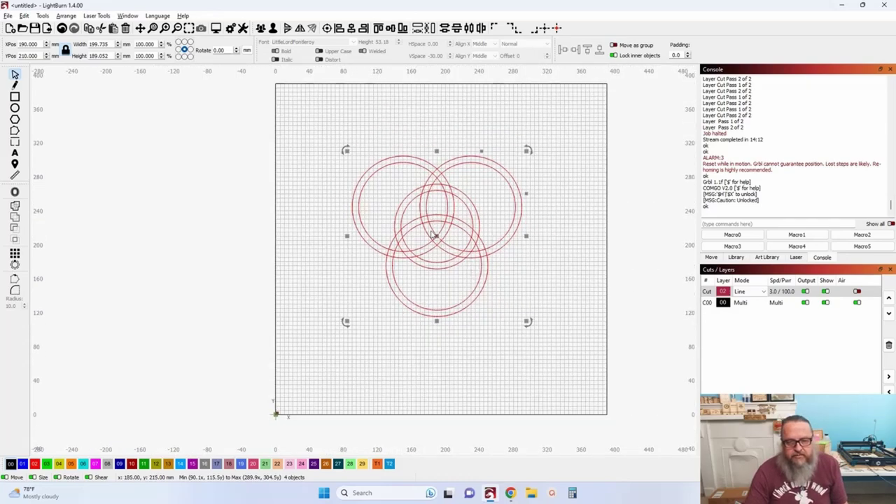
left_click_drag(436, 236, 139, 215)
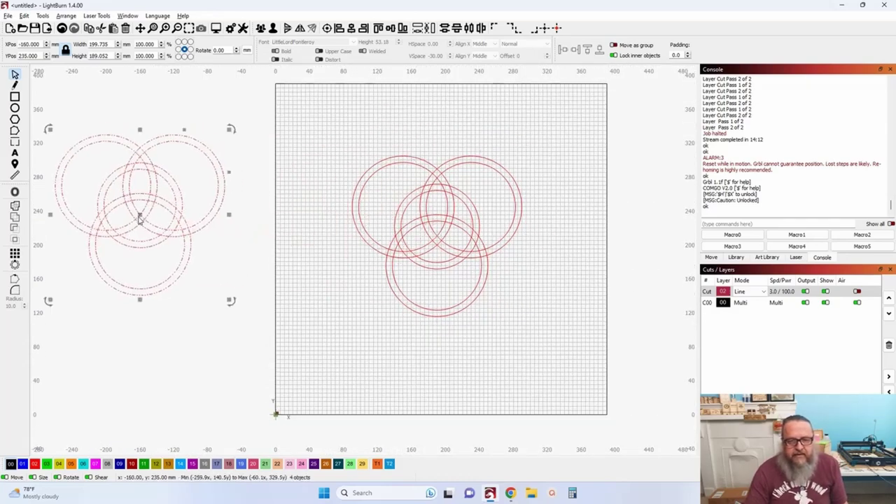
- Delete the small central ring from the set on the work area, keeping the three large rings
scroll(443, 278, "up", 3)
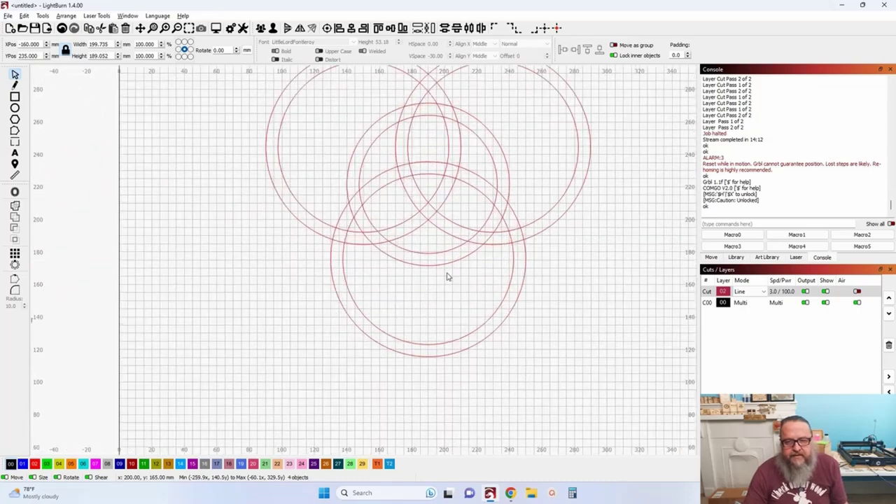
scroll(441, 282, "down", 3)
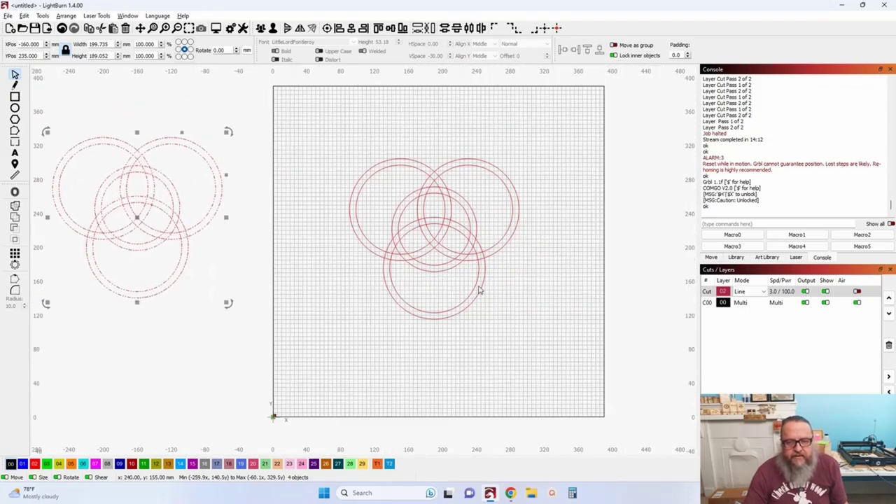
scroll(440, 286, "up", 3)
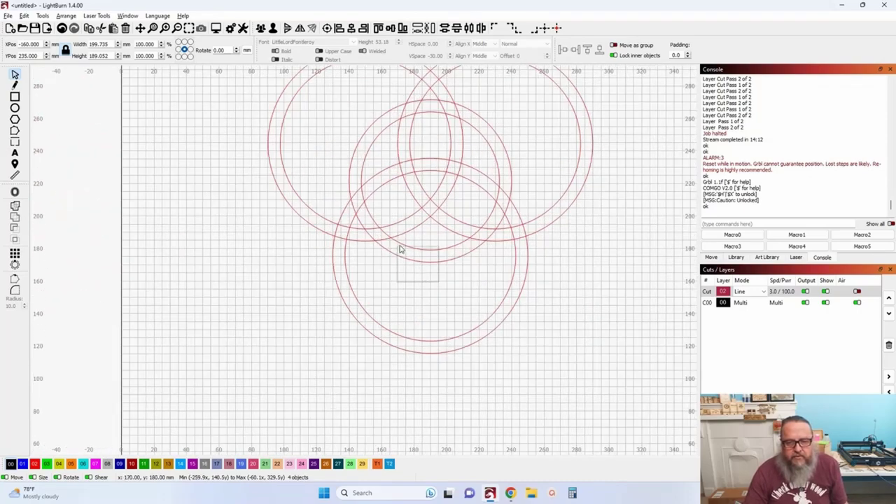
left_click(401, 250)
scroll(402, 250, "down", 2)
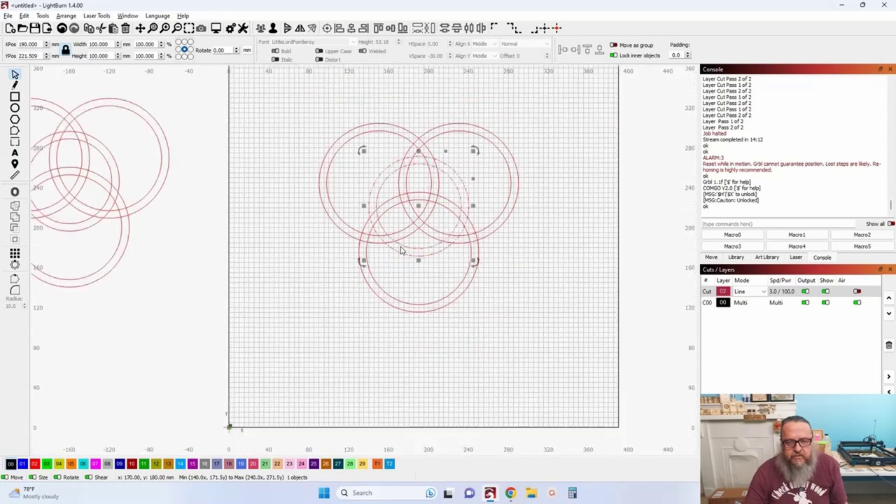
left_click(463, 228)
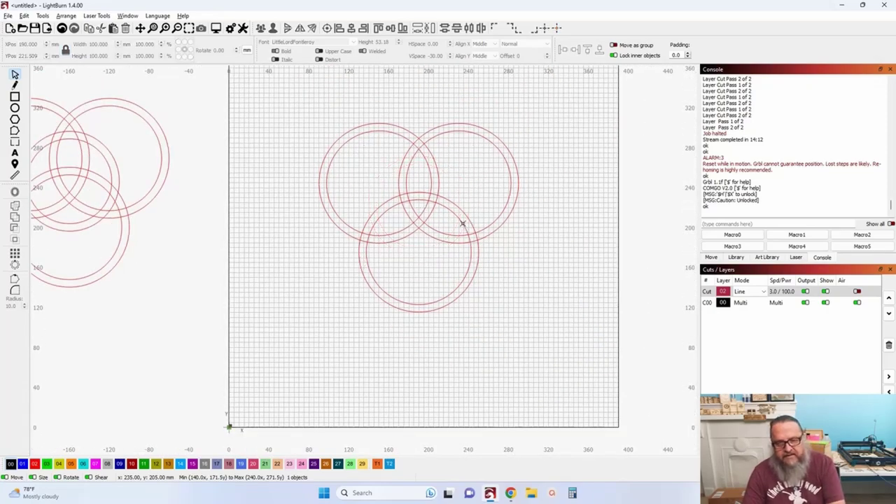
- Ungroup the three large rings on the work area into separate circles and open them for node editing
scroll(462, 226, "down", 3)
left_click_drag(356, 141, 536, 306)
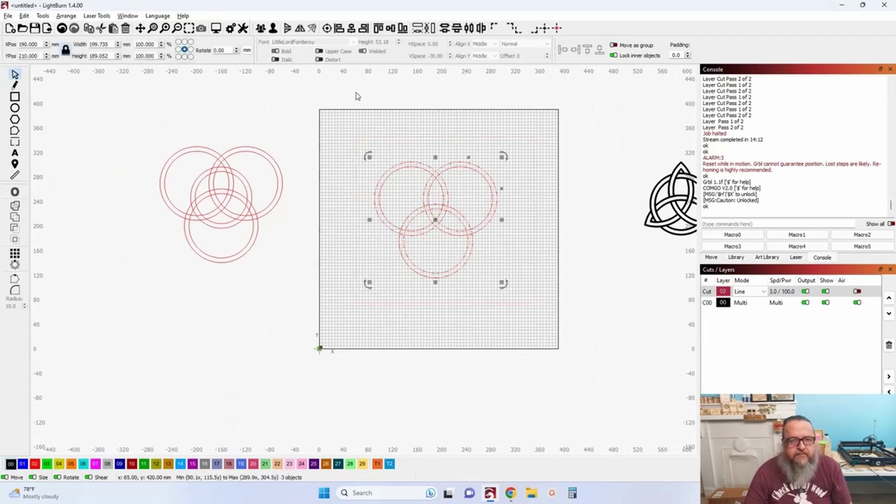
left_click(273, 29)
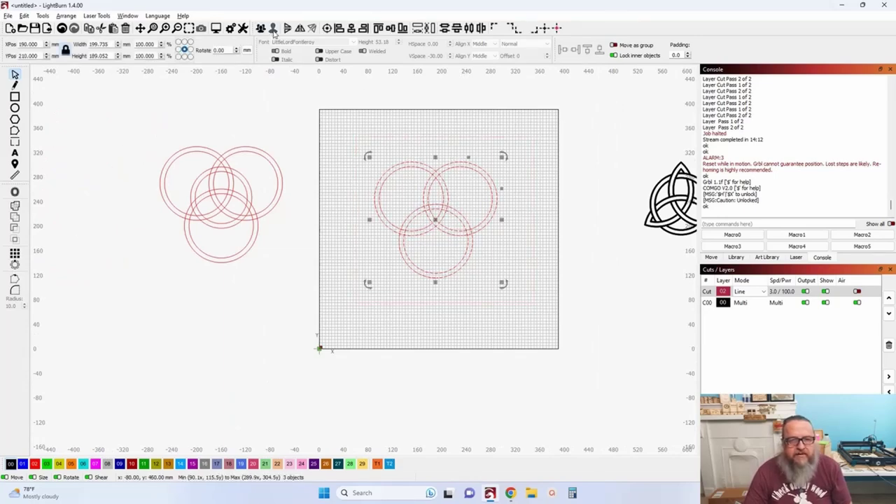
left_click(15, 131)
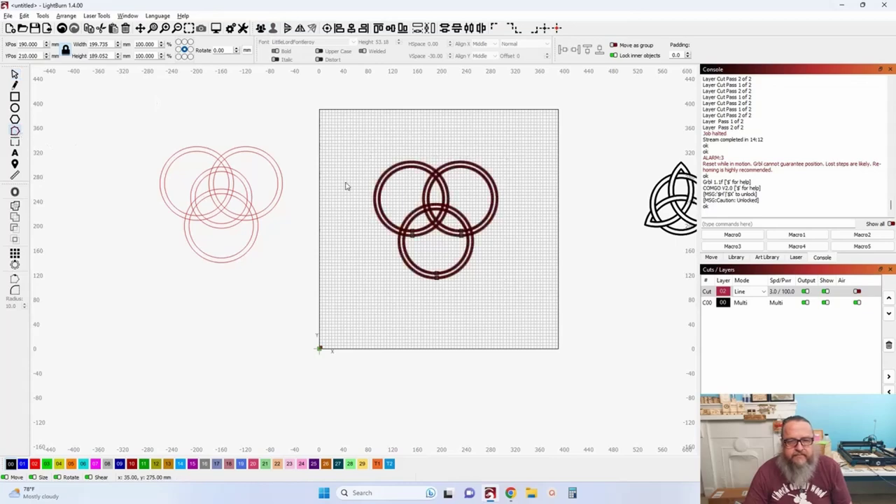
- Trim away the outer arcs of the three large rings, leaving a double-lined, three-pointed triquetra
scroll(346, 183, "up", 3)
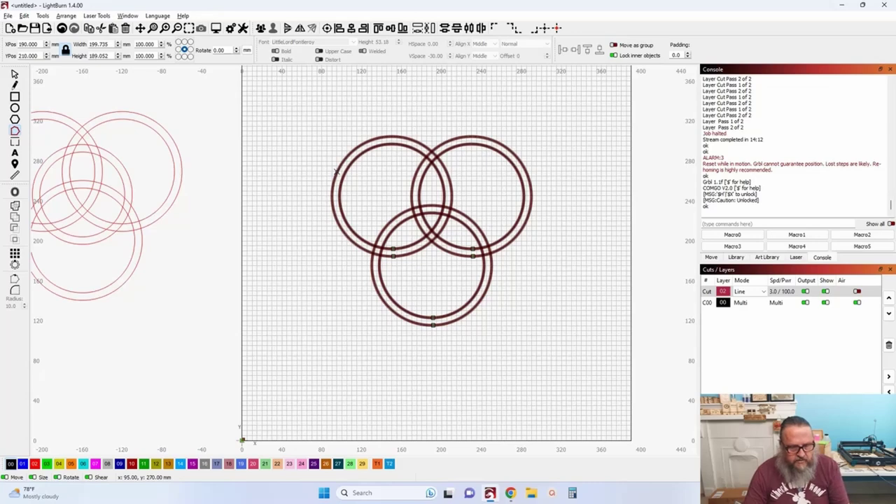
key("t")
key("t")
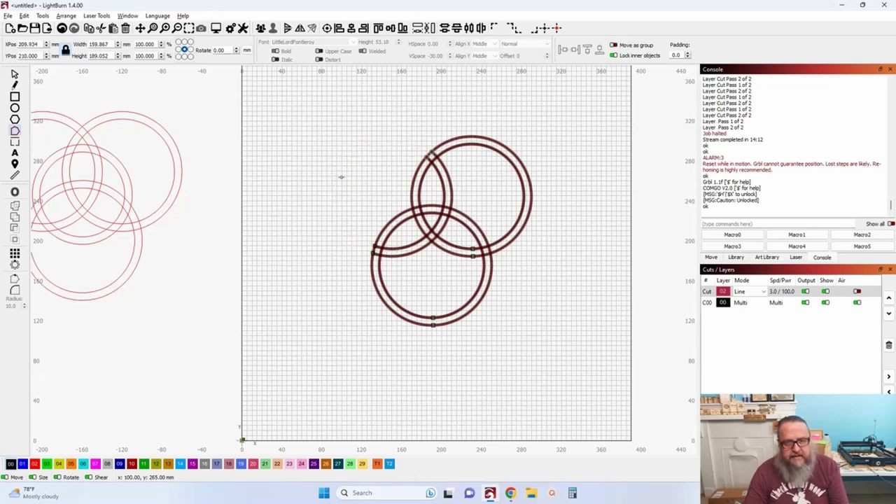
key("t")
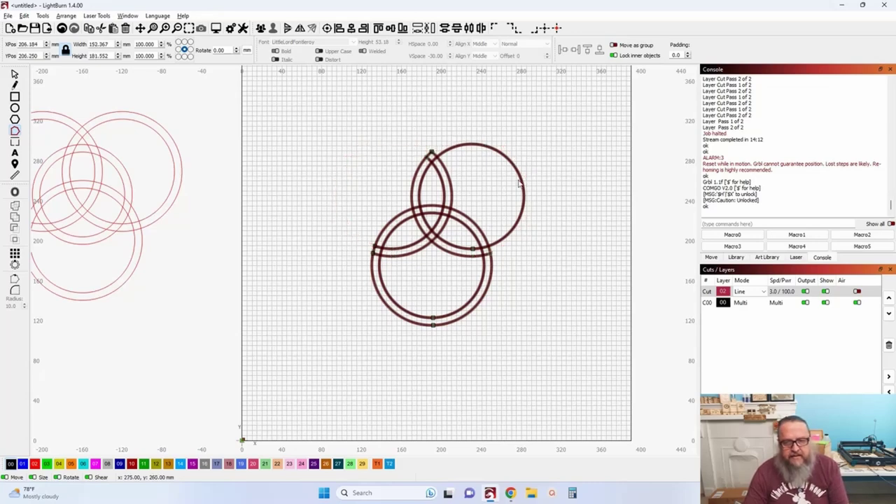
key("t")
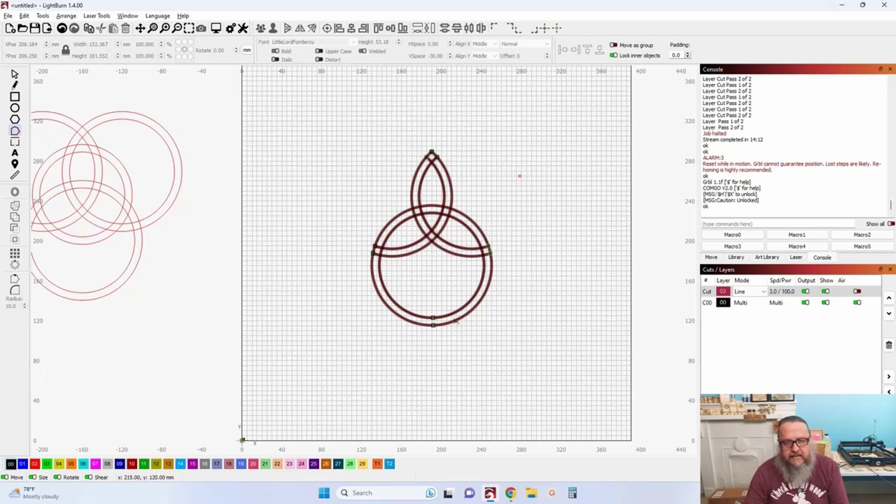
key("t")
key("t")
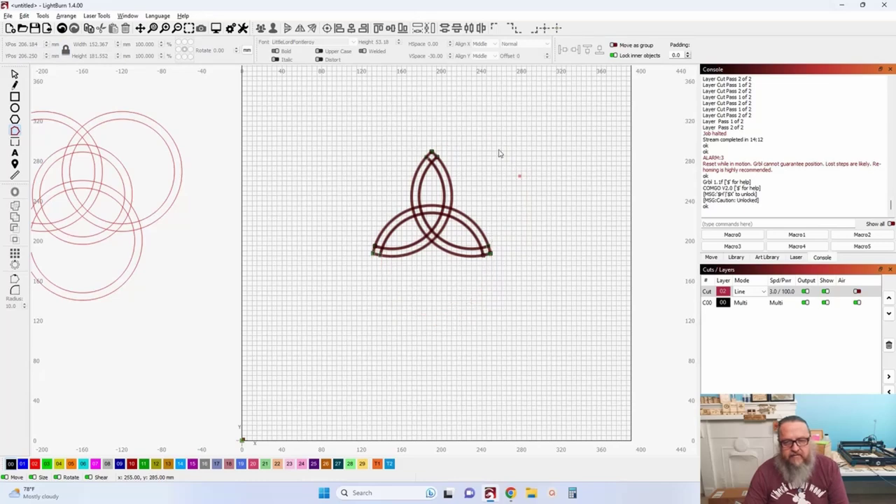
- Trim the inner line ends that overshoot at the triquetra's three tips so the inner lines meet in points
scroll(387, 136, "down", 1)
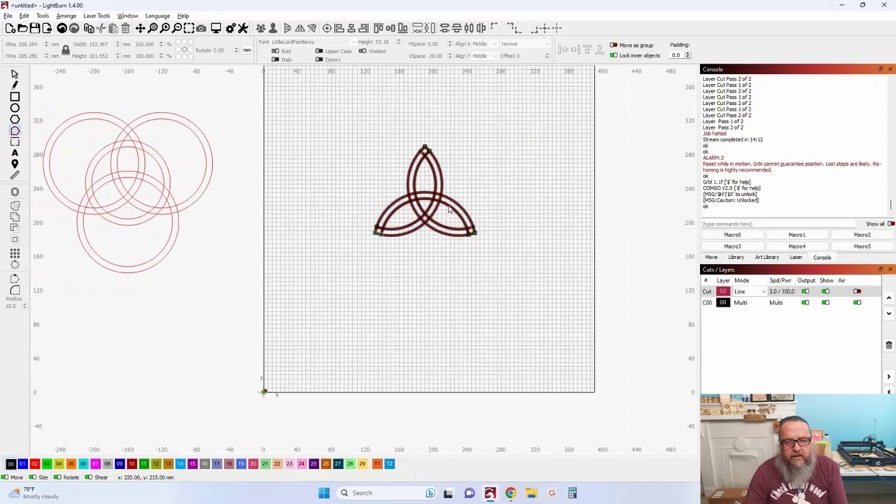
scroll(449, 209, "up", 2)
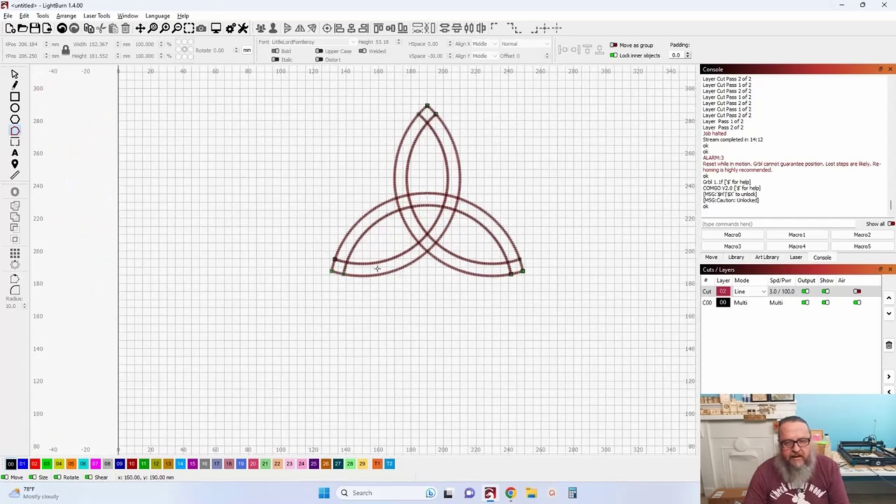
scroll(319, 271, "up", 3)
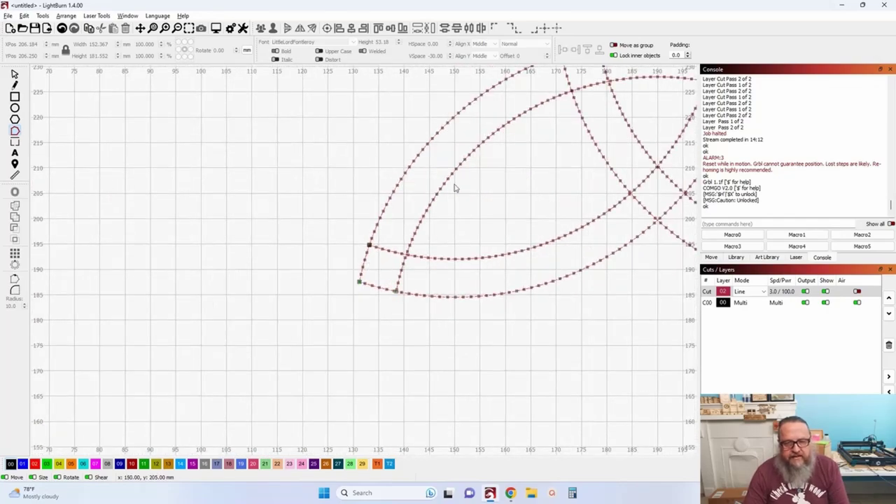
scroll(234, 212, "down", 2)
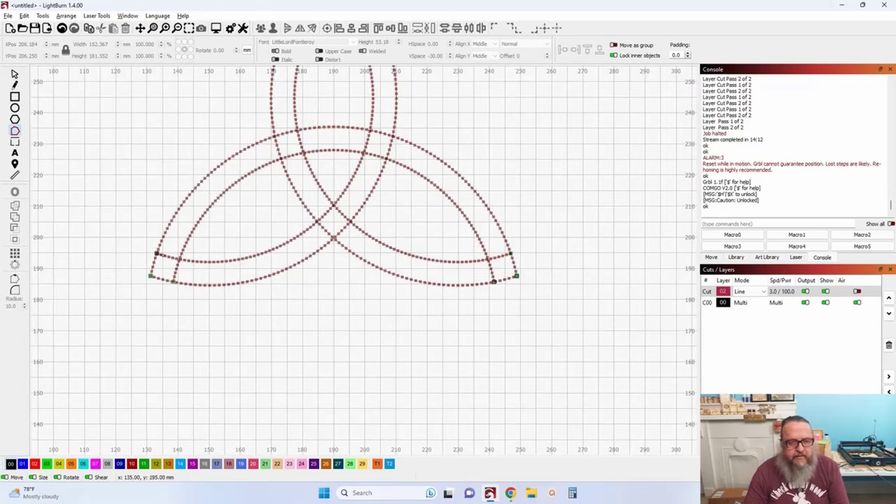
left_click(170, 259)
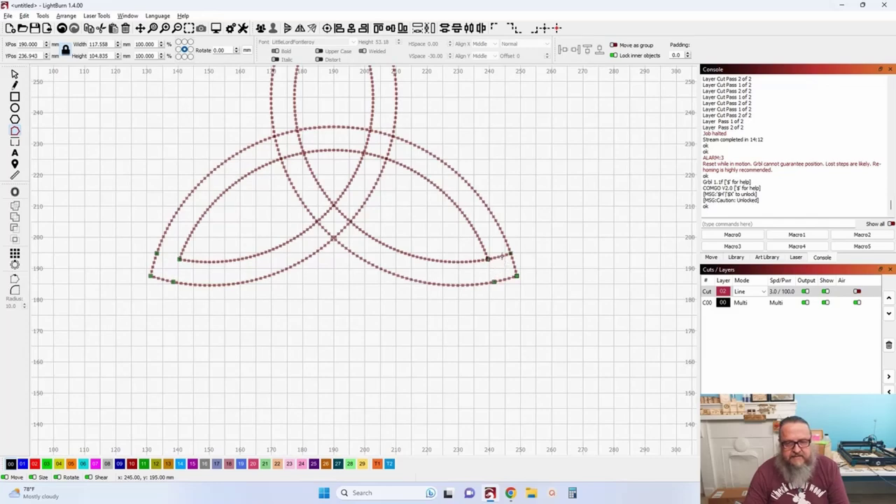
scroll(500, 258, "down", 2)
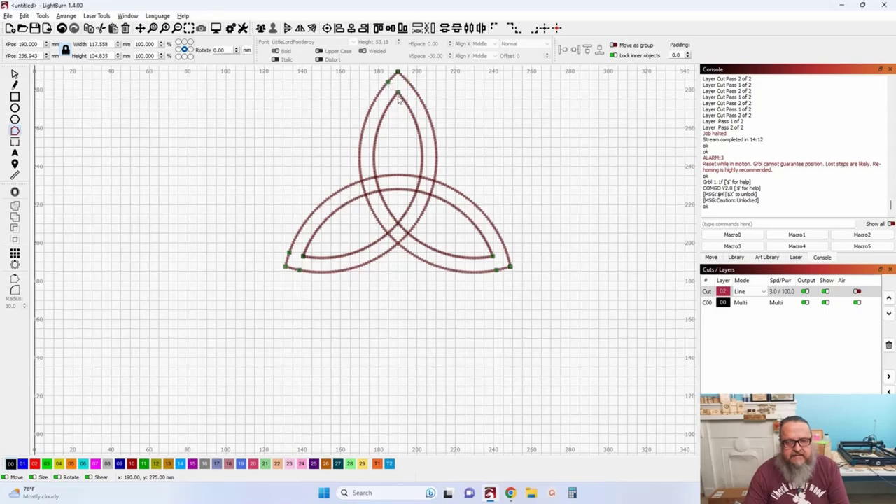
- Trim the hidden strand segments at the triquetra's central crossings to form an over-under weave
scroll(379, 255, "up", 3)
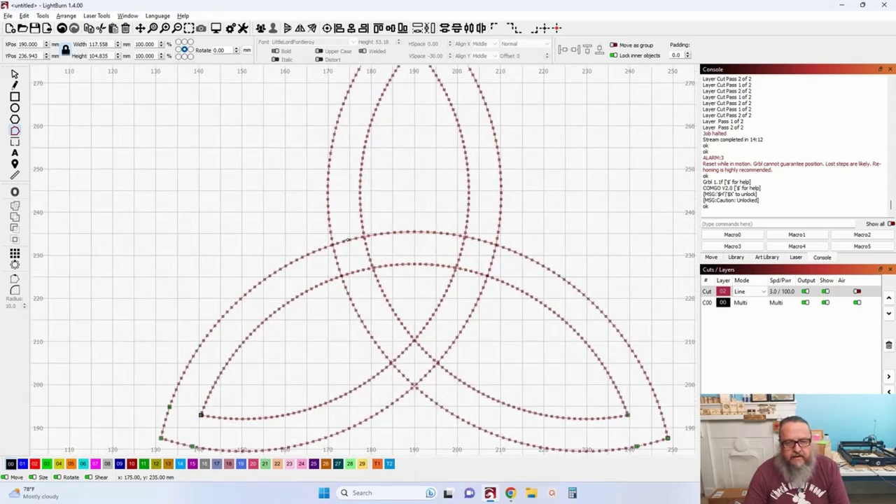
left_click(348, 241)
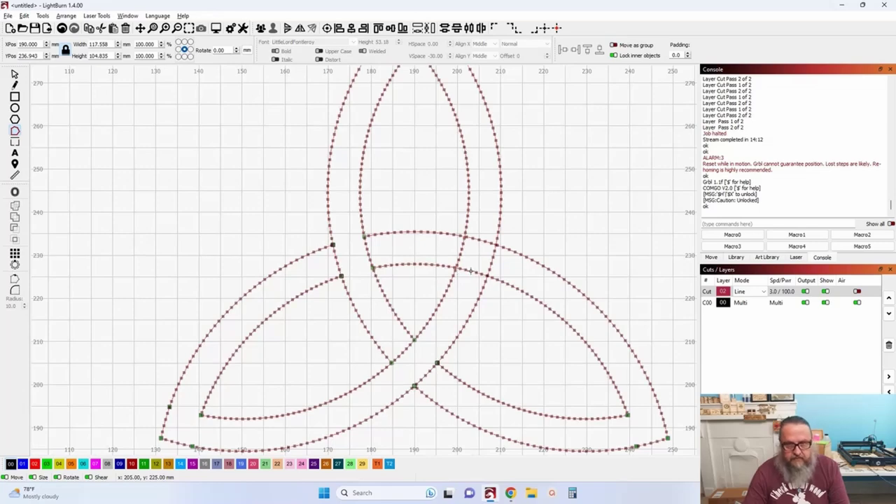
scroll(482, 242, "down", 4)
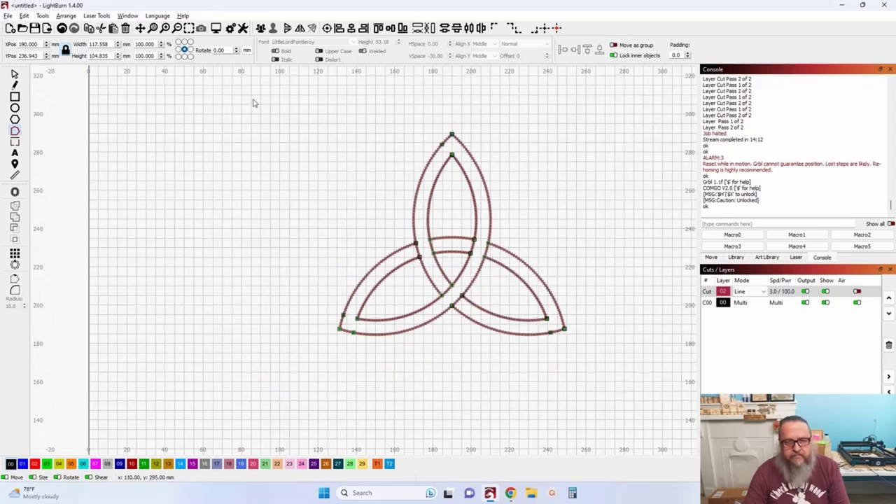
- Undo the last trims at the right and lower central crossings
left_click(63, 30)
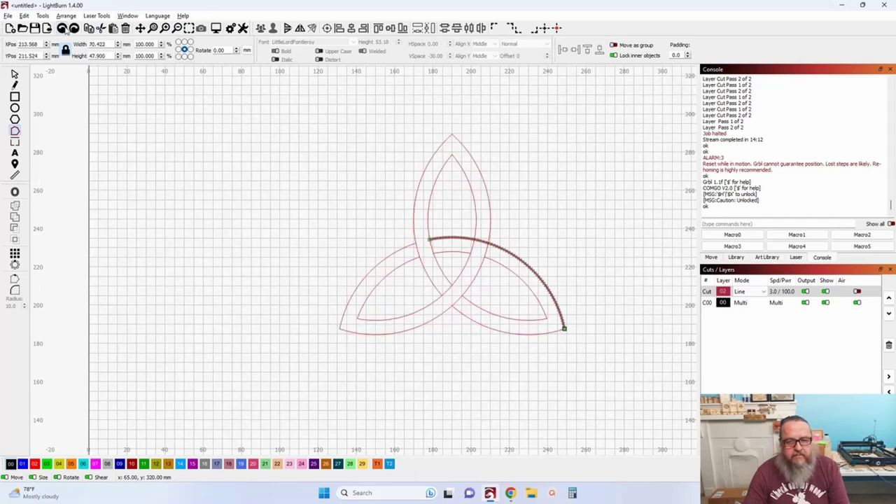
left_click(63, 30)
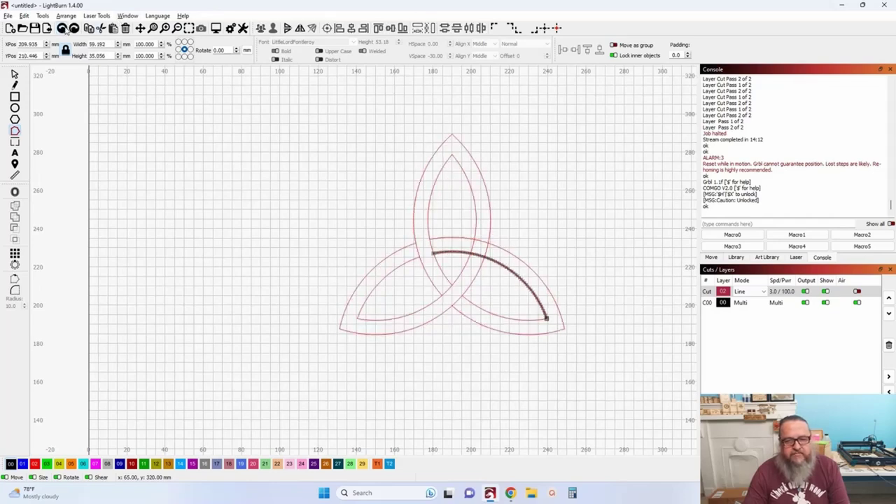
left_click(63, 29)
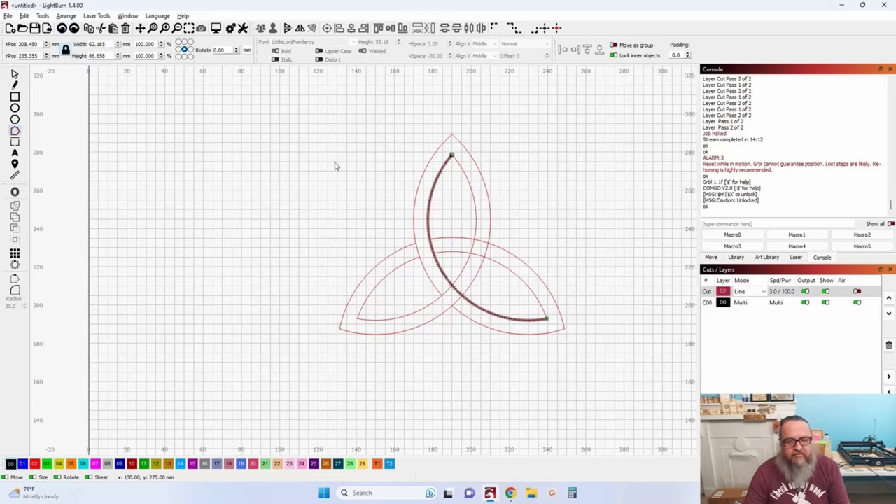
- Reselect all triquetra pieces and trim the remaining crossings so the arch passes over the top loop's right strand
left_click(15, 75)
left_click(276, 170)
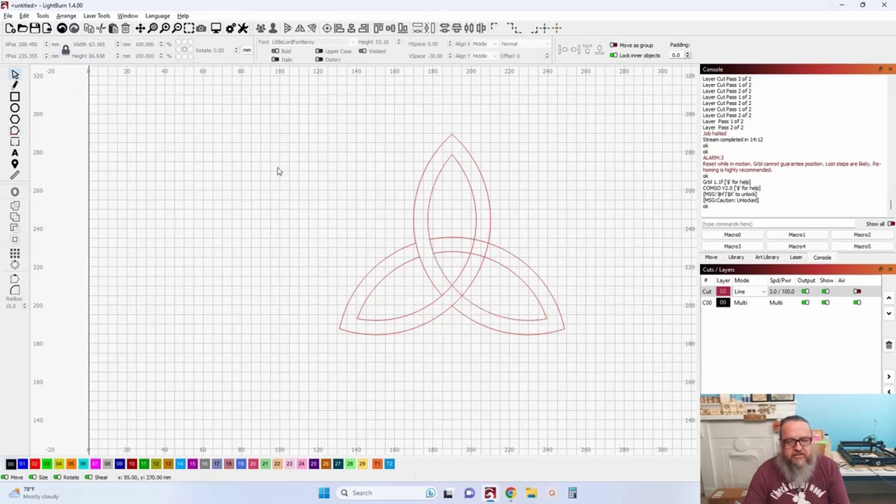
left_click_drag(295, 105, 652, 384)
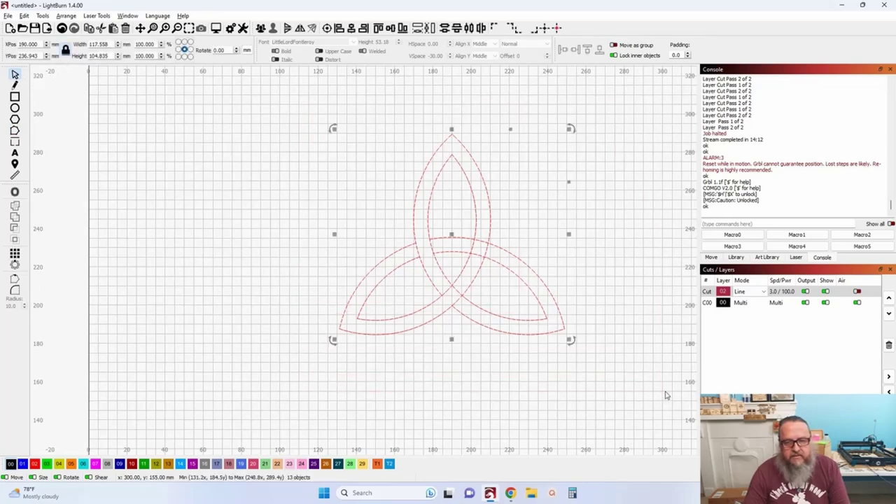
left_click(16, 132)
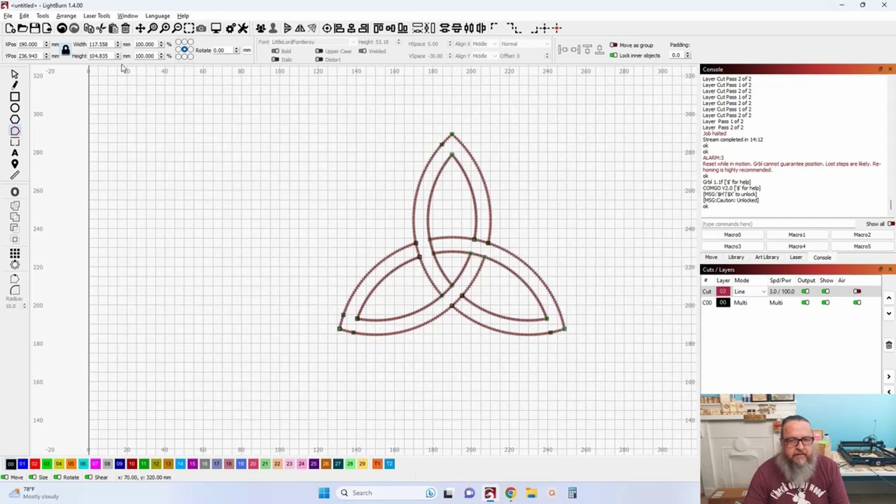
left_click(14, 75)
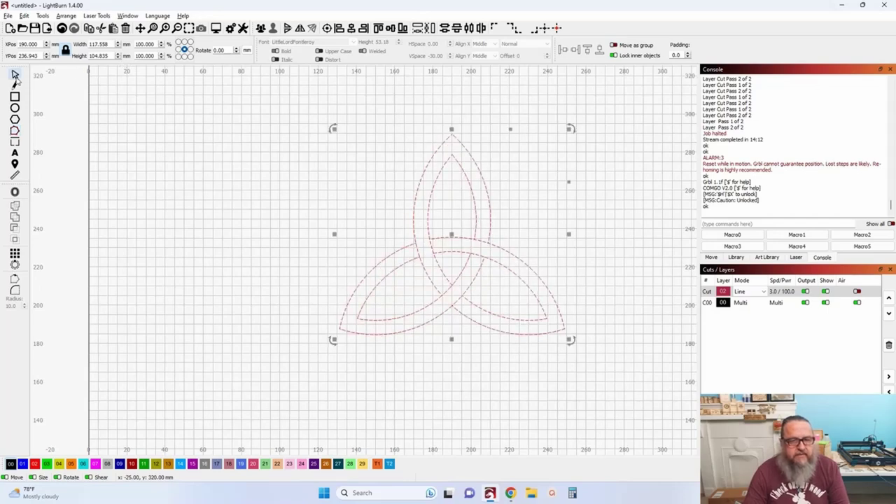
- Offset all triquetra lines by 1 mm in both directions with round corners, deleting the original objects
scroll(150, 133, "down", 3)
left_click(226, 170)
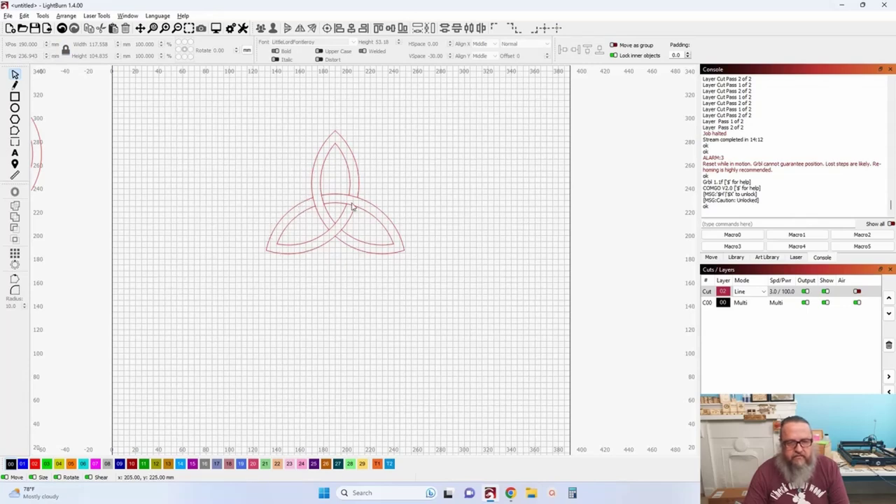
key("ctrl+a")
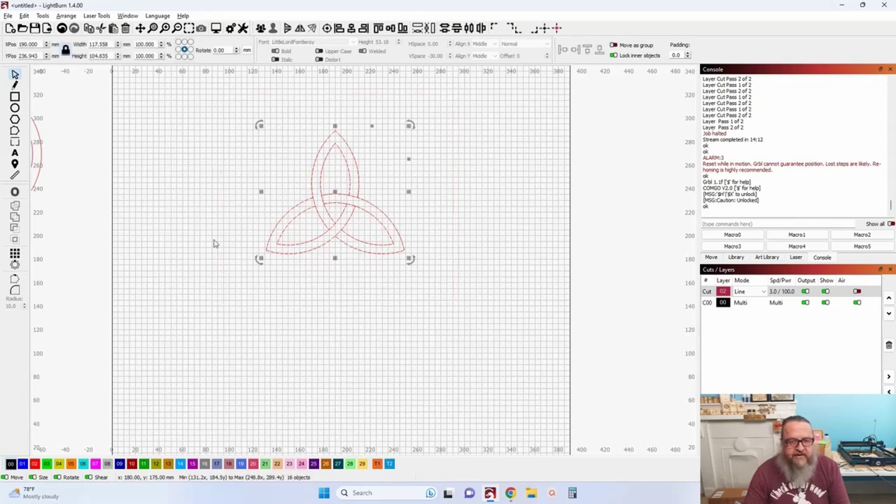
left_click(15, 192)
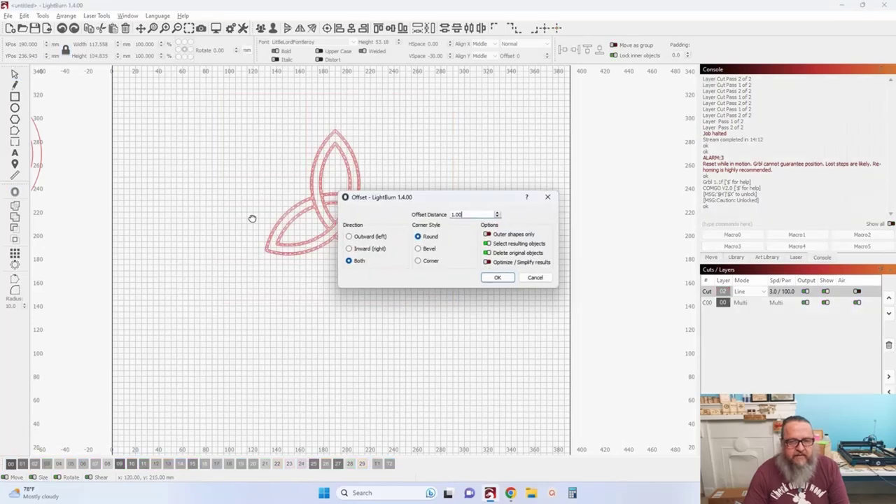
left_click(358, 261)
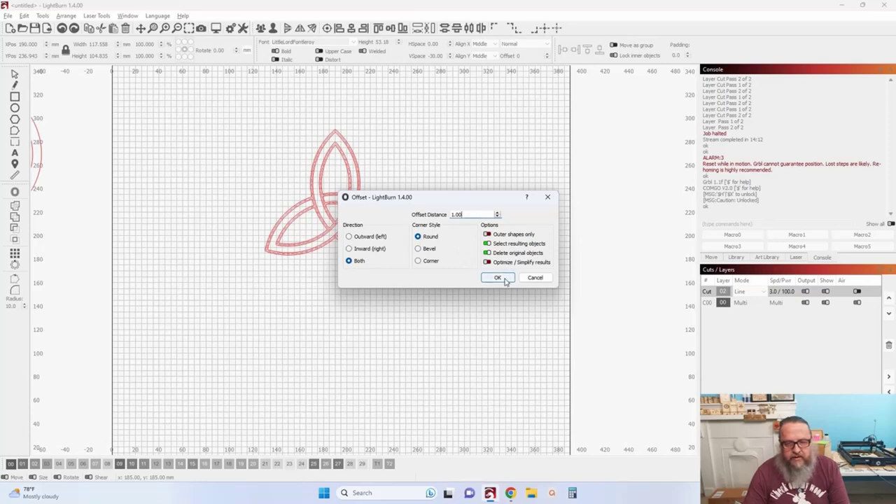
left_click(501, 278)
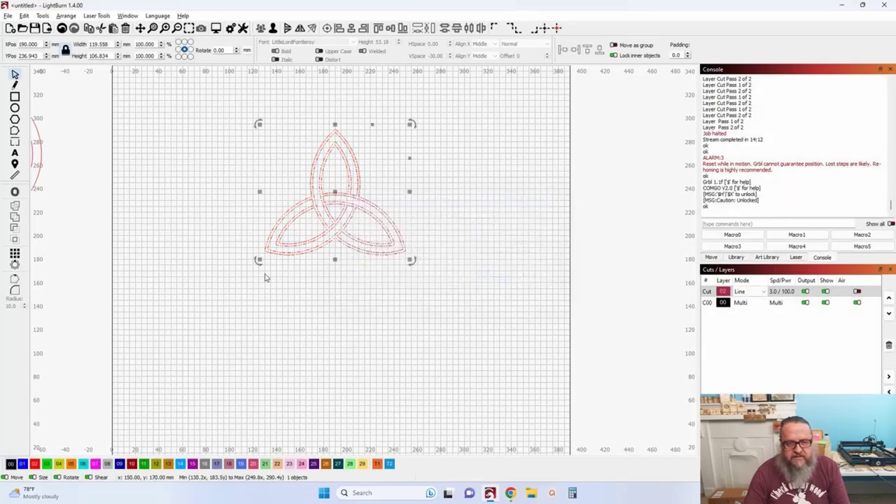
- Assign the triquetra to layer 00 and place it beside the work area above the first knot, at X 590, Y 370 mm
left_click(10, 464)
scroll(40, 452, "down", 2)
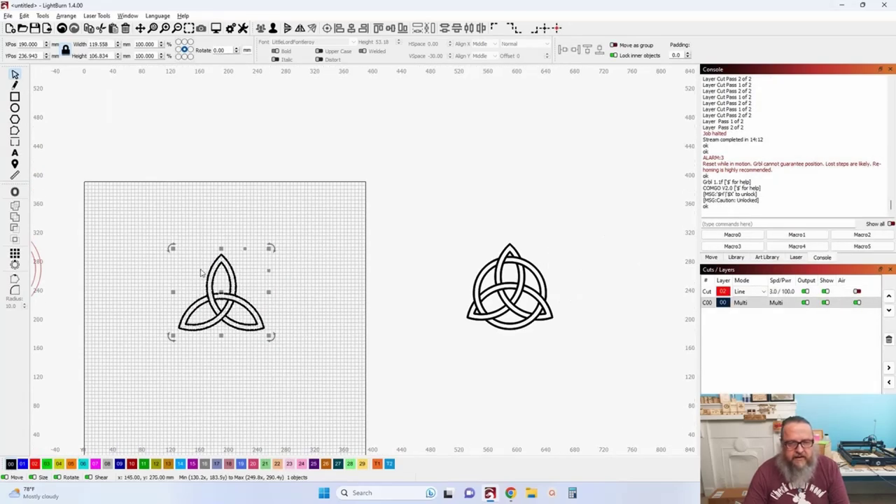
left_click_drag(221, 292, 512, 201)
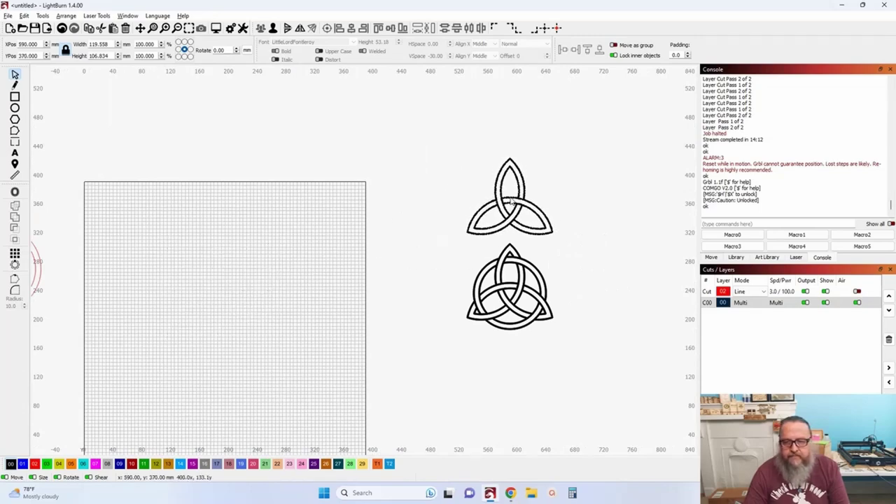
left_click(405, 331)
- Move the spare set of four rings onto the work area, centred at X 215, Y 205 mm
scroll(405, 331, "left", 3)
scroll(464, 262, "down", 2)
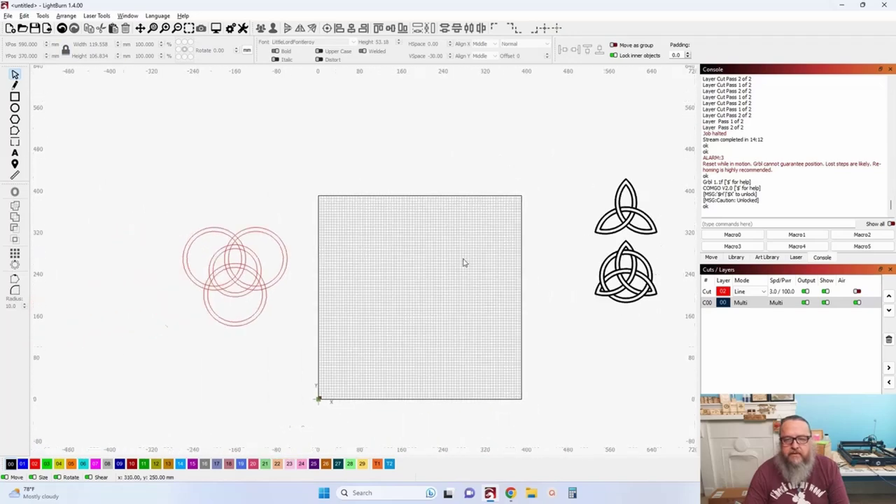
left_click_drag(198, 203, 339, 350)
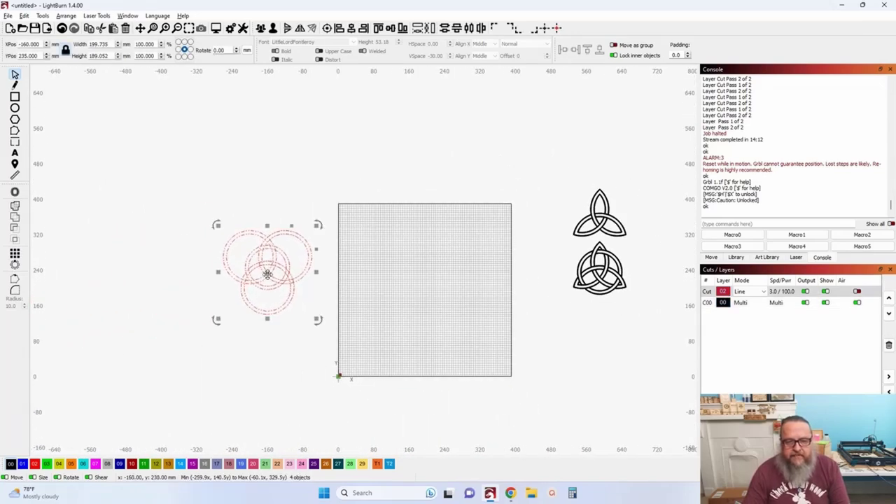
left_click_drag(270, 268, 445, 290)
scroll(433, 288, "up", 7)
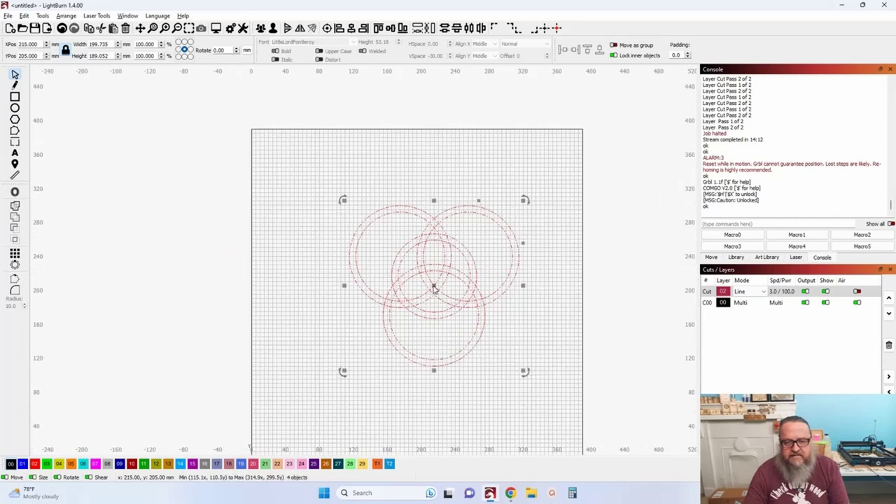
- Delete the two upper large rings, keeping the small central ring and the lower large ring
left_click(333, 190)
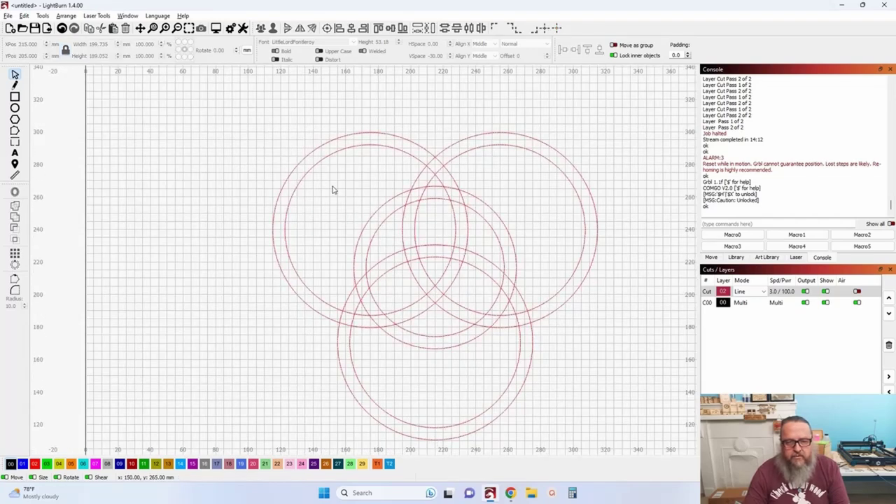
left_click_drag(325, 212, 238, 166)
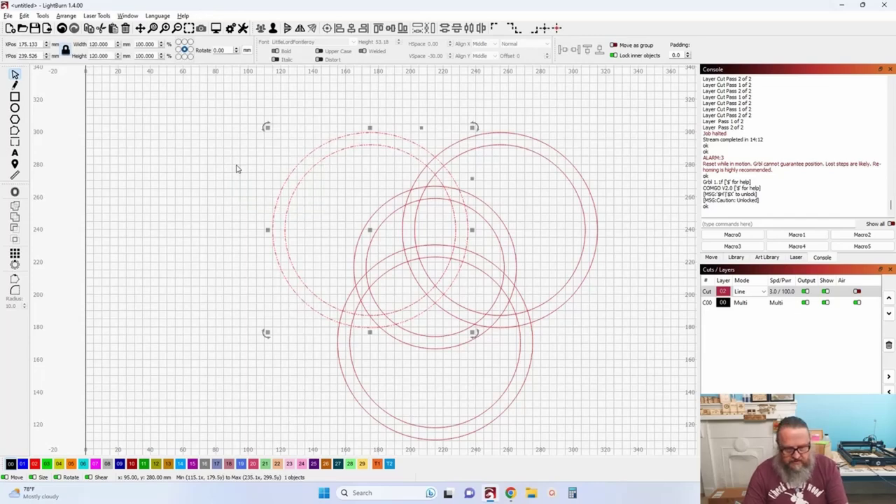
key("Delete")
left_click_drag(536, 184, 441, 107)
key("Delete")
- Create a circular array of the lower large ring around the small central ring with 4 copies over 360 degrees
scroll(505, 224, "down", 3)
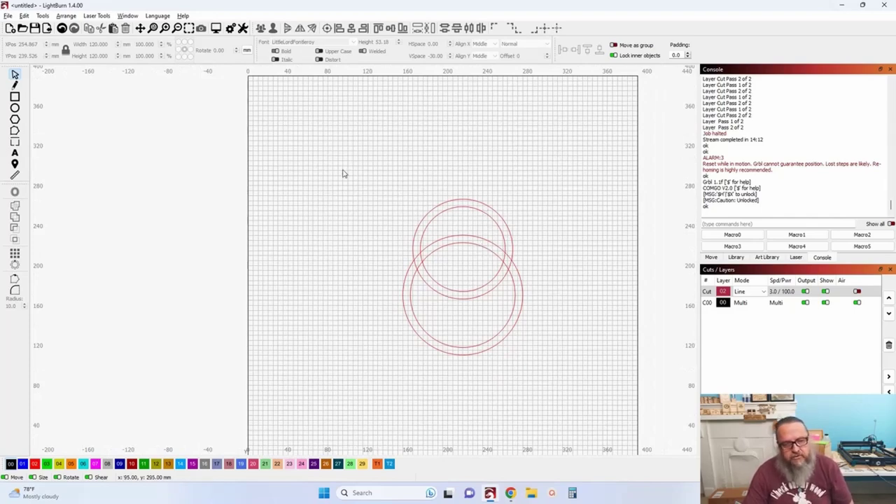
left_click(410, 293)
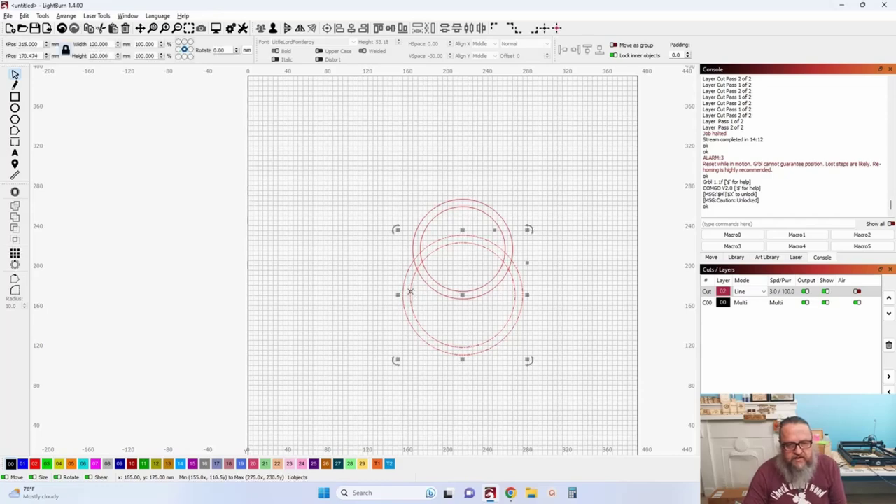
left_click(438, 222, "shift")
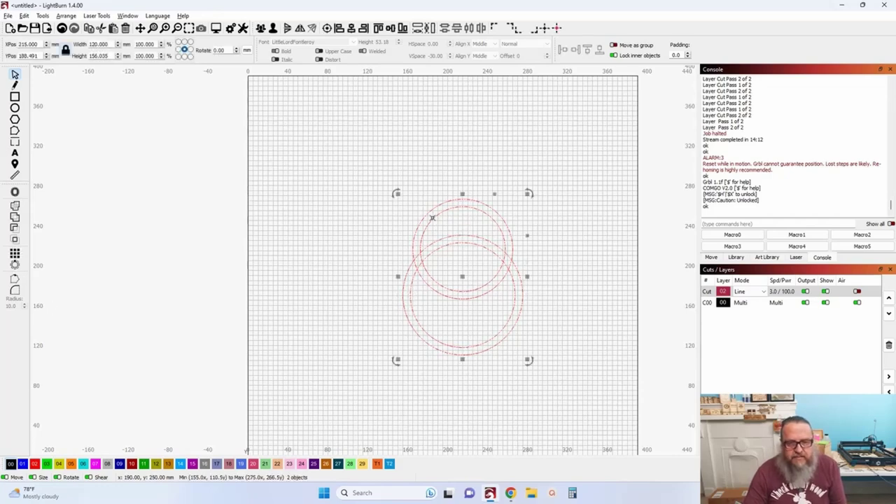
left_click(14, 265)
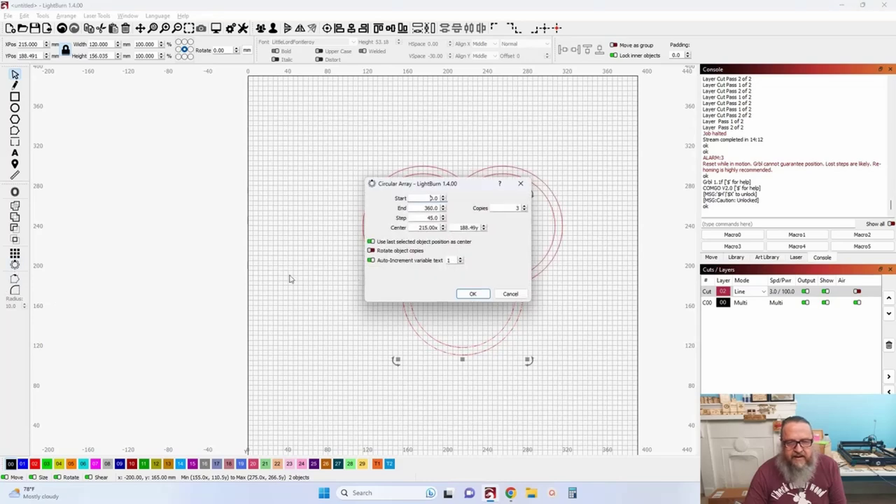
left_click(525, 206)
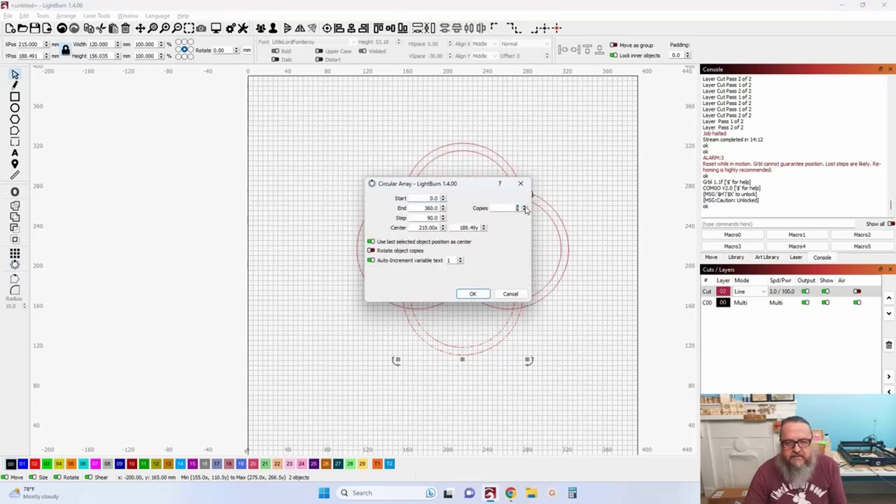
left_click(471, 294)
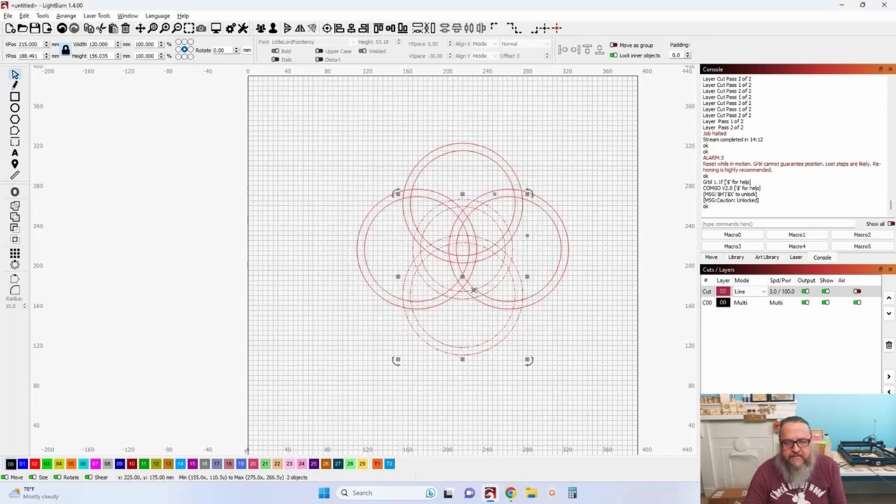
- Select the small central ring and all four large rings and ungroup them into separate circles
scroll(474, 291, "up", 3)
scroll(419, 320, "down", 5)
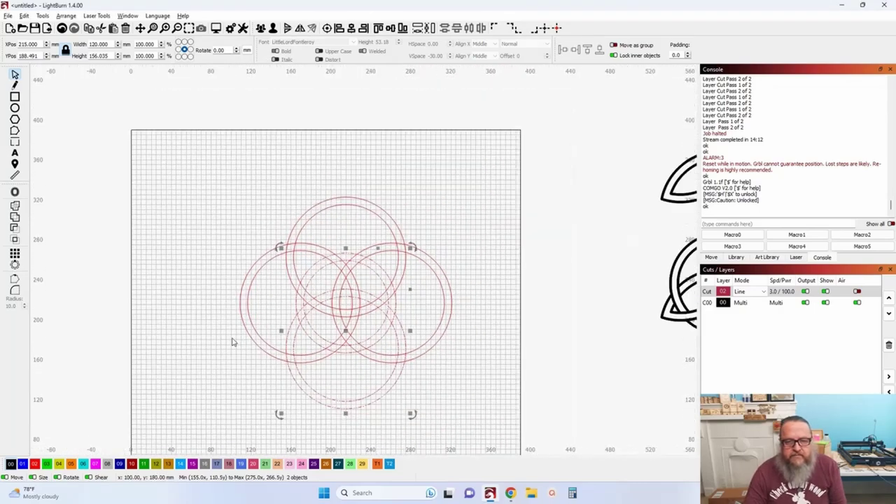
left_click(200, 174)
left_click_drag(200, 174, 492, 446)
left_click(273, 28)
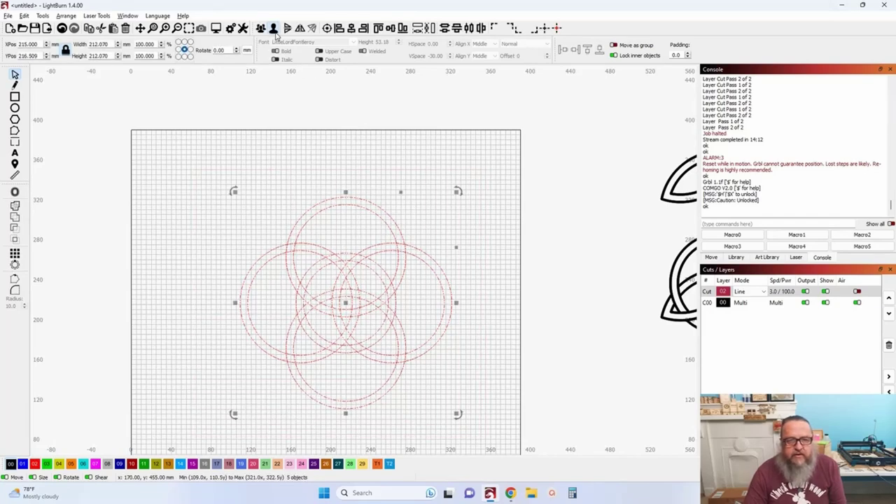
- Trim away the outer and inner arcs of the four large rings beyond their mutual intersections, leaving a four-cornered figure
left_click(15, 131)
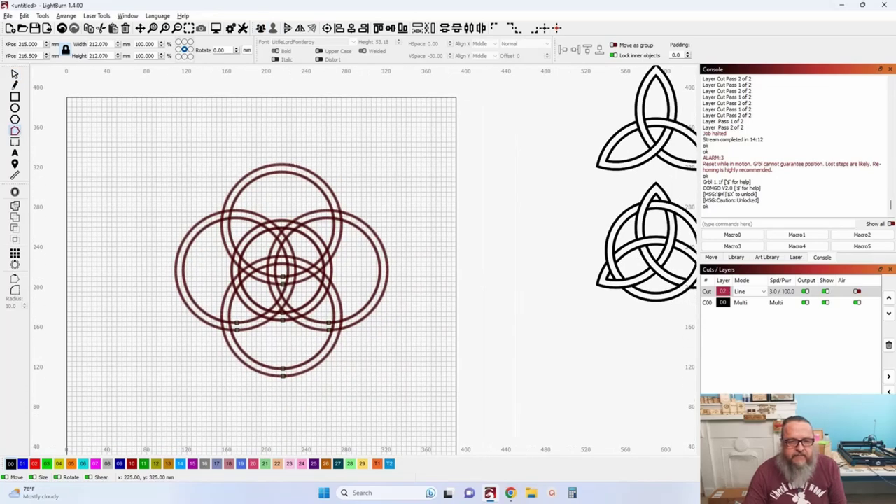
left_click(284, 163)
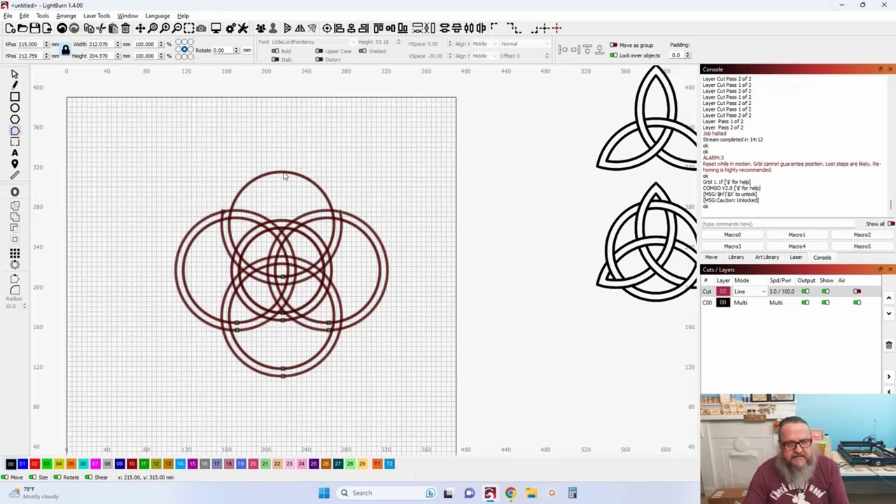
left_click(285, 173)
left_click(185, 240)
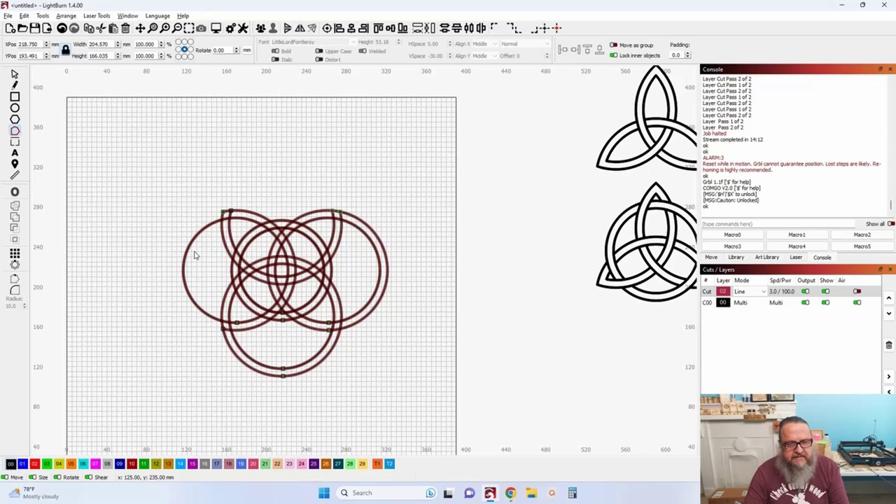
left_click(184, 259)
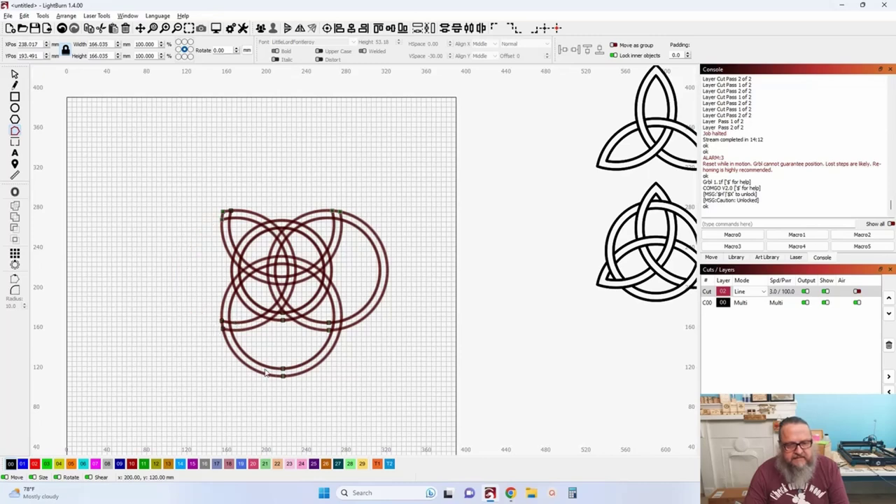
left_click(266, 373)
left_click(268, 367)
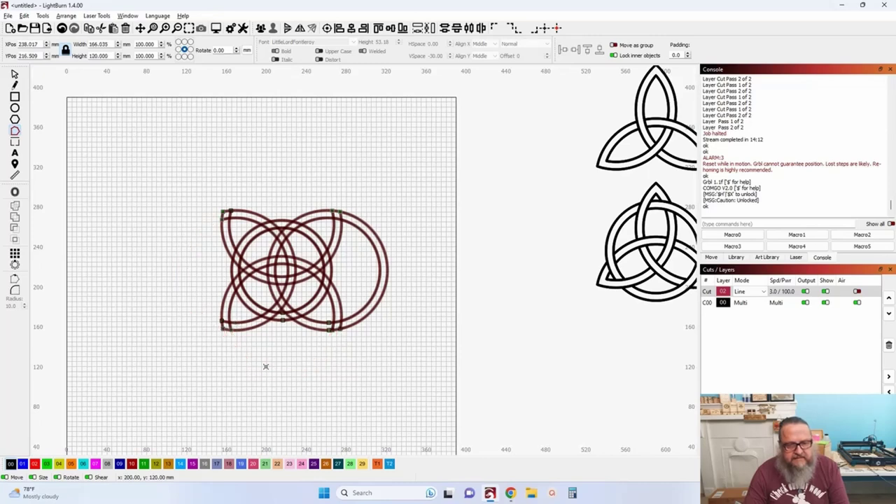
left_click(377, 314)
left_click(369, 300)
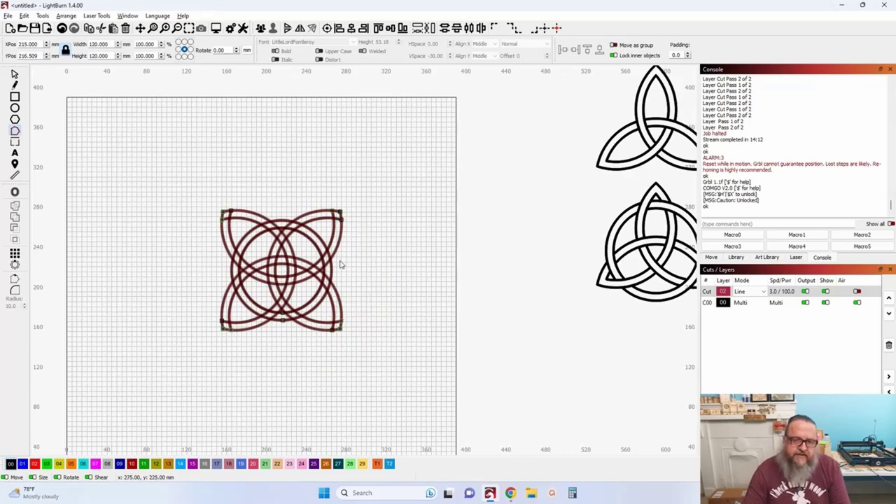
- Undo the last trim at the figure's upper-left corner and reselect all the lines for node editing
scroll(263, 242, "up", 3)
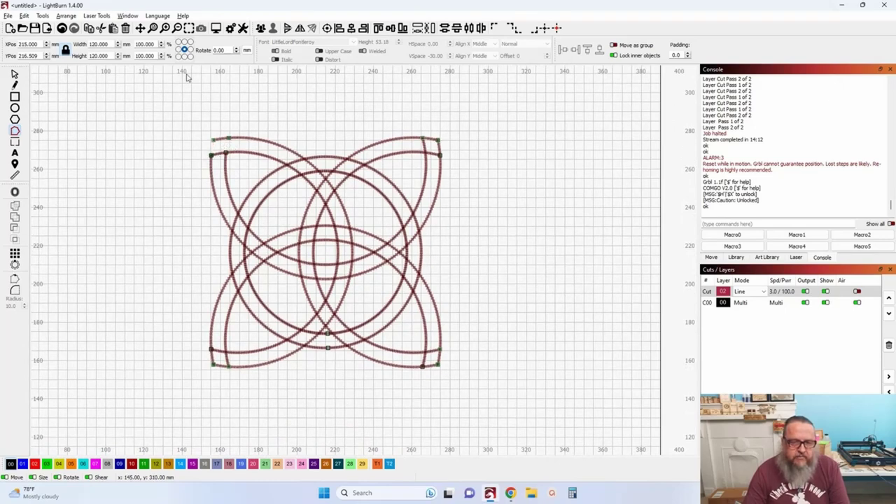
left_click(62, 28)
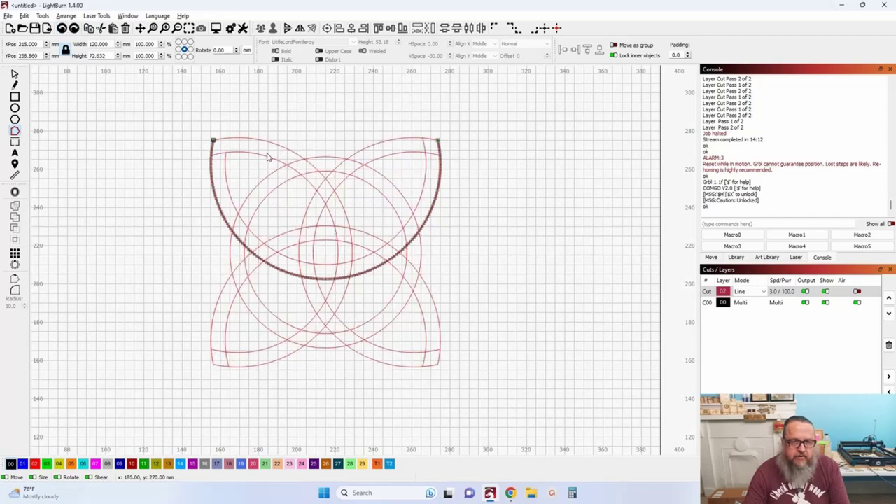
scroll(267, 157, "up", 2)
scroll(204, 156, "down", 6)
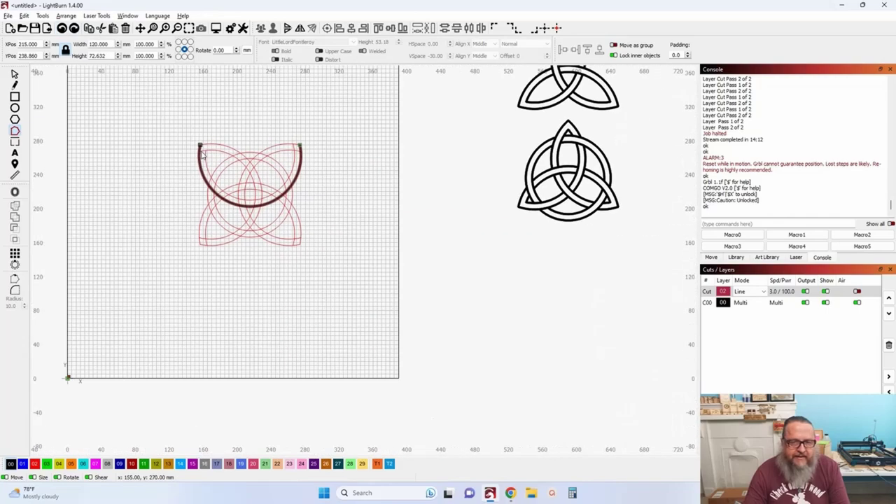
left_click(16, 74)
left_click_drag(122, 100, 374, 314)
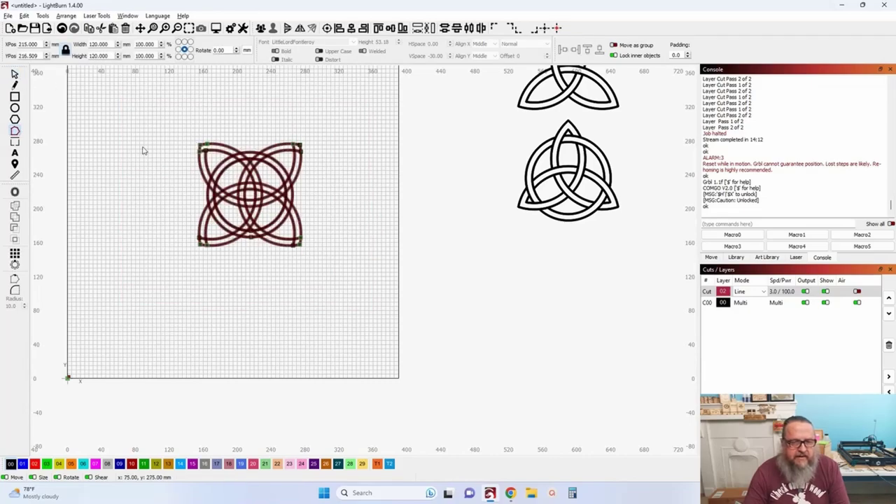
- Trim the overlapping inner line ends at the figure's corners so that the inner lines meet in points
scroll(143, 151, "up", 8)
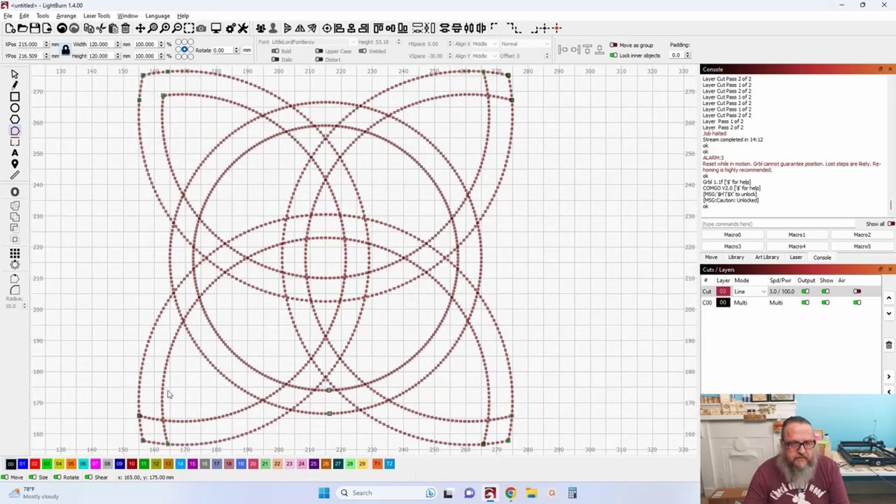
left_click(152, 418)
left_click(168, 437)
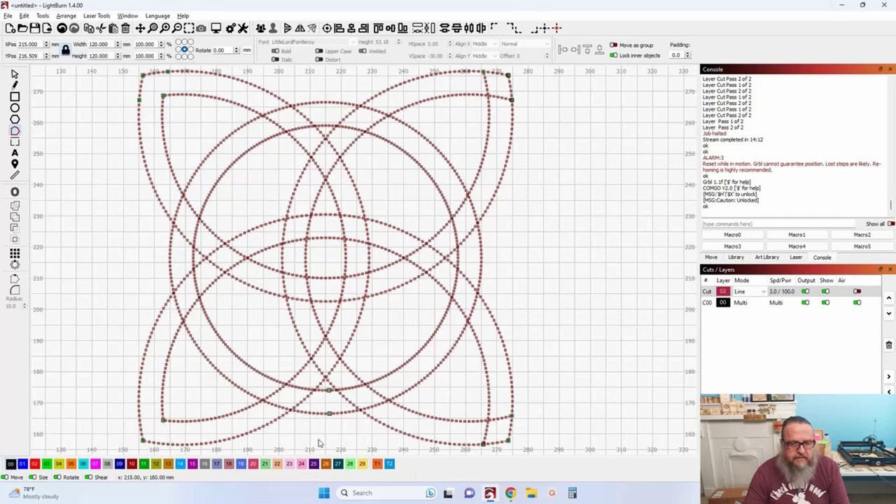
left_click(502, 419)
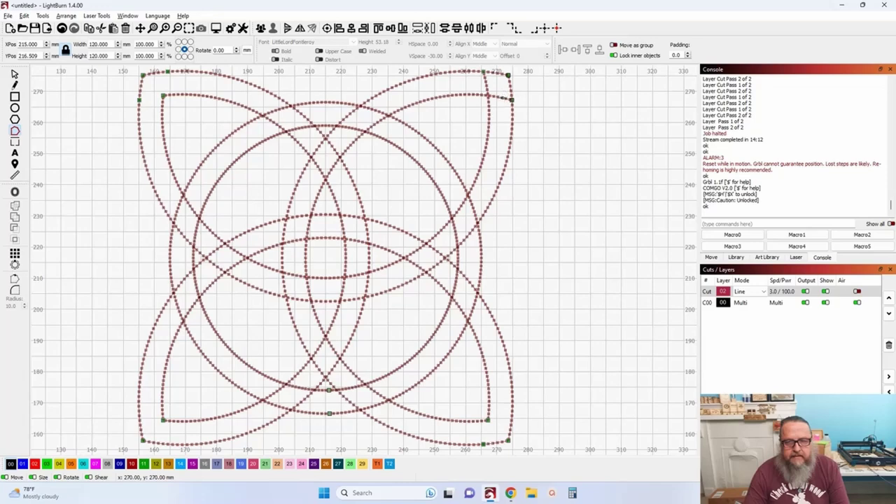
- Trim the hidden line segments at every crossing of the four loops and central ring to form an alternating over-under weave
scroll(497, 99, "down", 2)
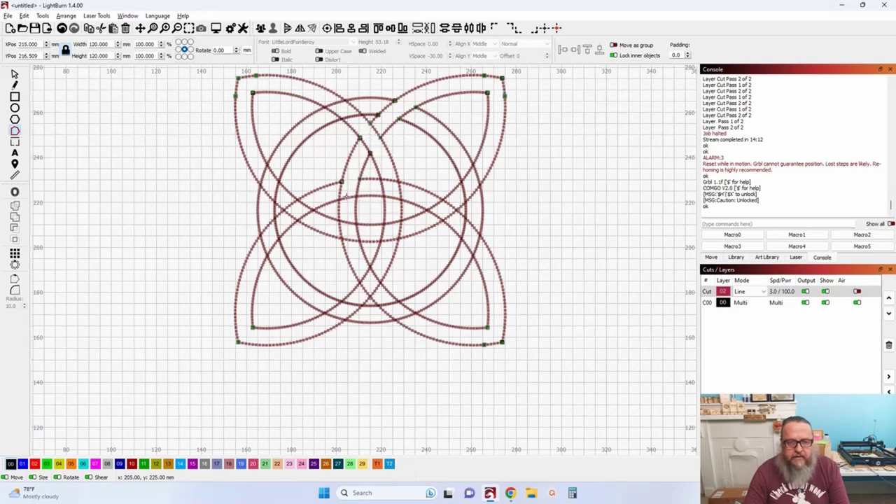
scroll(349, 198, "up", 4)
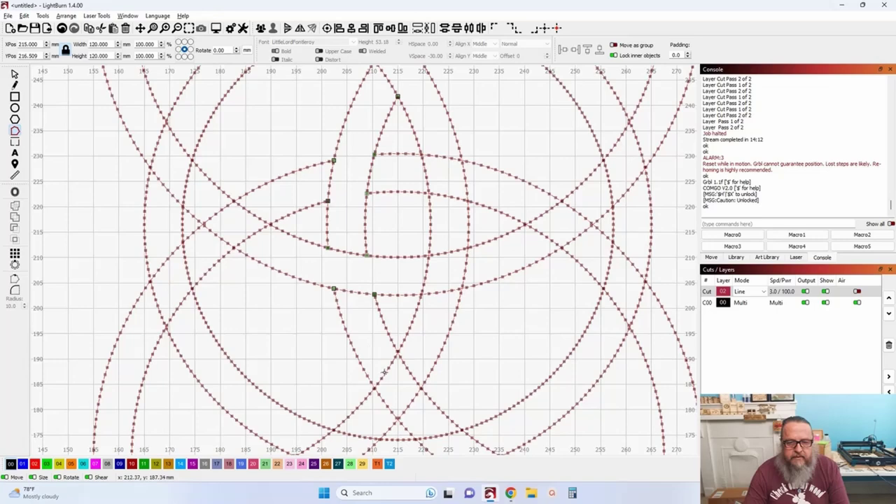
scroll(416, 405, "down", 2)
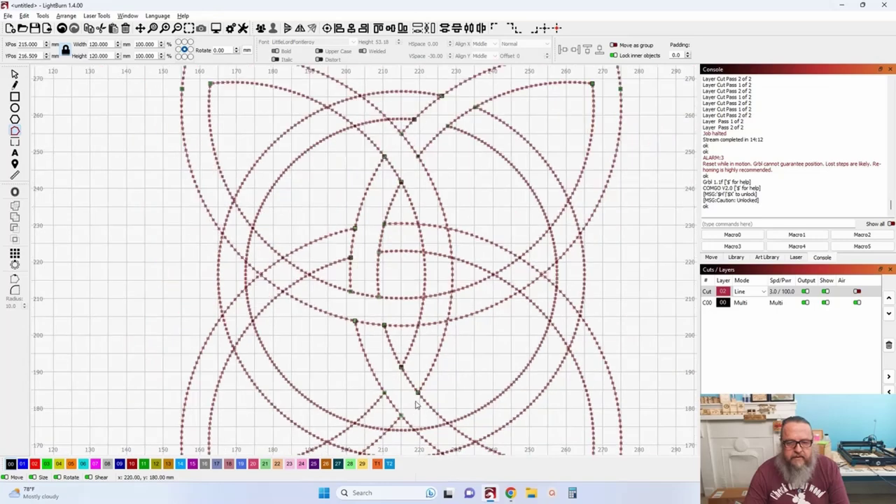
left_click_drag(416, 404, 352, 327)
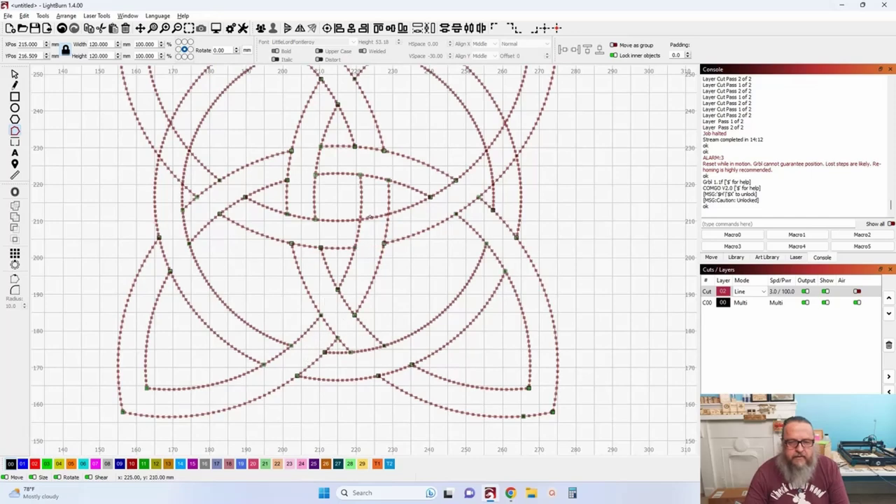
scroll(432, 278, "up", 3)
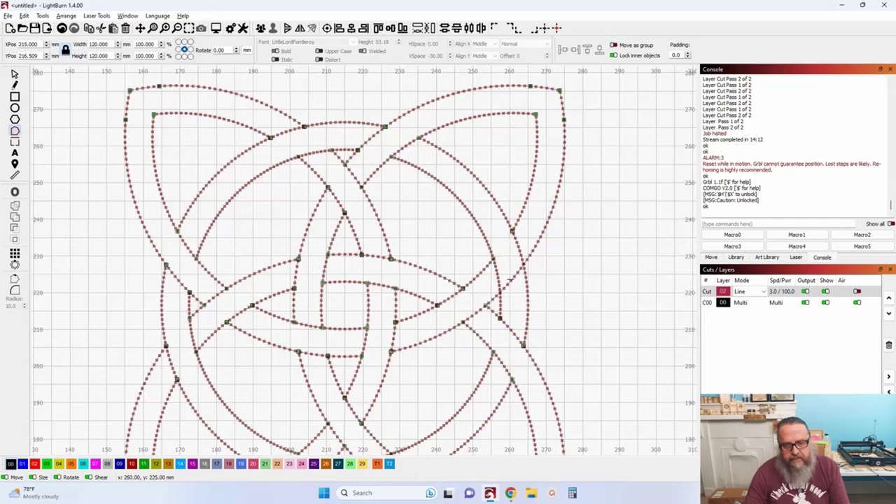
scroll(549, 282, "down", 2)
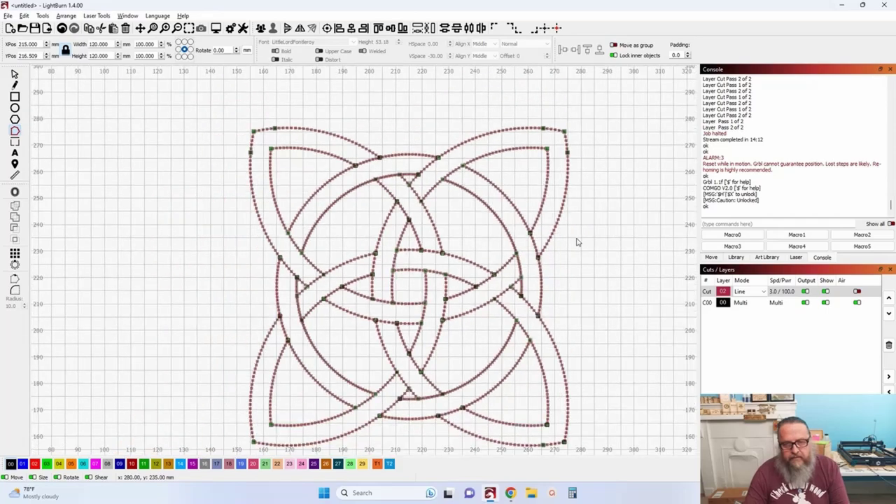
scroll(566, 200, "down", 4)
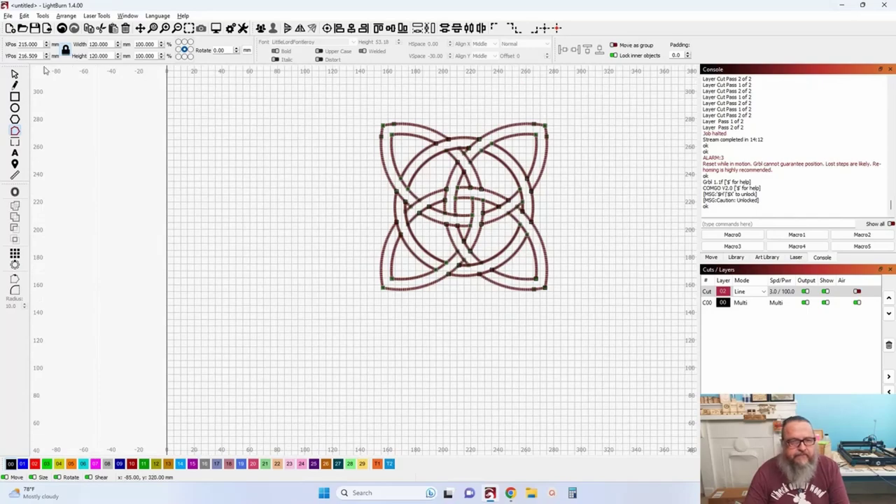
- Offset all lines of the four-pointed knot by 1 mm in both directions with round corners, deleting the original objects
key("ctrl+a")
left_click_drag(174, 178, 140, 192)
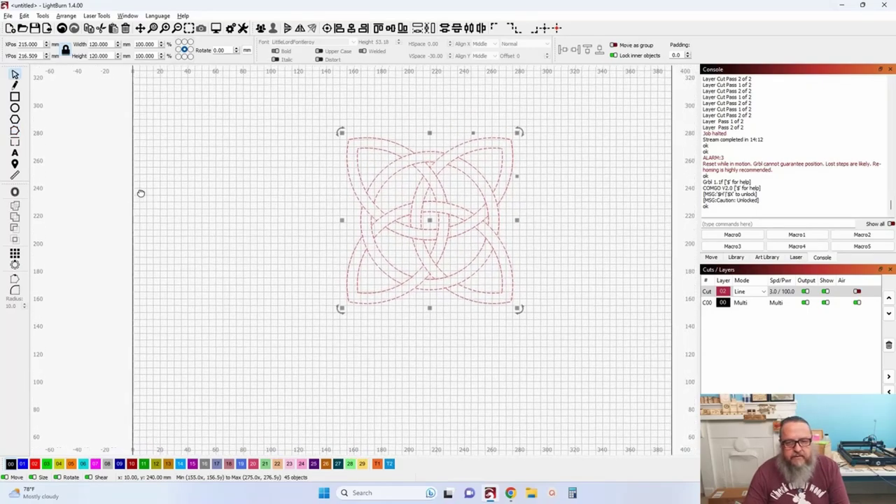
left_click(294, 106)
left_click_drag(304, 128, 559, 366)
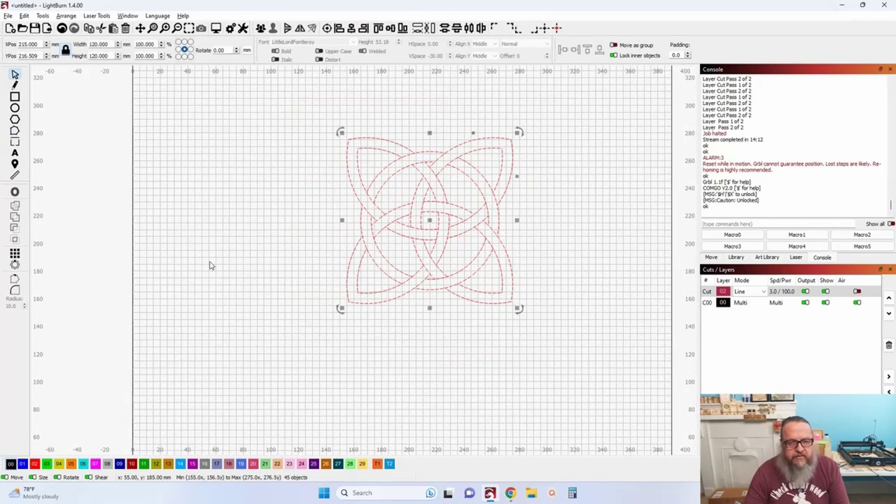
left_click(14, 192)
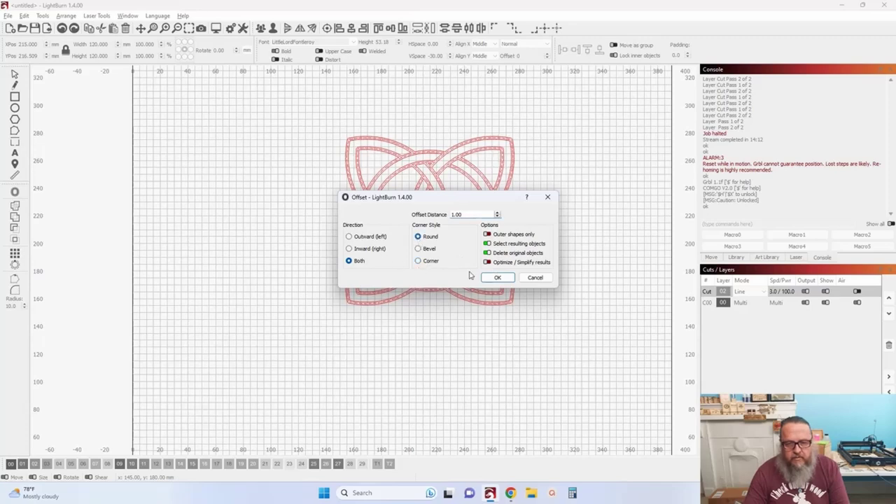
left_click(496, 279)
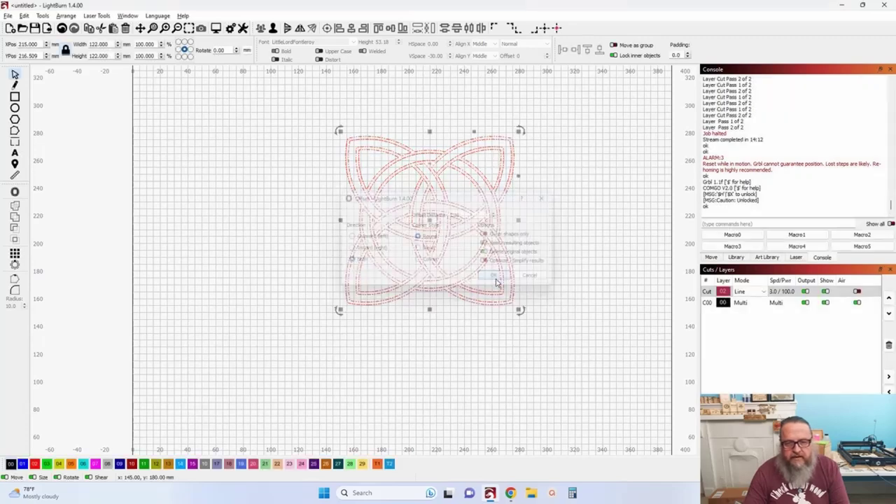
- Assign the offset knot to layer 00 and move it off the work area near the other knots, centred at about X 490, Y 440
left_click(9, 464)
scroll(133, 406, "down", 3)
scroll(190, 385, "up", 1)
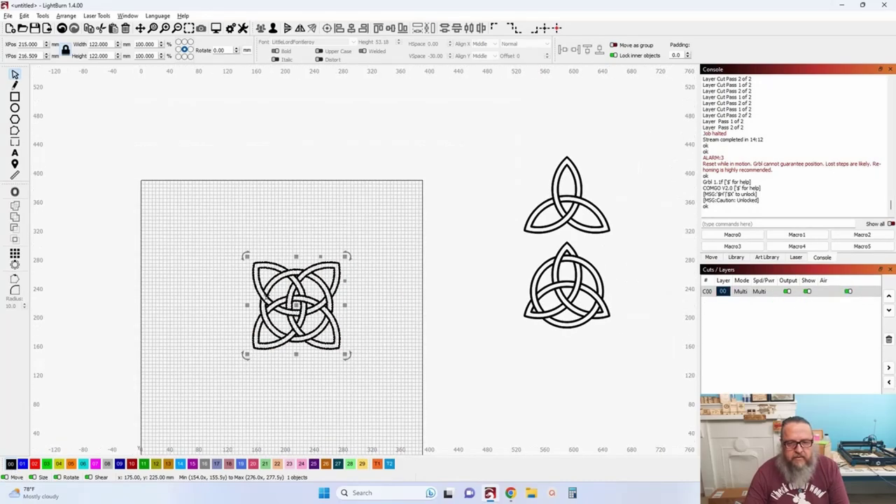
left_click_drag(294, 306, 494, 146)
scroll(494, 145, "down", 1)
left_click_drag(474, 231, 370, 285)
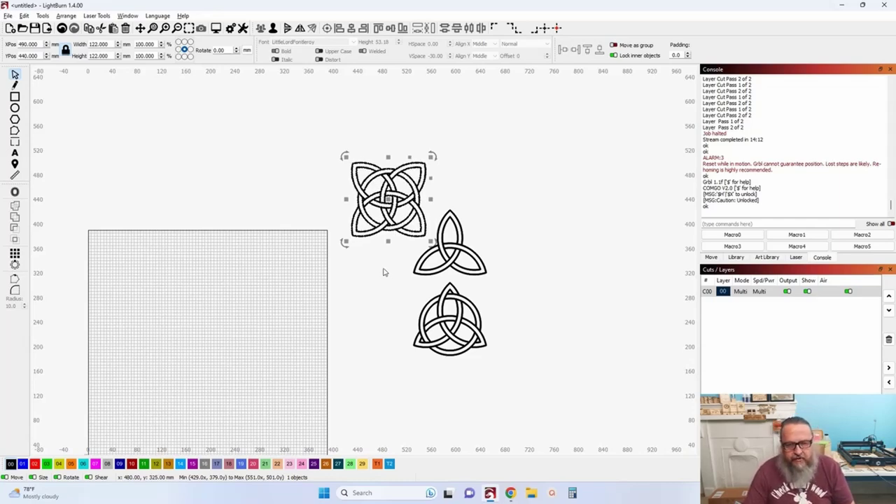
left_click_drag(394, 299, 444, 281)
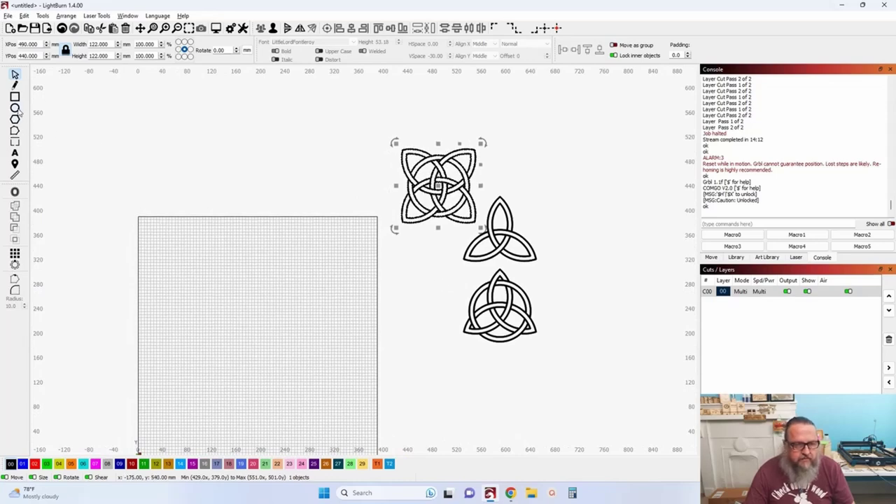
- Draw a circle centred at about X 190, Y 215, set its diameter to 100 mm and assign it to layer 02
key("e")
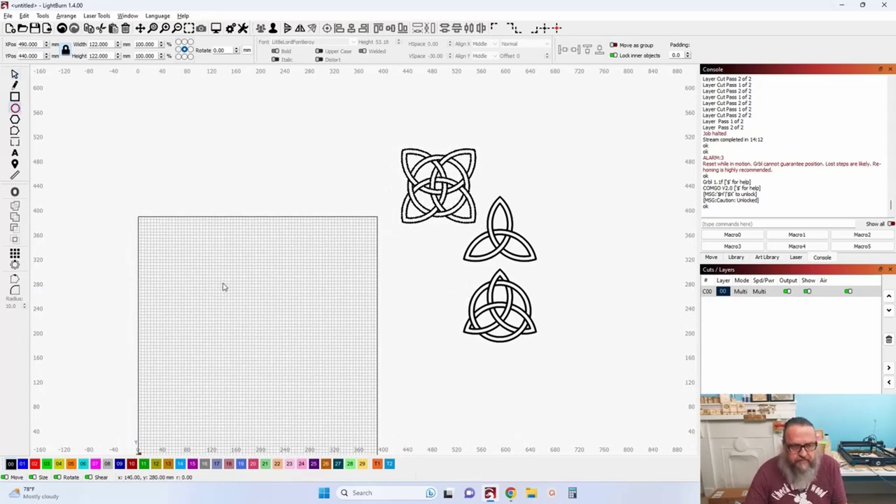
left_click_drag(232, 280, 344, 274)
left_click(14, 74)
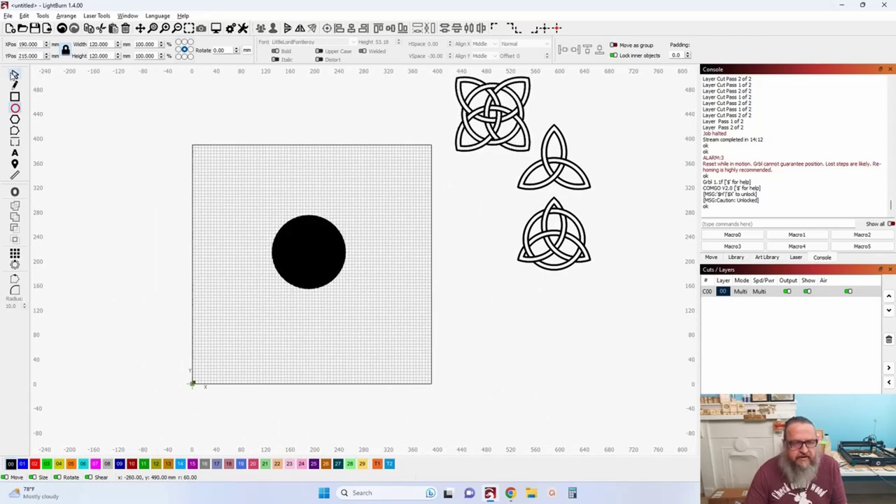
double_click(105, 44)
type("100")
key("Tab")
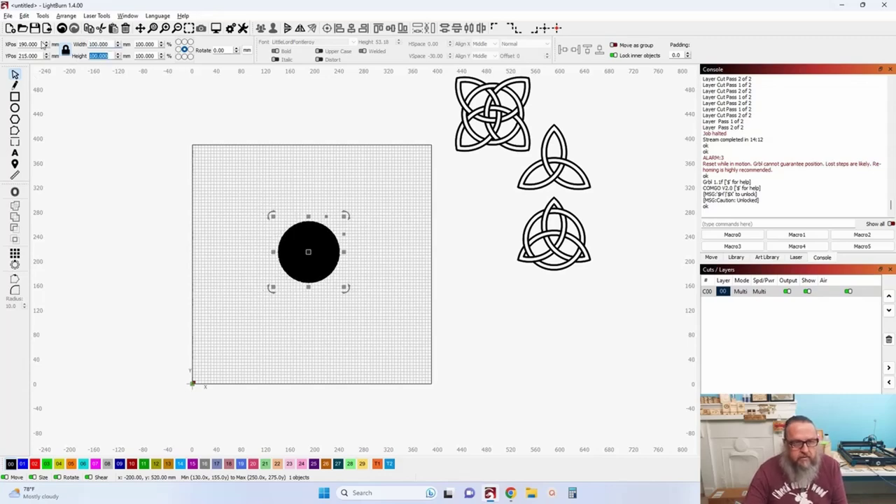
left_click(35, 464)
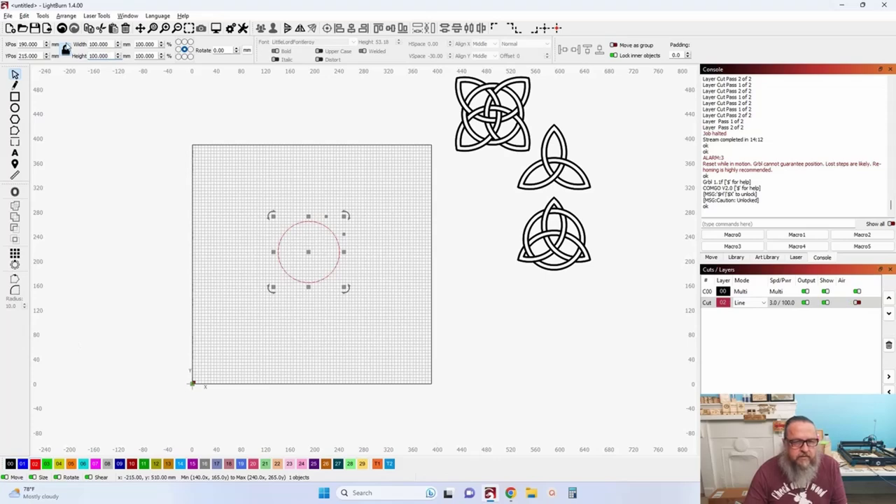
- Duplicate the 100 mm circle in place and set the copy's diameter to 85 mm
left_click_drag(206, 192, 130, 160)
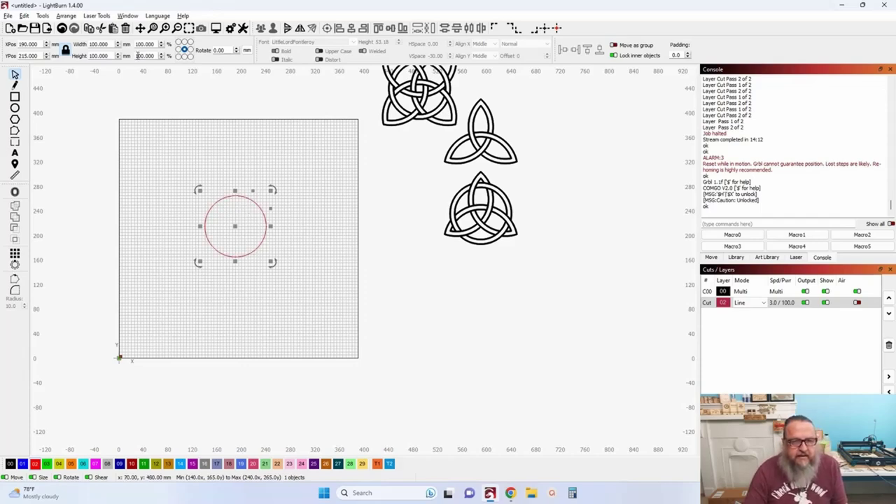
left_click_drag(111, 46, 91, 47)
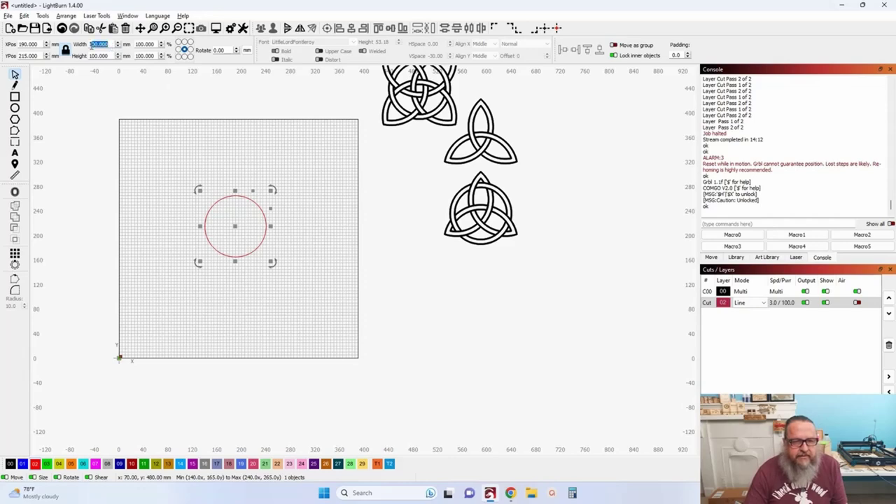
type("85")
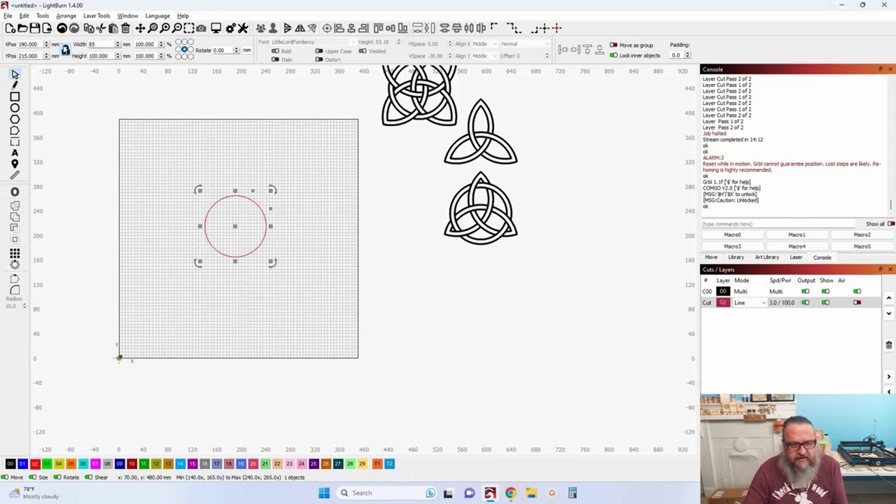
key("Return")
left_click_drag(187, 196, 244, 216)
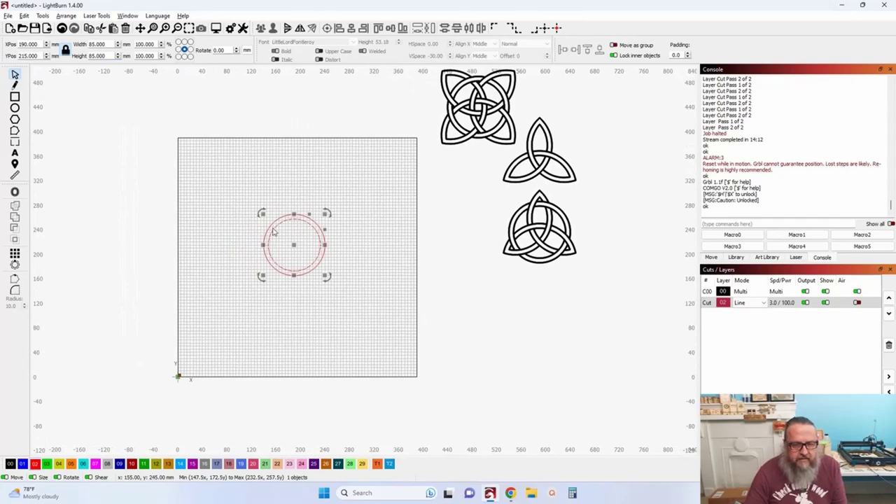
- Duplicate the 100 mm circle in place and set the copy's width and height to 120 mm
key("ctrl+z")
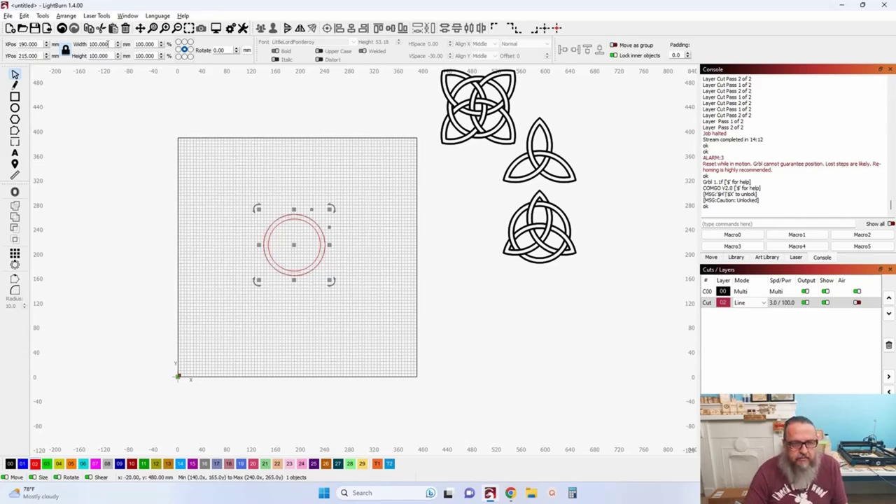
double_click(102, 44)
type("120")
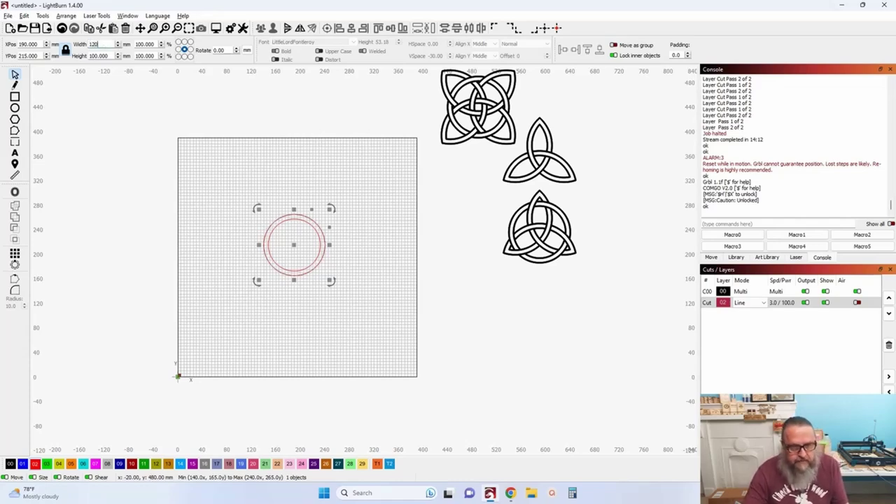
key("Tab")
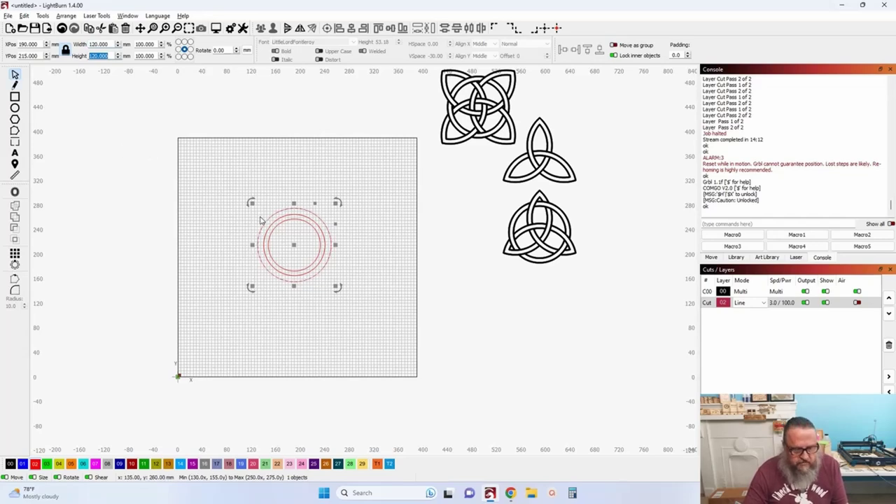
- Add another concentric copy of the circle and set its diameter to 105 mm
key("Return")
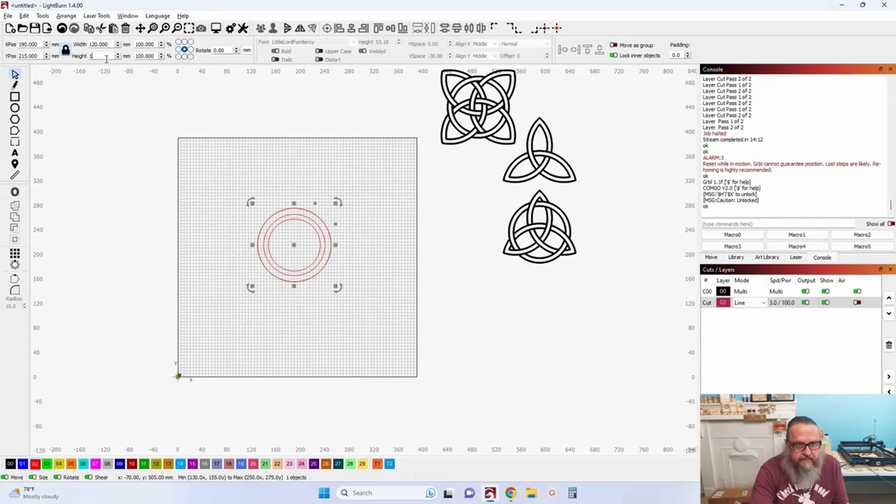
key("Tab")
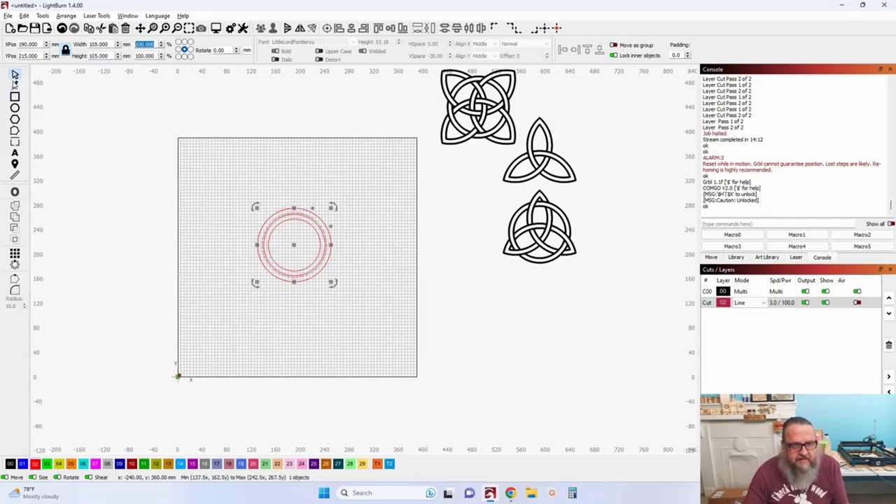
left_click(240, 170)
- Group the two outer circles, 120 mm and 105 mm, into one ring
scroll(320, 278, "up", 5)
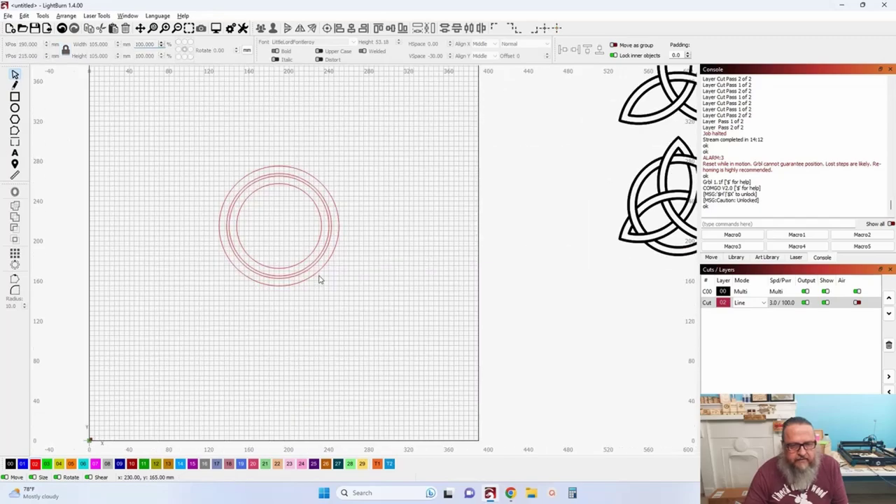
scroll(362, 274, "up", 3)
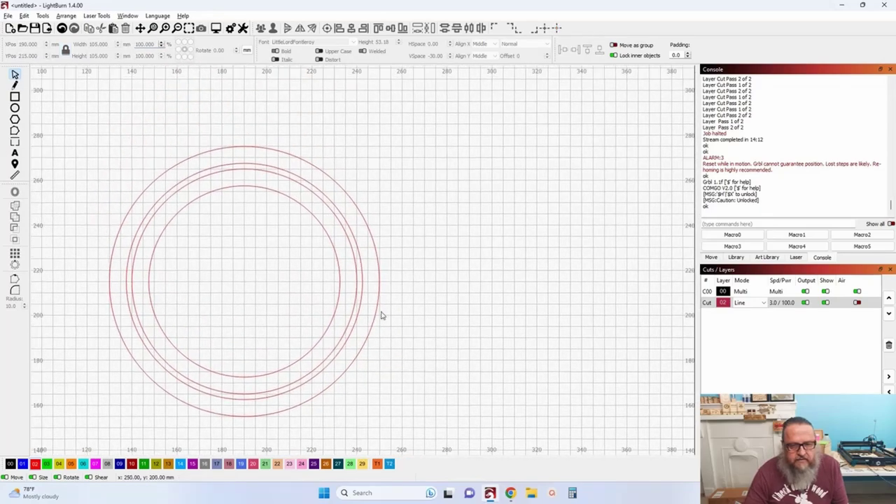
left_click_drag(384, 294, 362, 288)
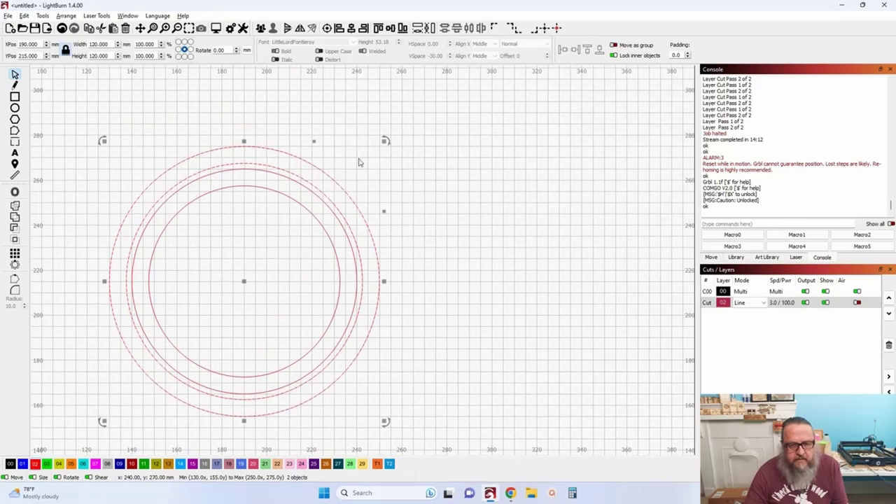
left_click(424, 164)
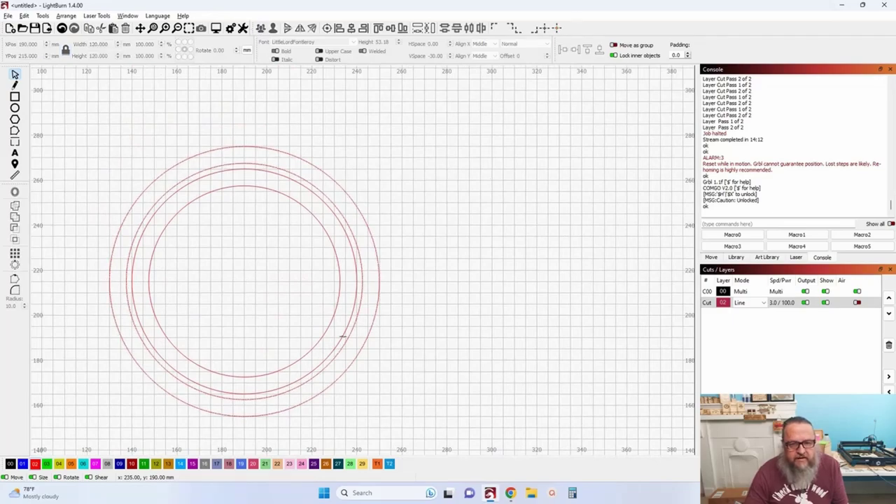
- Group the two inner circles, 100 mm and 85 mm, into one ring
scroll(346, 327, "up", 5)
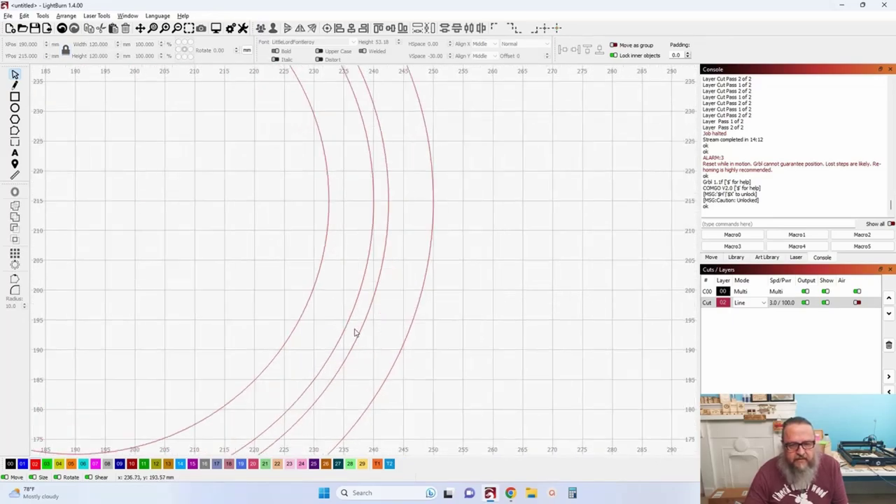
left_click_drag(355, 329, 306, 294)
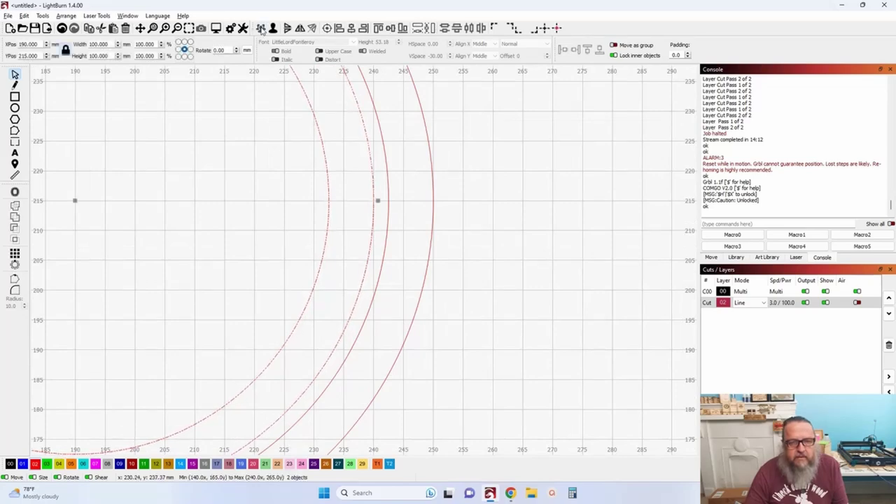
scroll(200, 160, "down", 5)
left_click(451, 188)
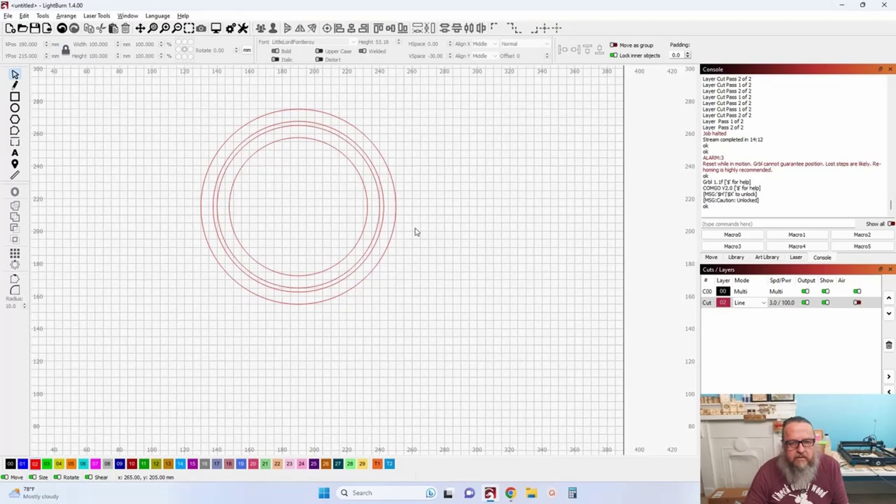
- Nudge the larger ring straight down until its centre is at about Y 171, overlapping the smaller ring
left_click(390, 237)
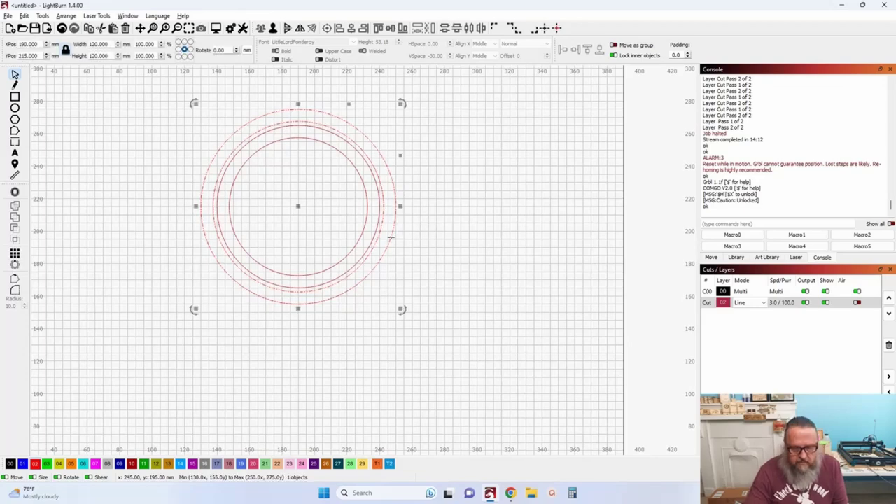
key("Down")
key("Down")
key("Down")
key("Down")
key("Down")
key("Down")
key("Down")
key("Down")
key("Down")
key("Down")
key("Down")
key("Down")
key("Down")
key("Down")
key("Down")
key("Down")
key("Down")
key("Down")
key("Down")
key("Down")
key("Down")
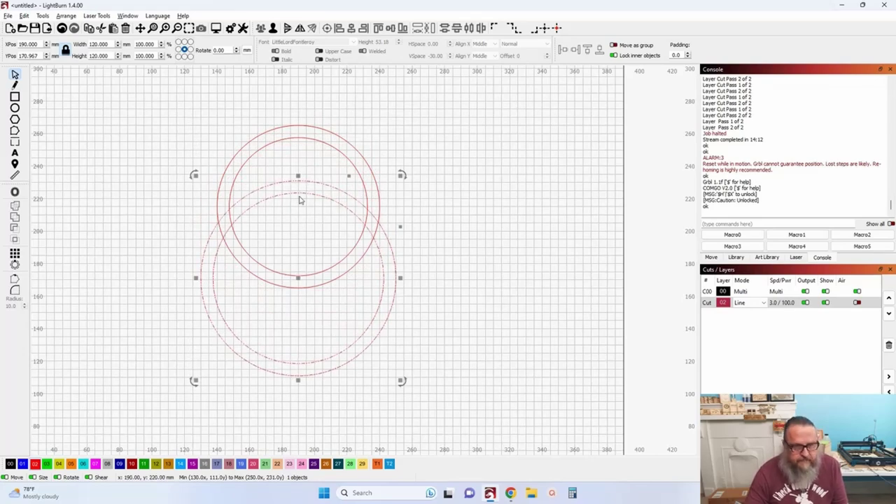
- Make a circular array of the larger ring around the smaller ring's centre with three copies at 120-degree steps over 360 degrees
left_click(293, 144, "shift")
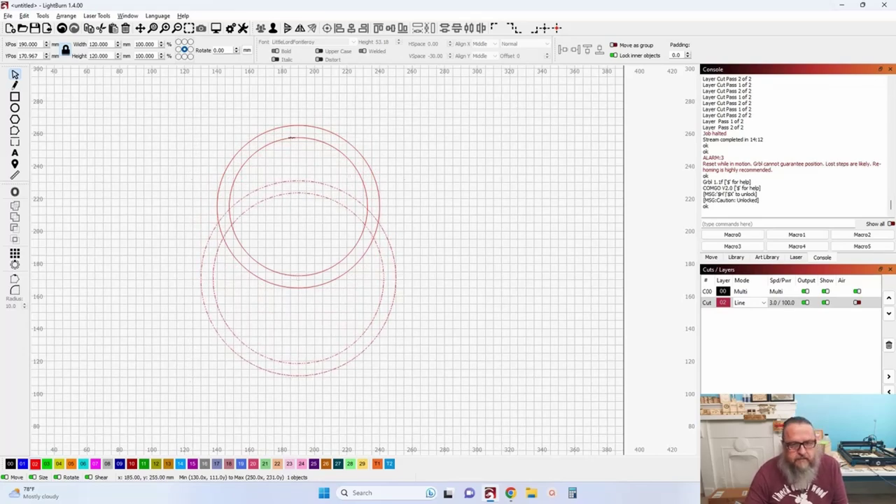
left_click(15, 265)
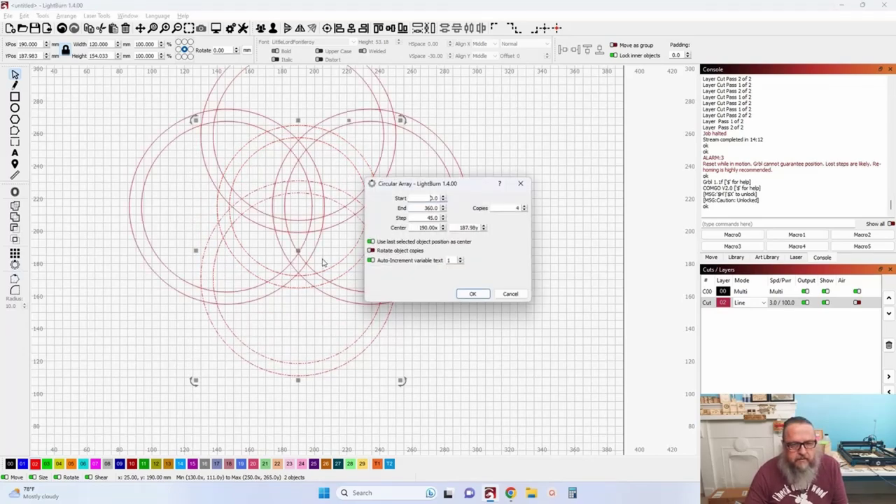
left_click(524, 211)
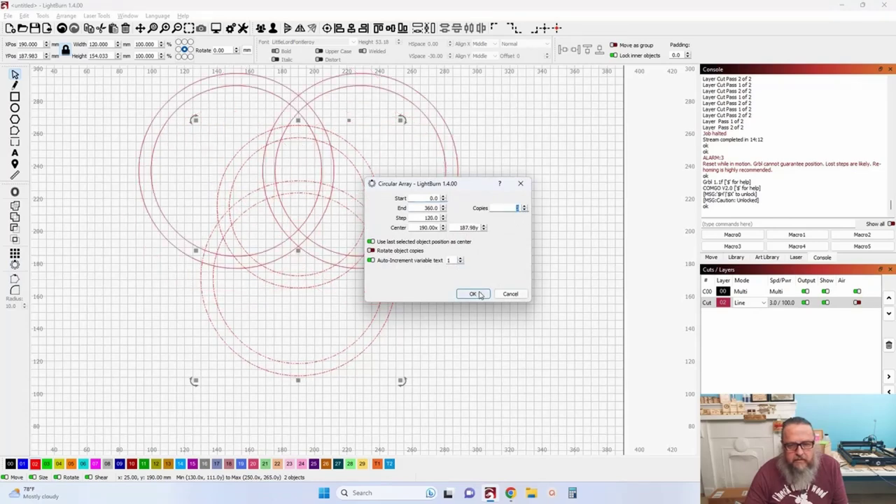
left_click(480, 297)
- Select all four overlapping rings and ungroup them into separate circles
scroll(509, 301, "down", 3)
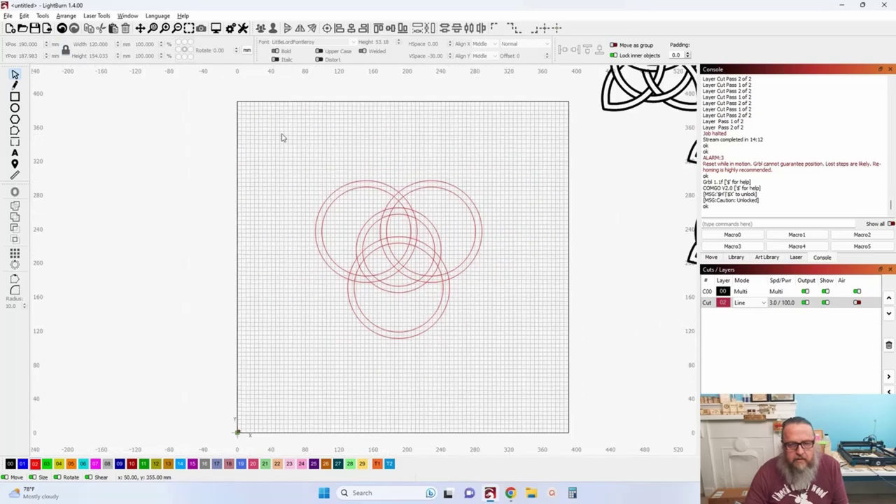
left_click_drag(280, 129, 531, 362)
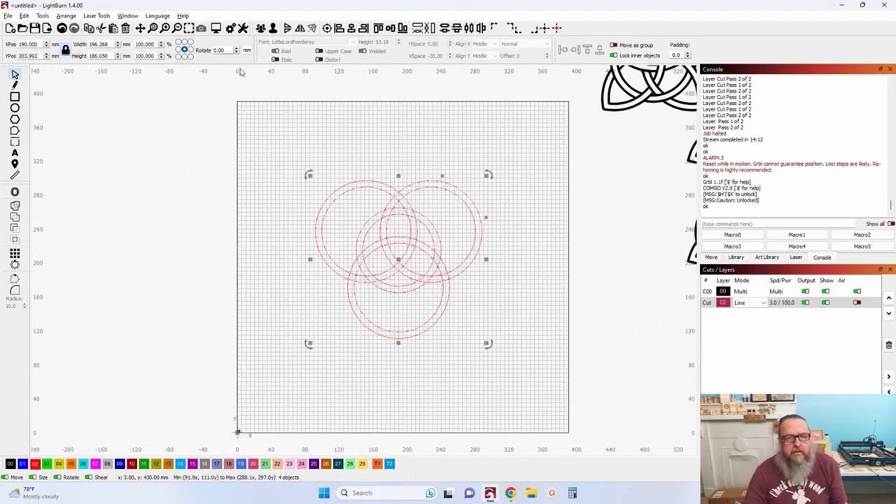
left_click(273, 28)
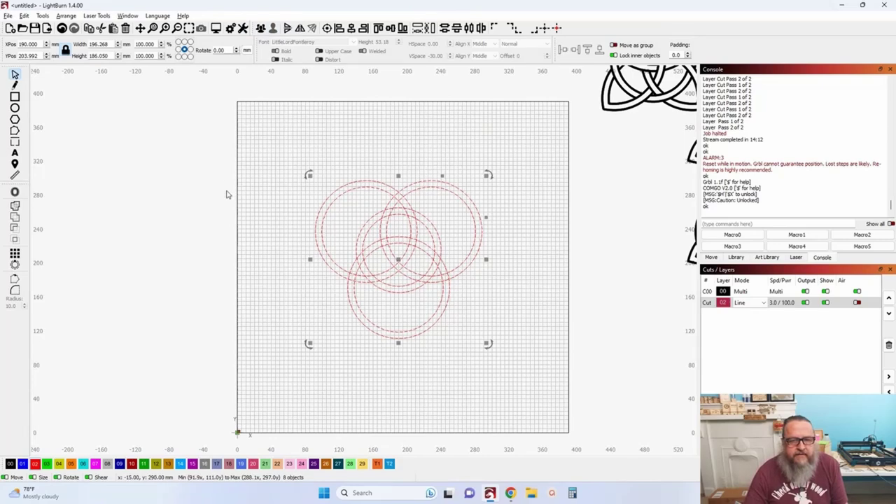
- Select all eight circles, convert them to paths and show their nodes for editing
left_click(14, 131)
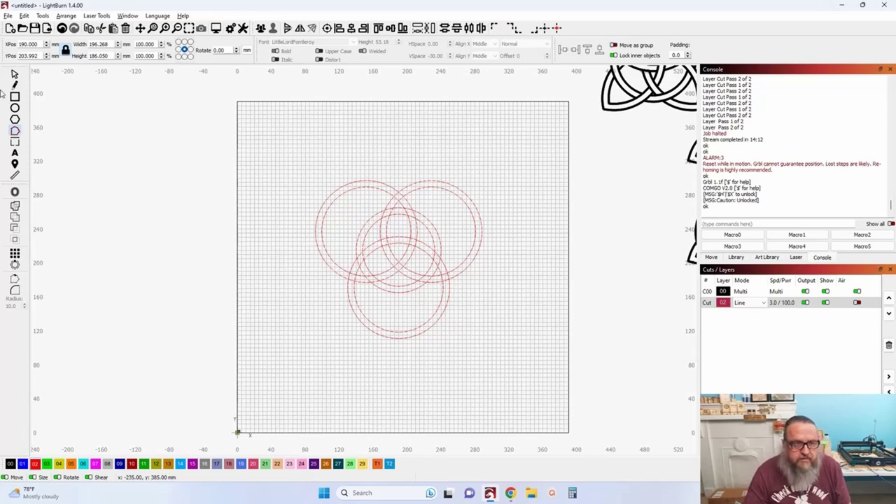
left_click(15, 74)
key("ctrl+a")
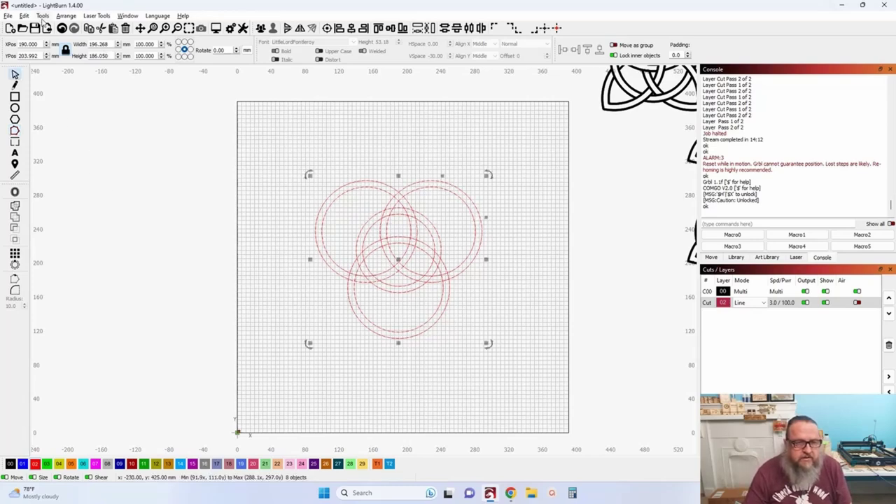
left_click(25, 15)
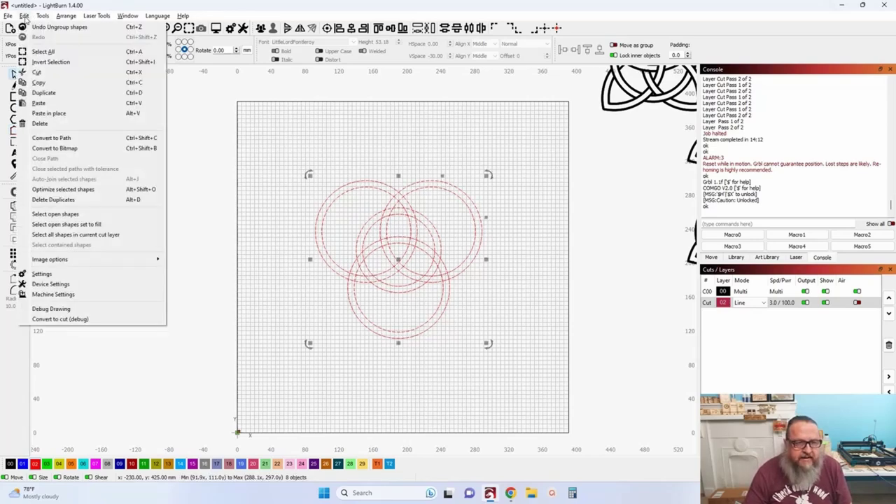
left_click(77, 138)
left_click(14, 131)
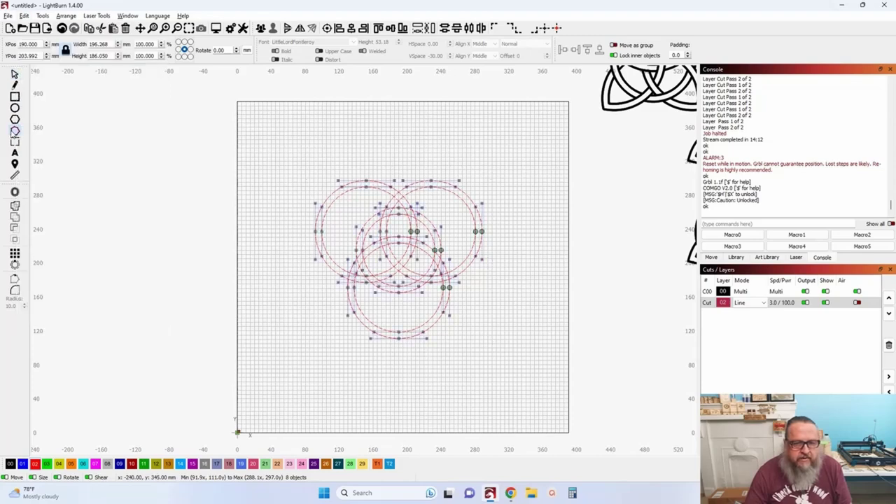
- Delete the outermost arcs of the three larger rings, leaving a three-pointed knot around the central ring
left_click_drag(303, 232, 201, 213)
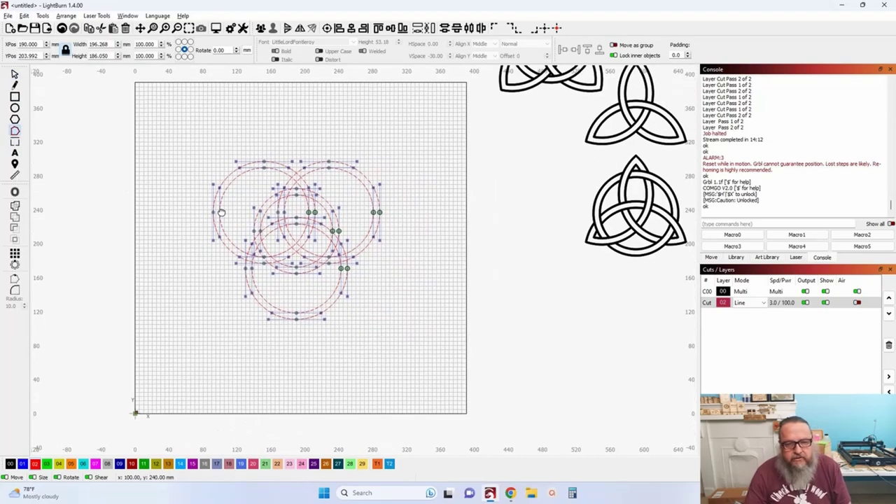
scroll(182, 199, "up", 3)
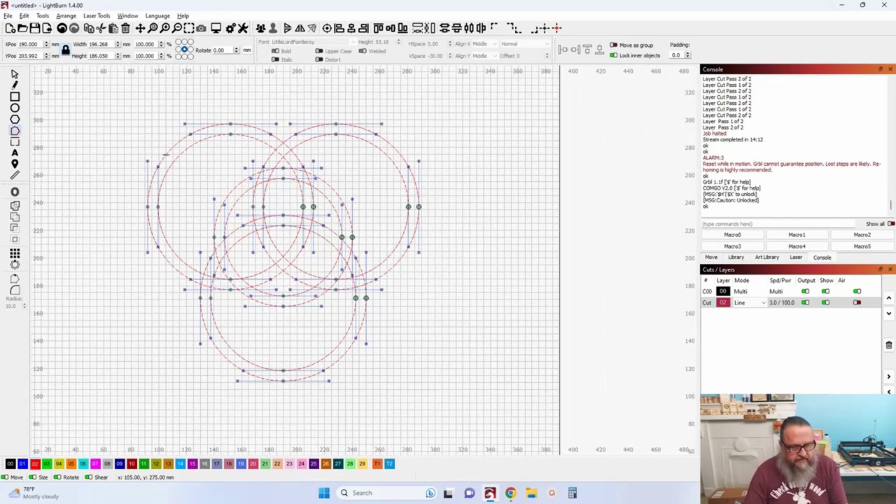
key("d")
key("d")
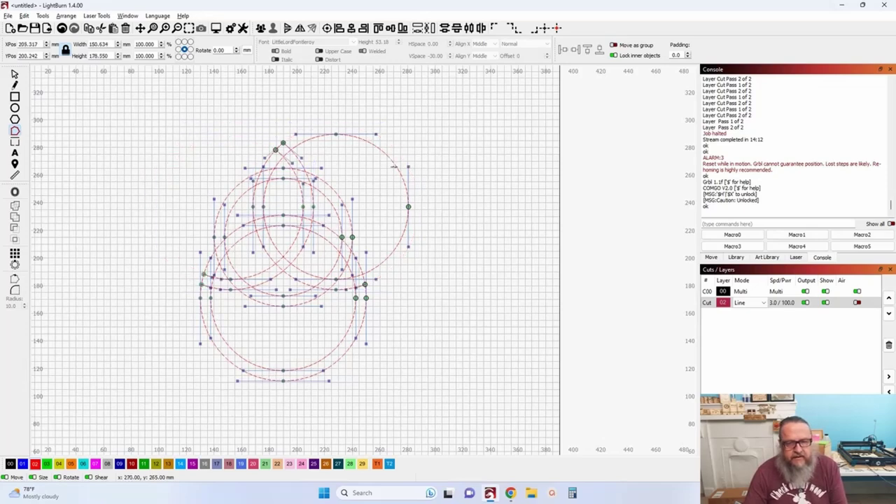
key("d")
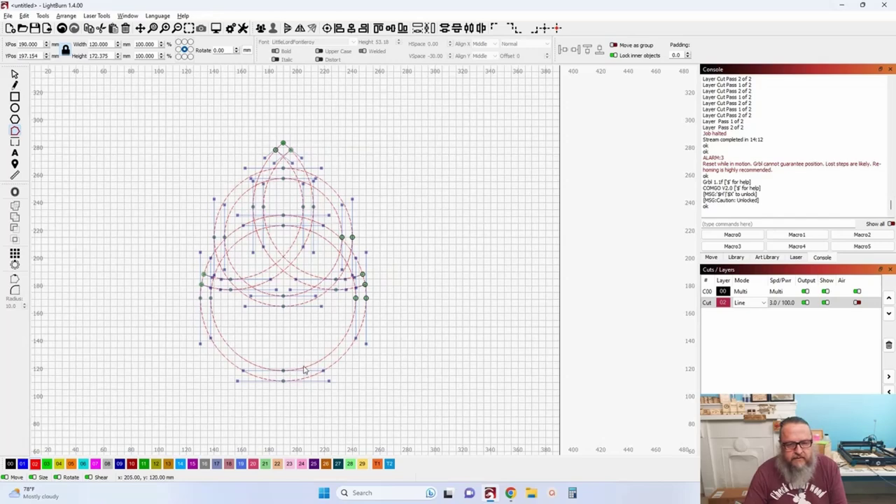
key("d")
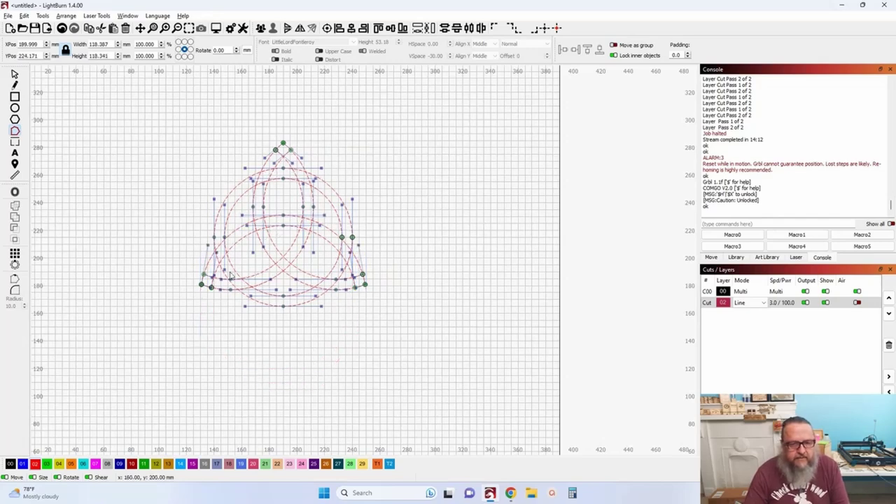
- Trim the overhanging inner line ends at the knot's two lower corners and at its top point
scroll(191, 305, "up", 3)
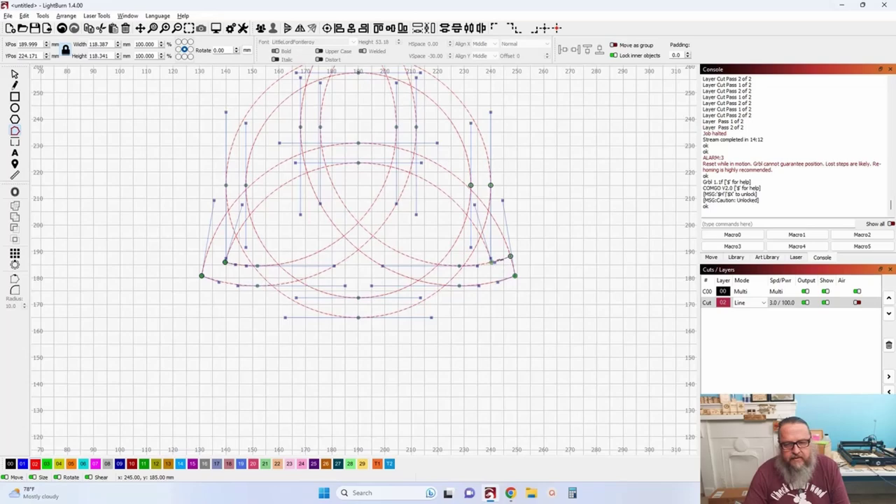
scroll(412, 197, "up", 3)
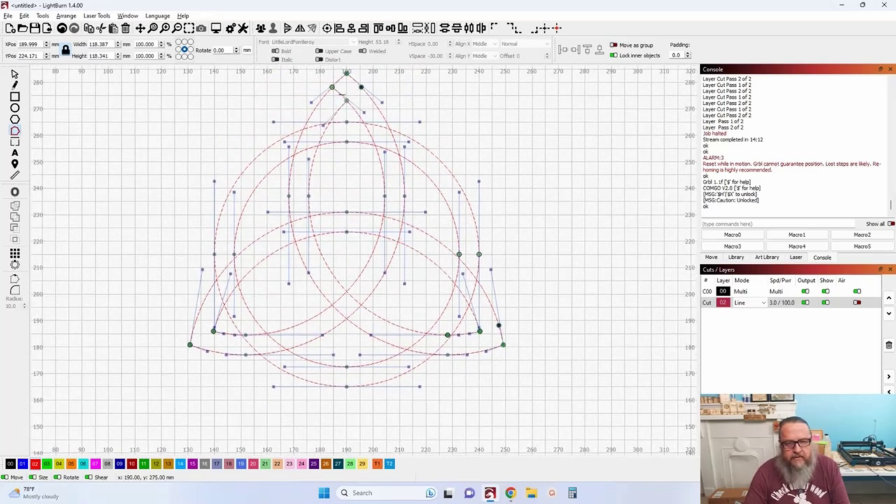
left_click(340, 93)
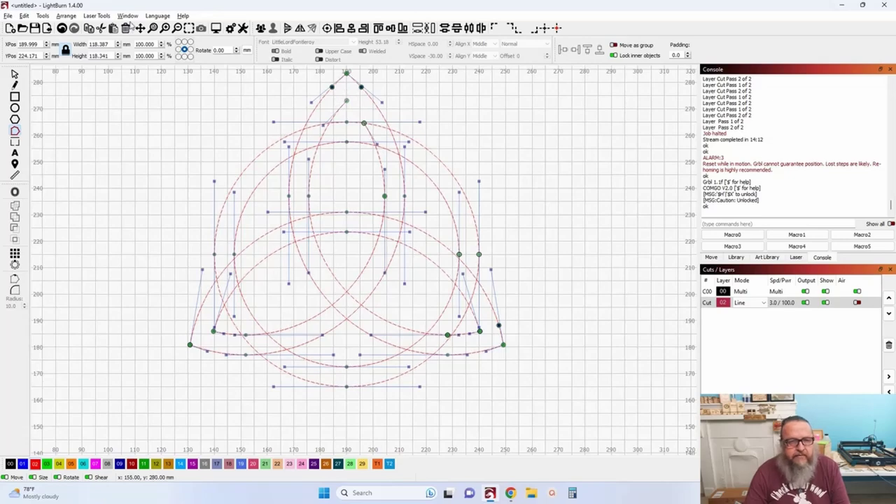
- Reselect all the knot's lines for node editing and trim the inner line's overhang at the top point again
scroll(126, 161, "down", 5)
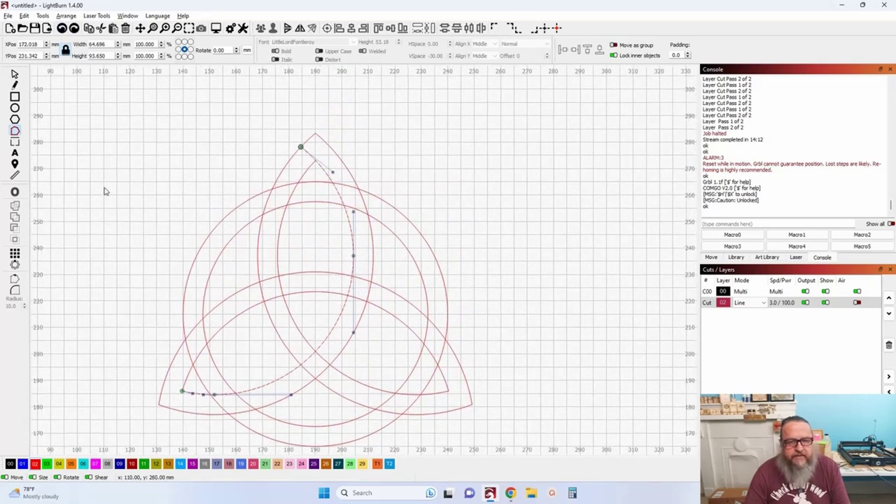
left_click_drag(140, 112, 434, 353)
left_click(15, 73)
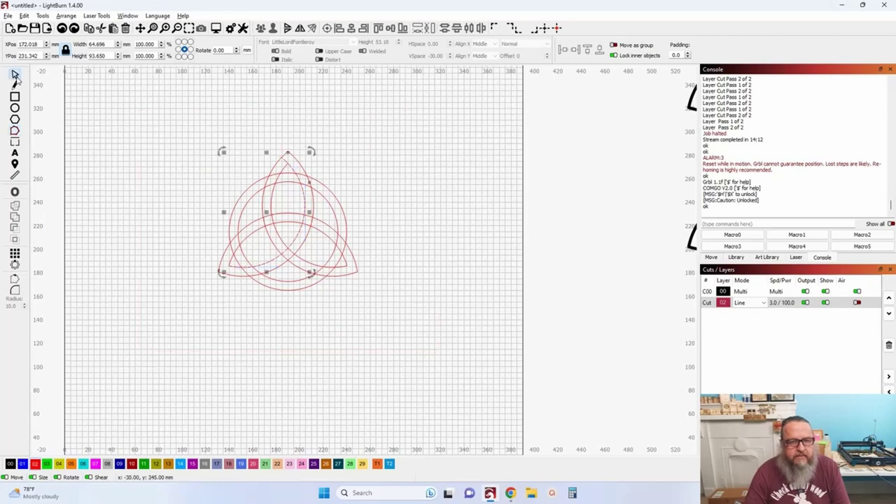
left_click_drag(139, 112, 437, 326)
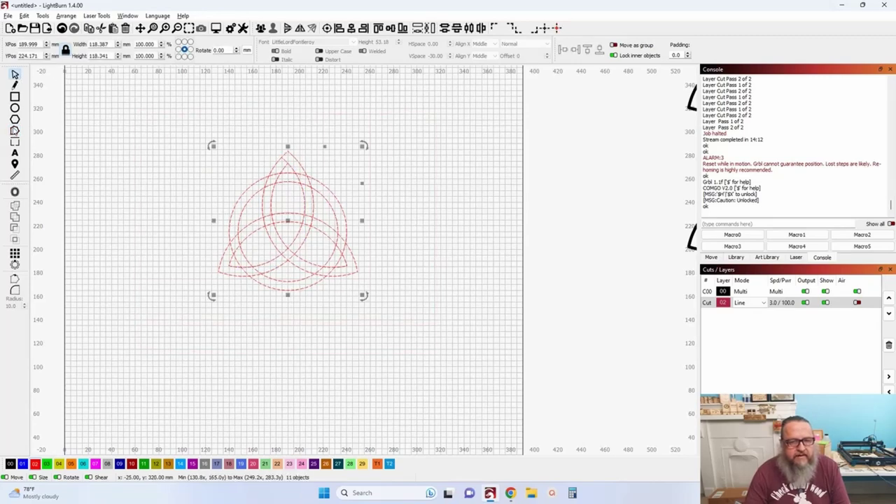
left_click(15, 133)
scroll(236, 196, "up", 4)
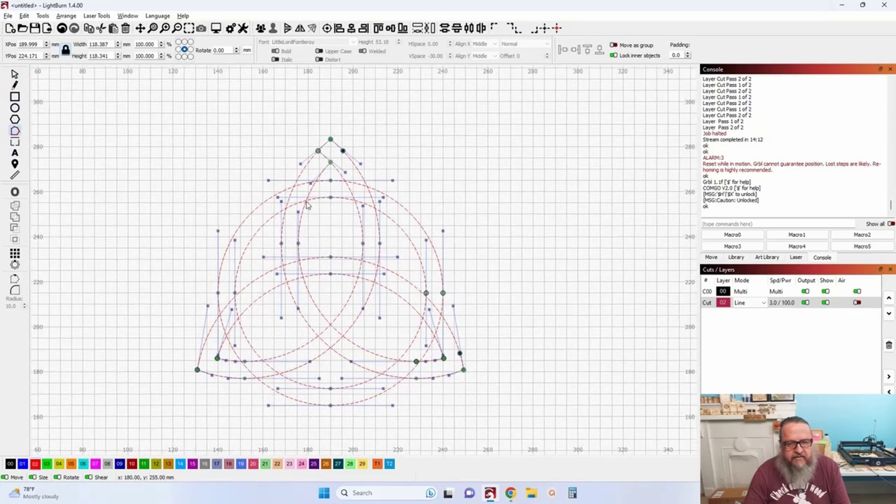
scroll(312, 195, "up", 2)
scroll(400, 173, "up", 7)
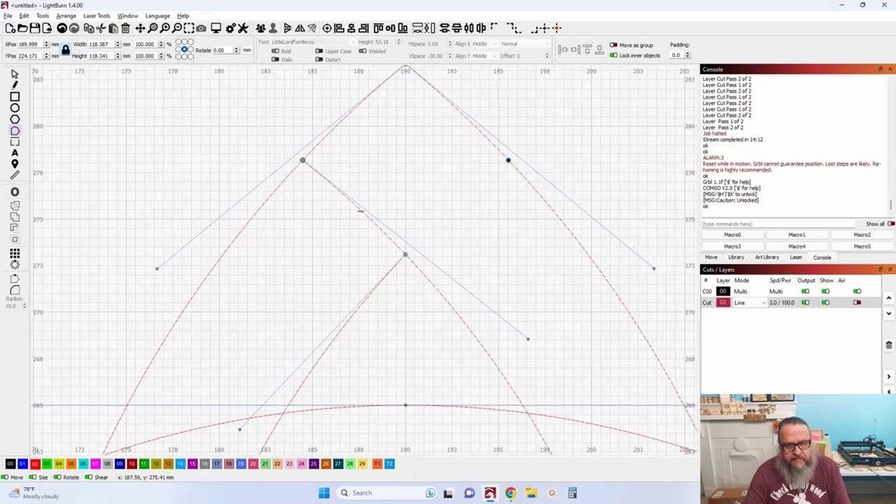
key("t")
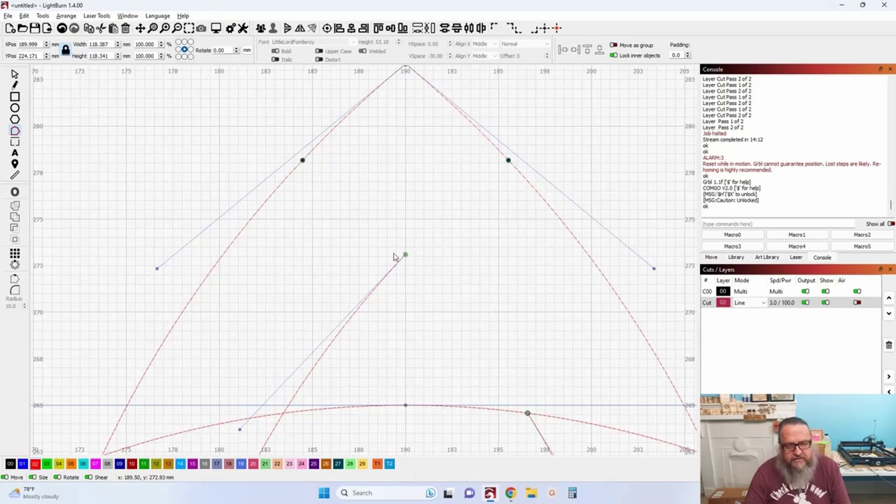
- Trim the line segments hidden at each band crossing so the knot and ring weave over and under, and leave node editing
scroll(432, 271, "down", 2)
left_click_drag(460, 360, 380, 185)
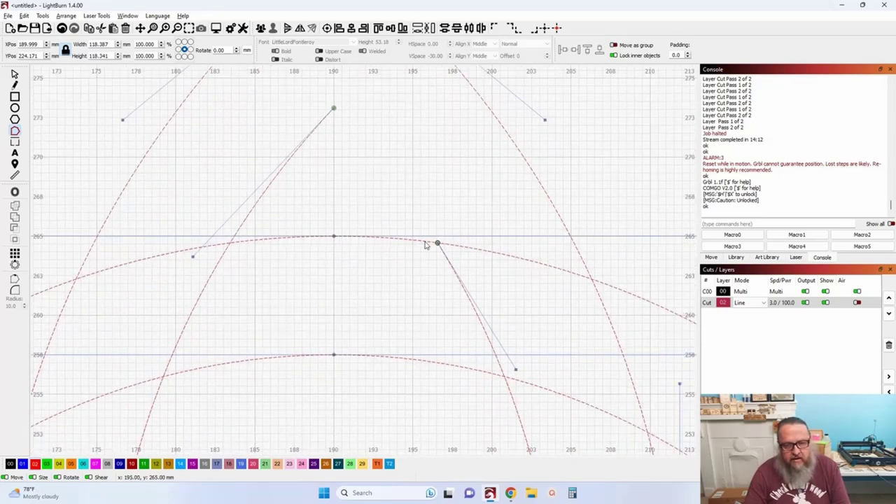
scroll(437, 250, "down", 3)
scroll(413, 272, "down", 5)
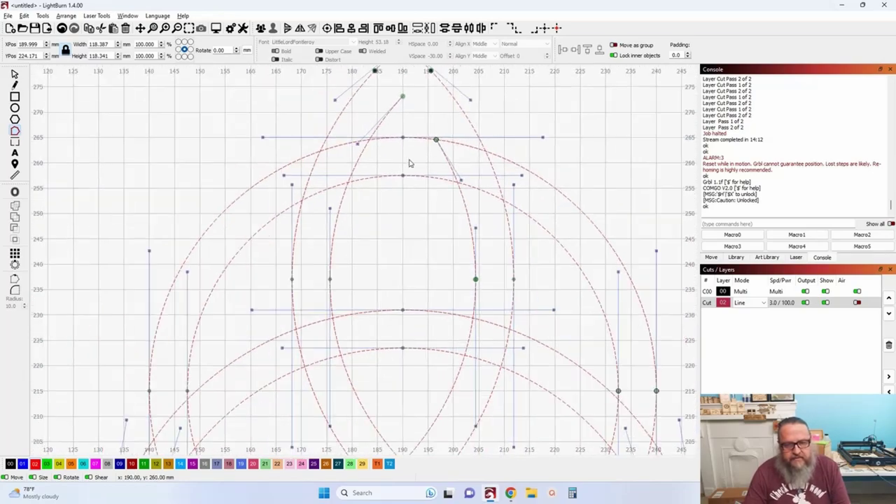
scroll(344, 190, "down", 1)
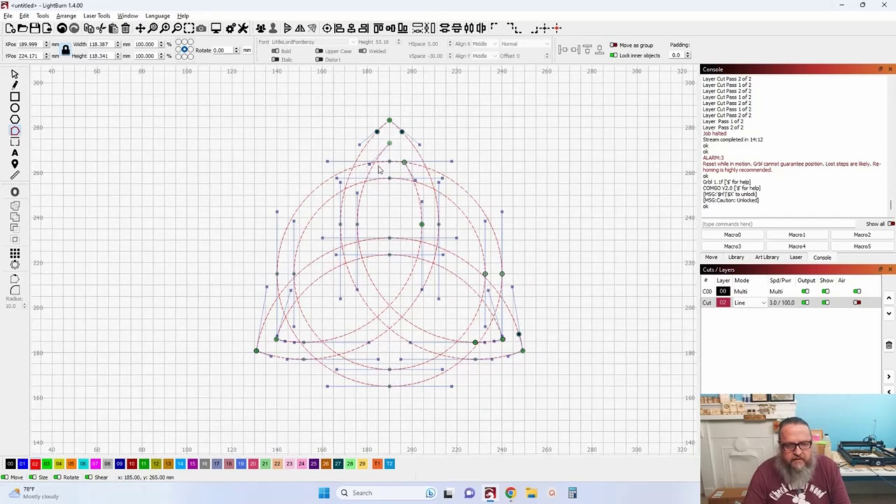
scroll(371, 165, "up", 2)
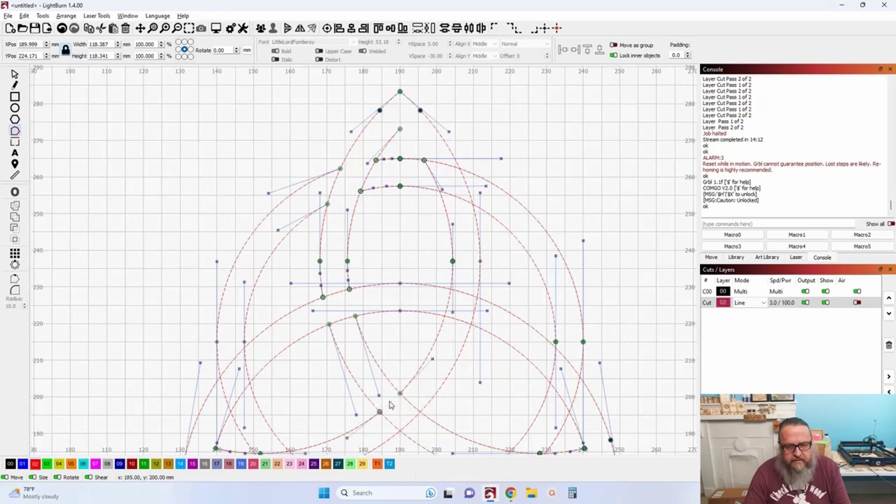
scroll(413, 427, "down", 3)
scroll(420, 413, "right", 2)
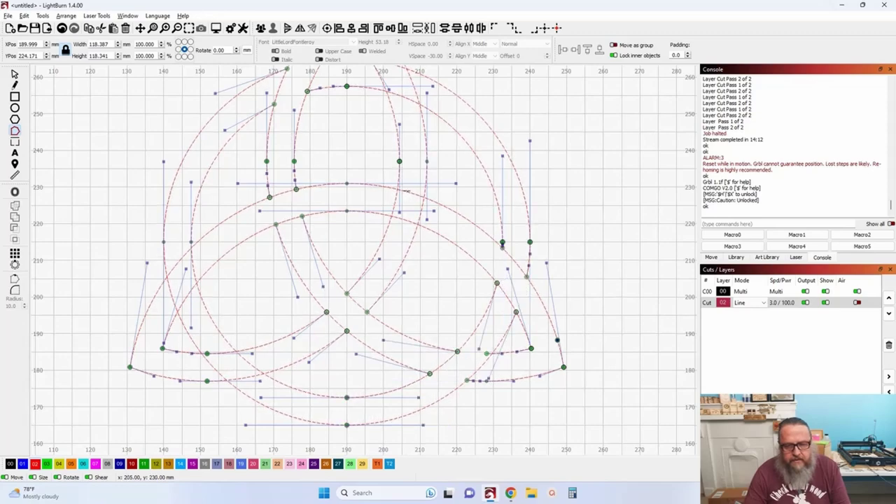
left_click_drag(407, 191, 411, 194)
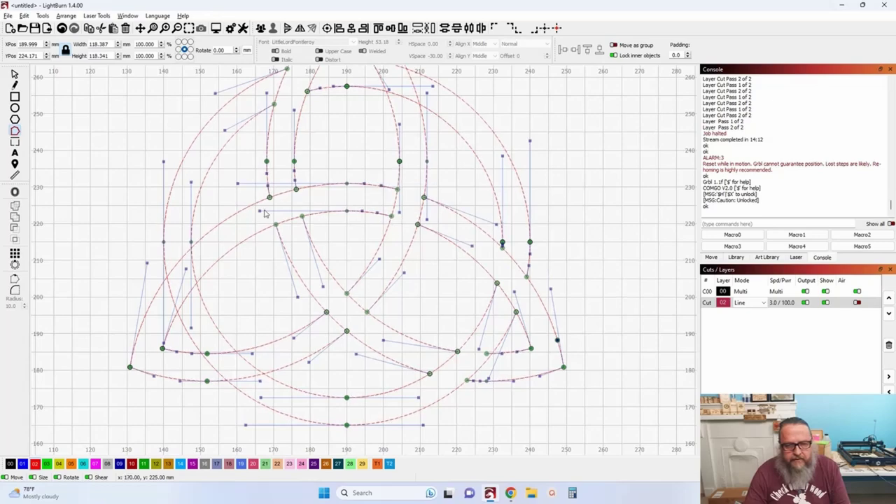
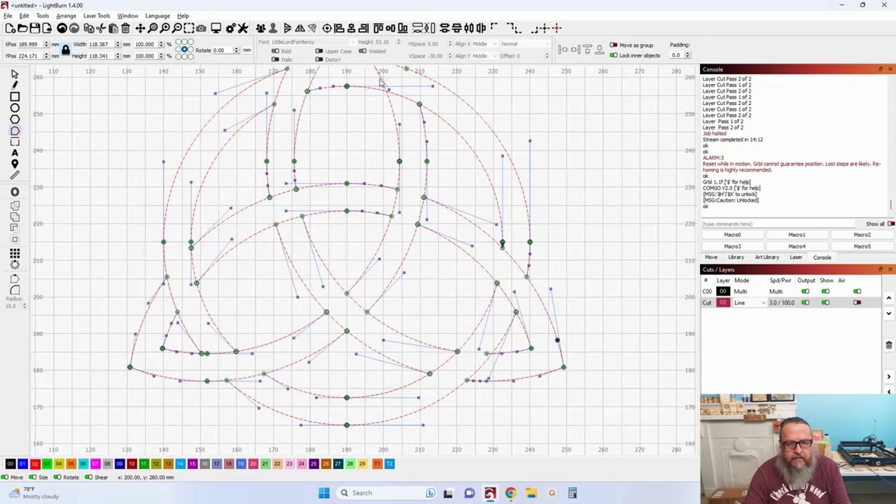
scroll(357, 204, "down", 2)
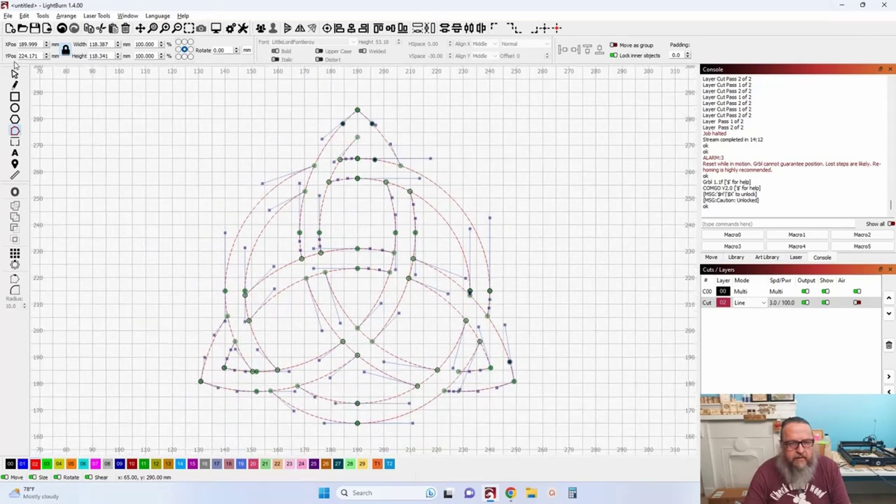
left_click(14, 74)
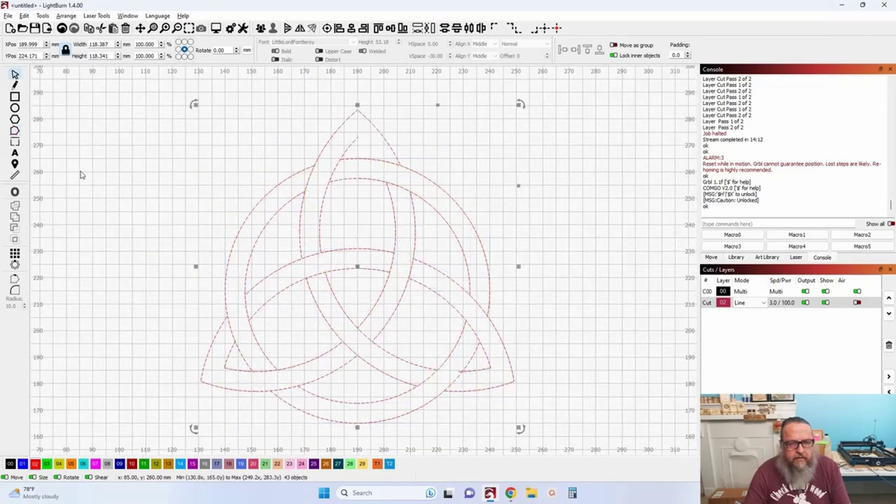
- Draw two straight lines inside the top point, from its outer left edge to the inner corner and on to the ring's outer edge
scroll(59, 166, "down", 1)
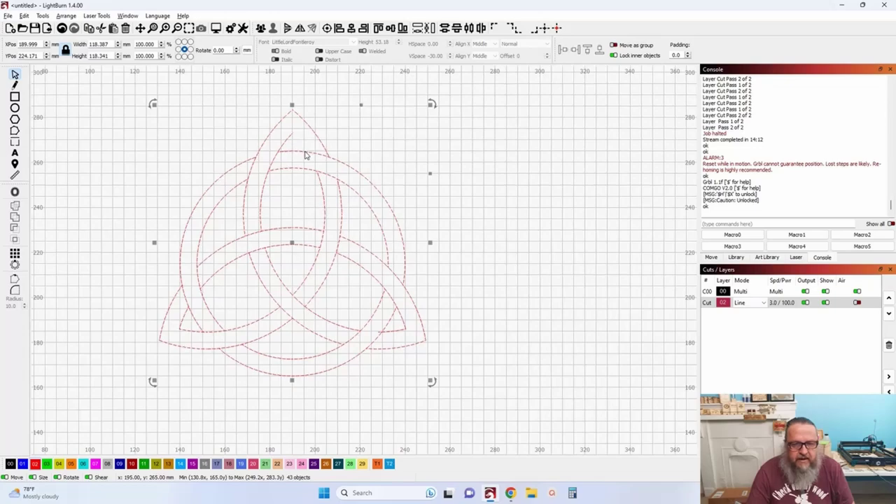
scroll(304, 152, "up", 2)
scroll(274, 107, "up", 3)
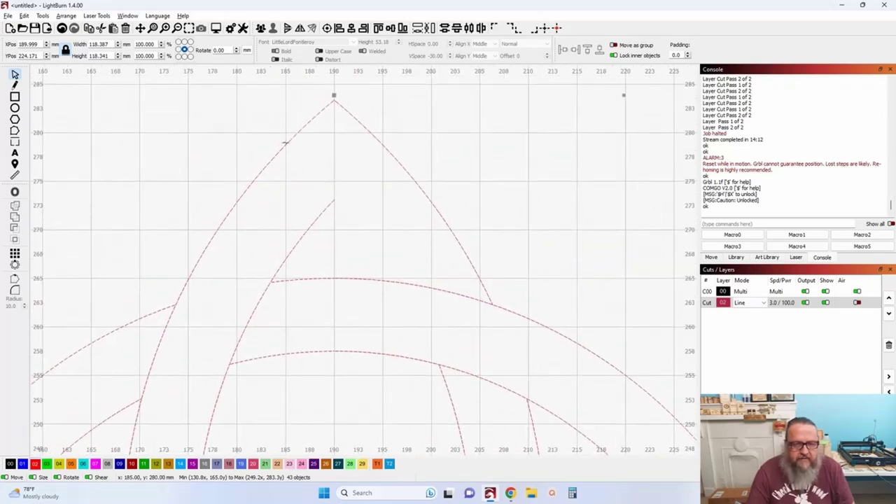
left_click(14, 85)
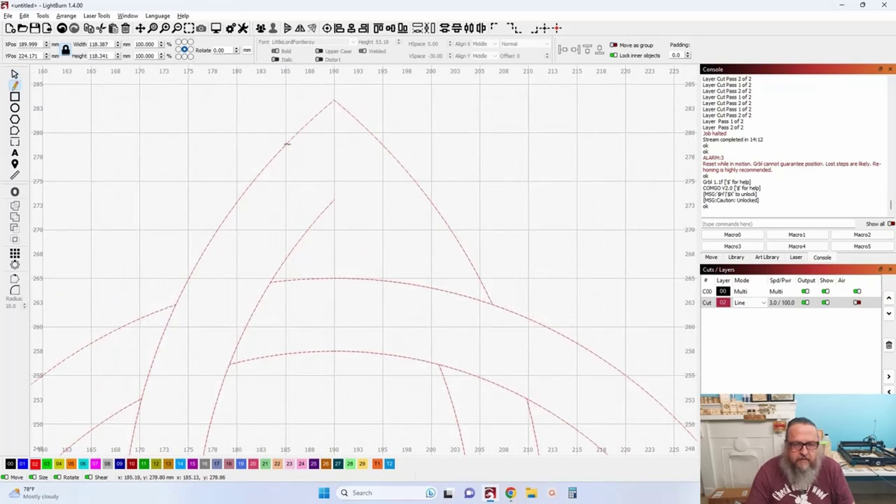
left_click(286, 143)
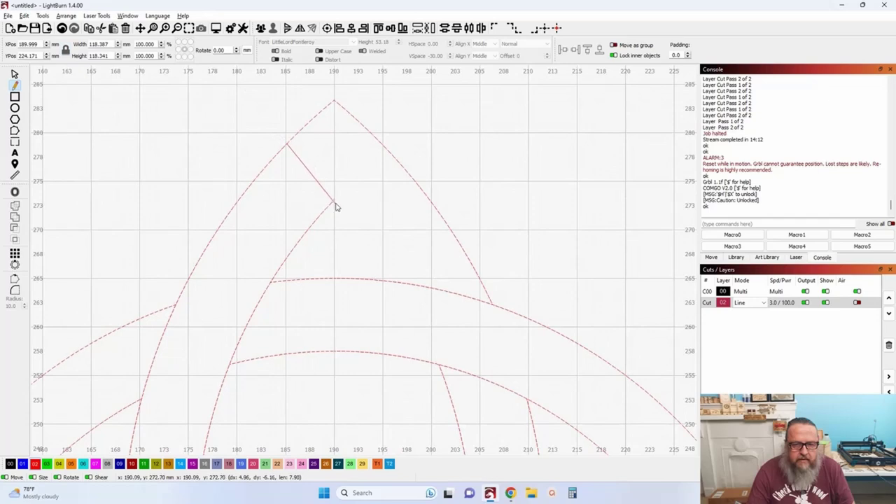
left_click(334, 201)
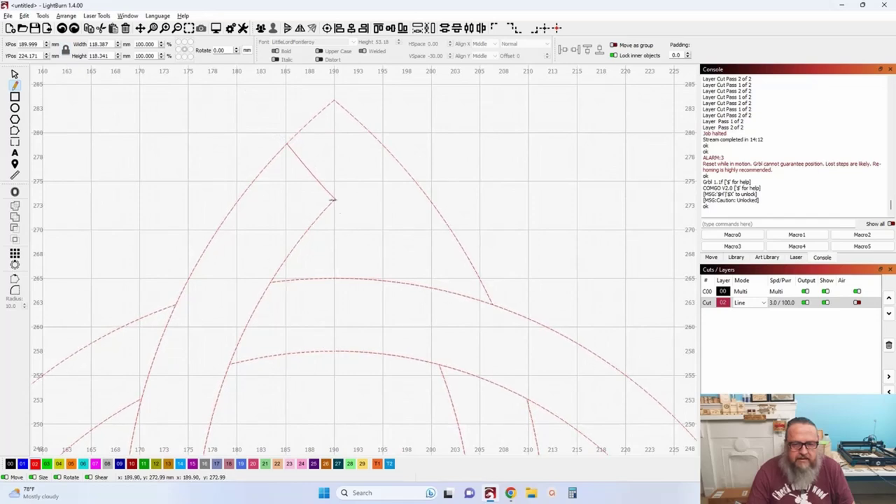
left_click(336, 201)
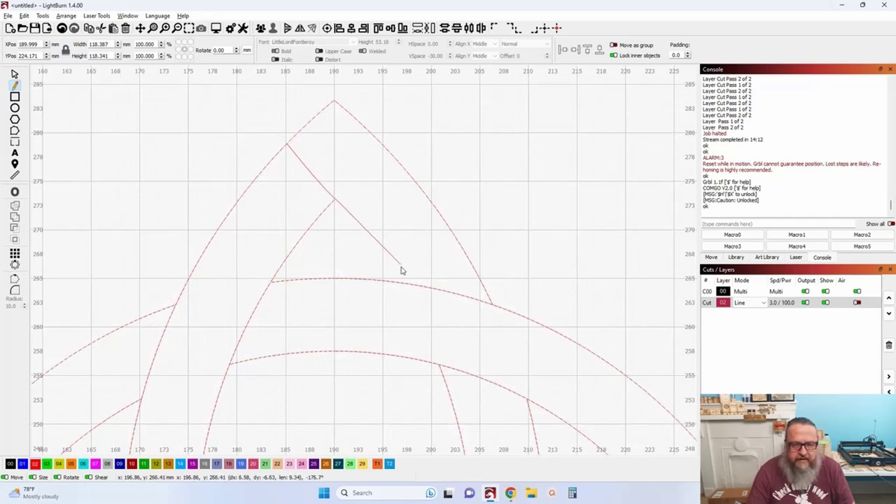
left_click(413, 287)
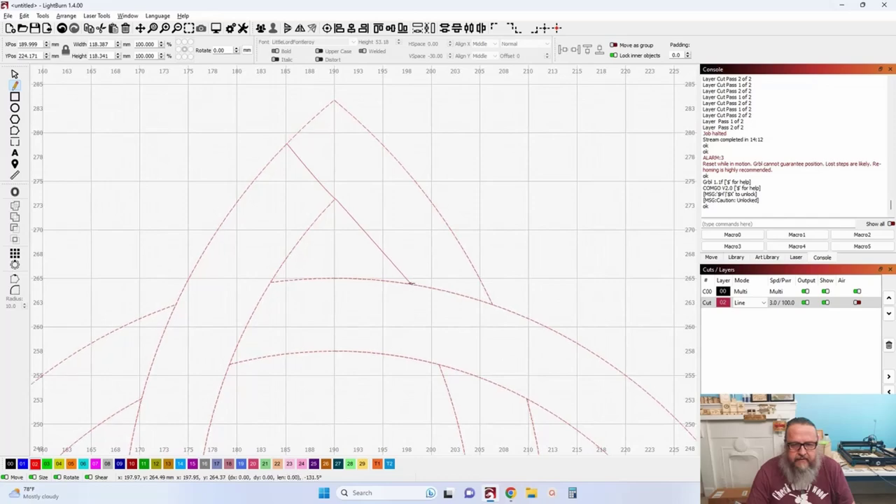
scroll(476, 287, "down", 3)
scroll(402, 231, "down", 2)
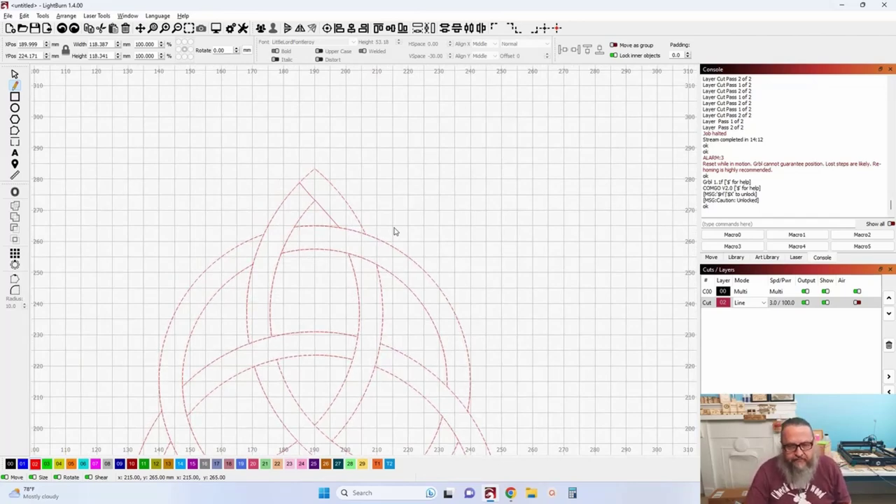
scroll(392, 232, "down", 1)
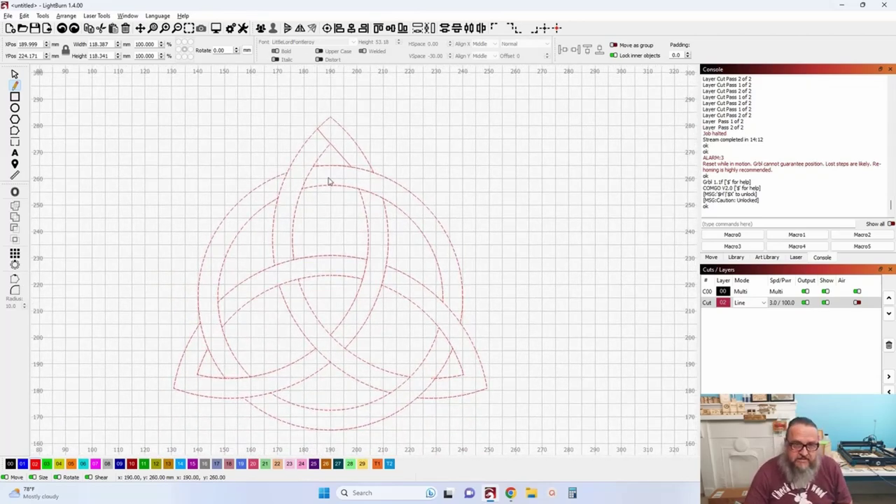
scroll(339, 173, "down", 1)
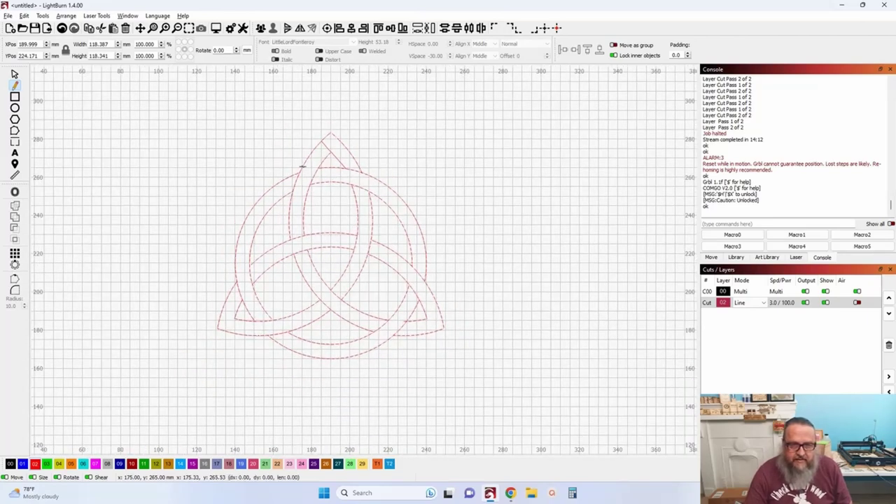
left_click(303, 166)
key("Escape")
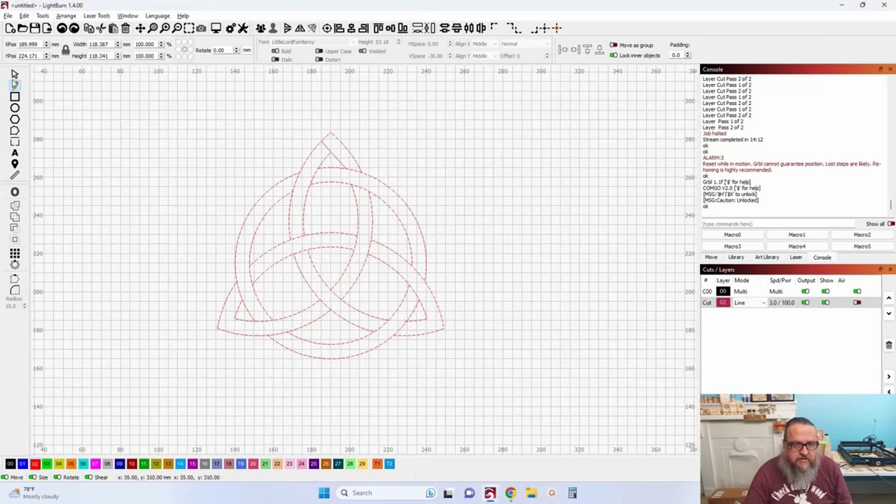
- Select the outer left line segment of the knot's top point and delete it
left_click(15, 74)
left_click(278, 174)
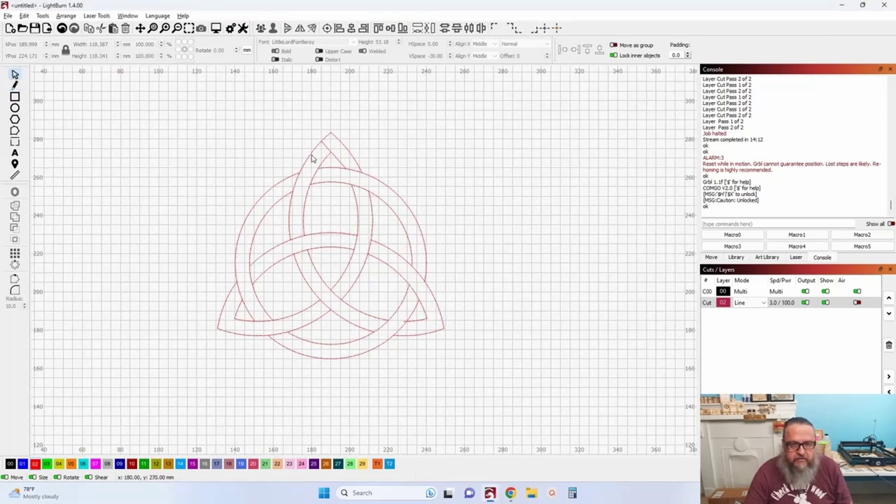
left_click(309, 154)
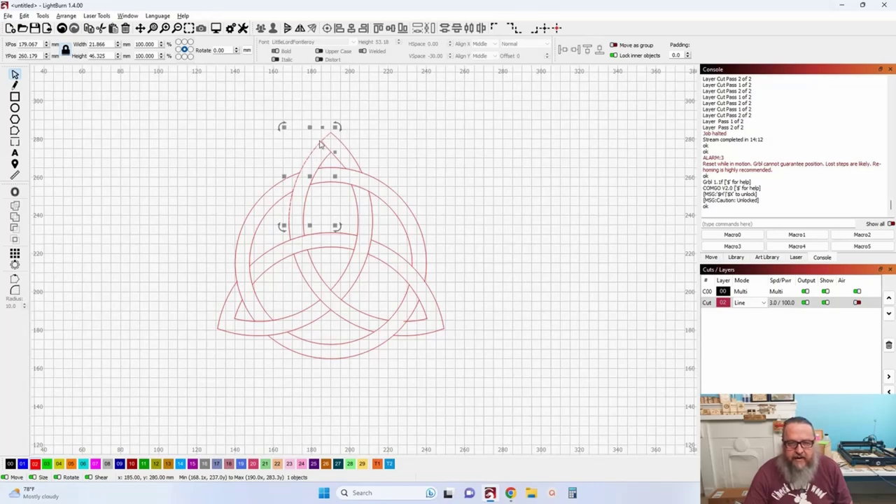
scroll(275, 226, "up", 5)
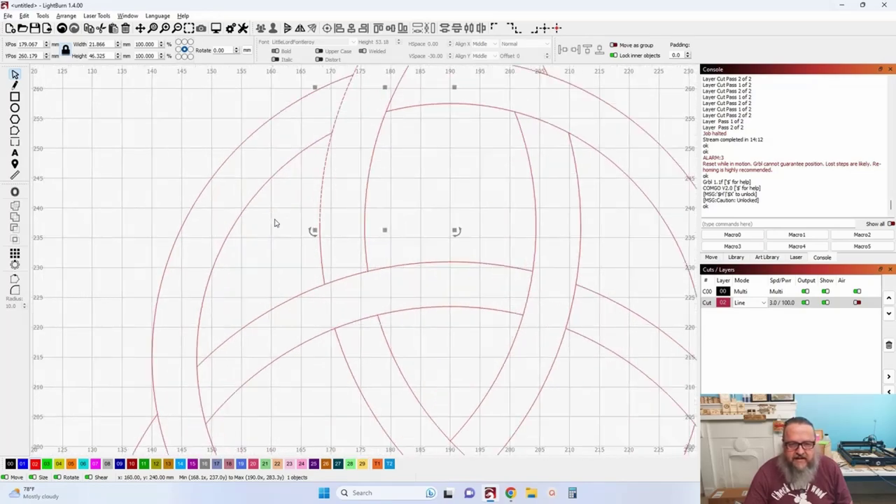
scroll(334, 229, "up", 5)
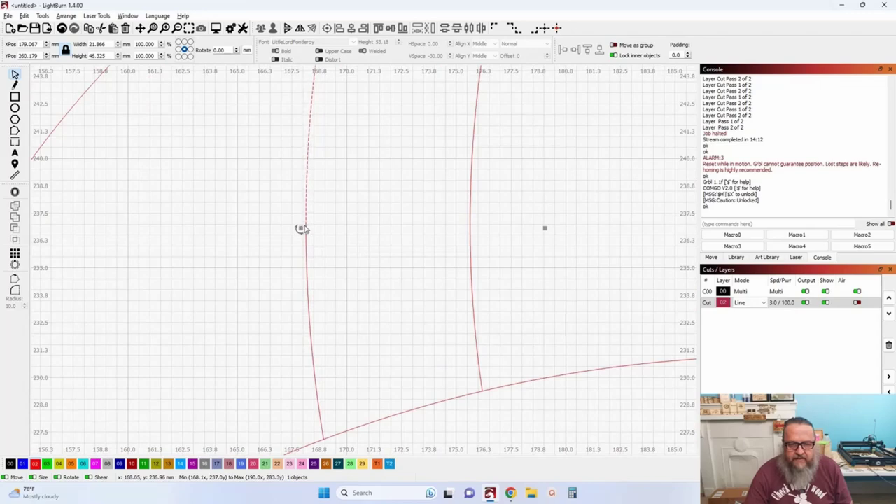
scroll(304, 229, "down", 5)
left_click_drag(405, 168, 377, 256)
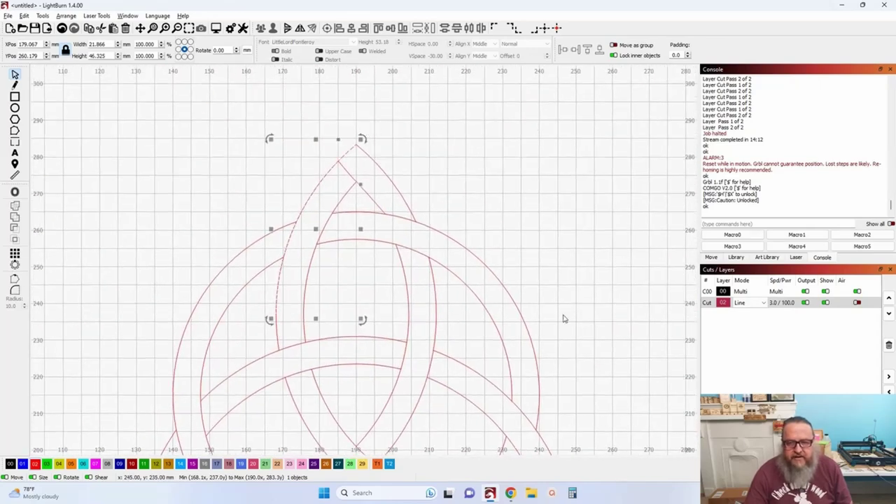
left_click(306, 202)
scroll(303, 213, "down", 5)
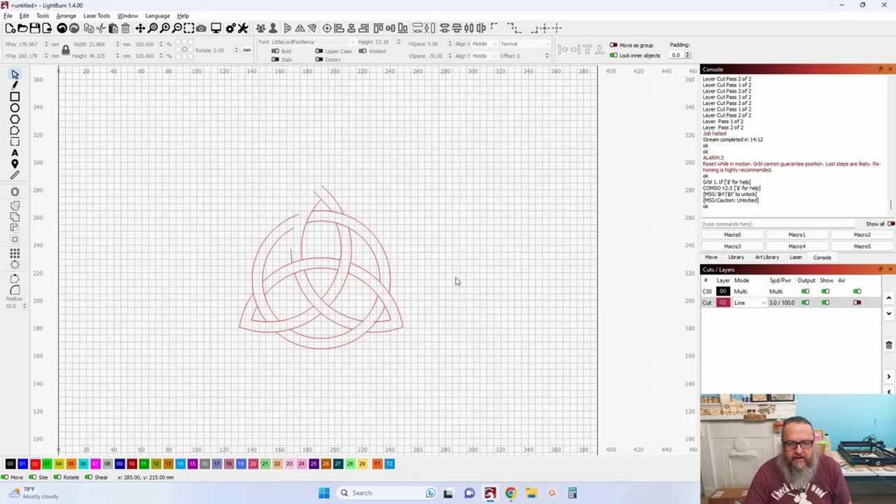
scroll(410, 324, "down", 3)
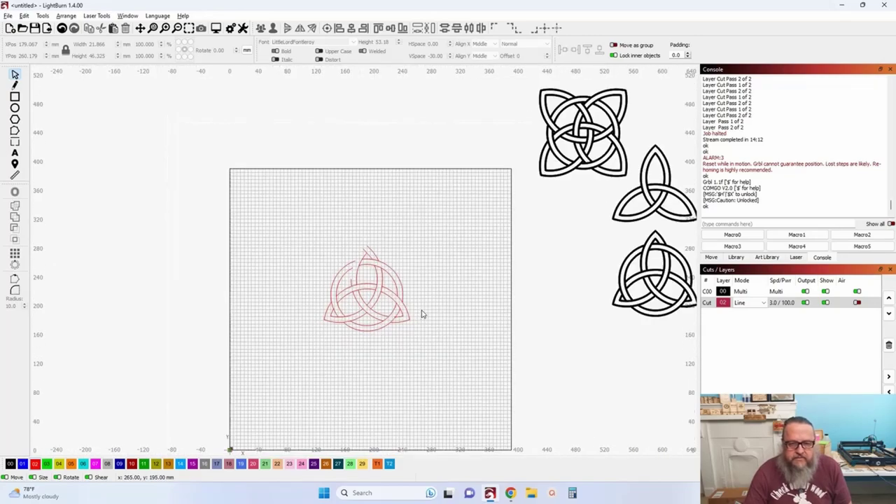
scroll(422, 314, "down", 2)
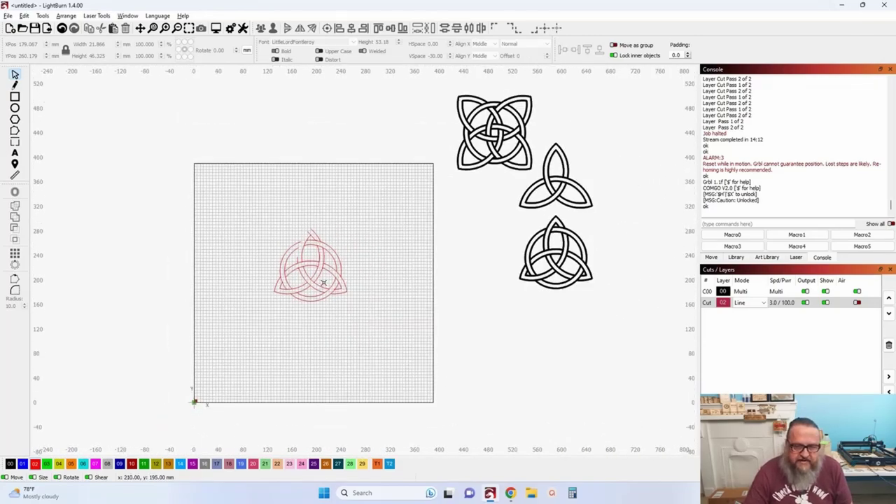
scroll(321, 284, "up", 3)
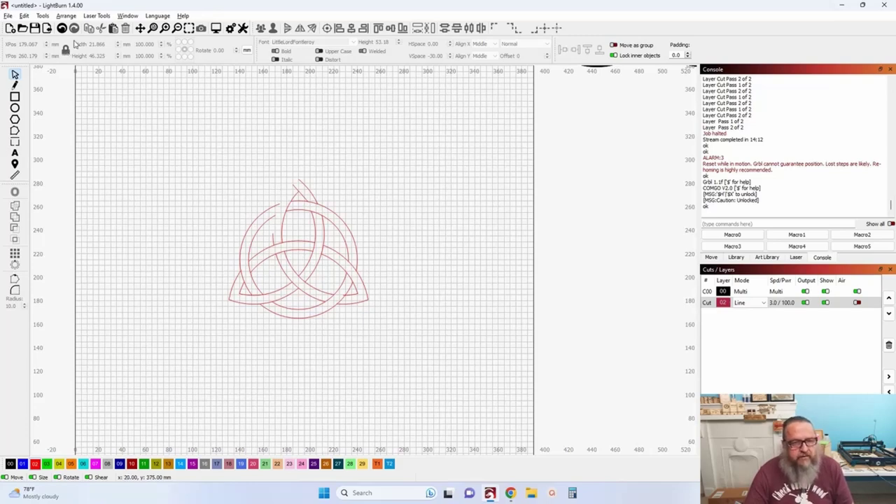
- Undo the crossing, corner and circle trims back to the state where the two lower circles are still complete
key("ctrl+a")
key("Tab")
key("Tab")
key("Tab")
key("Tab")
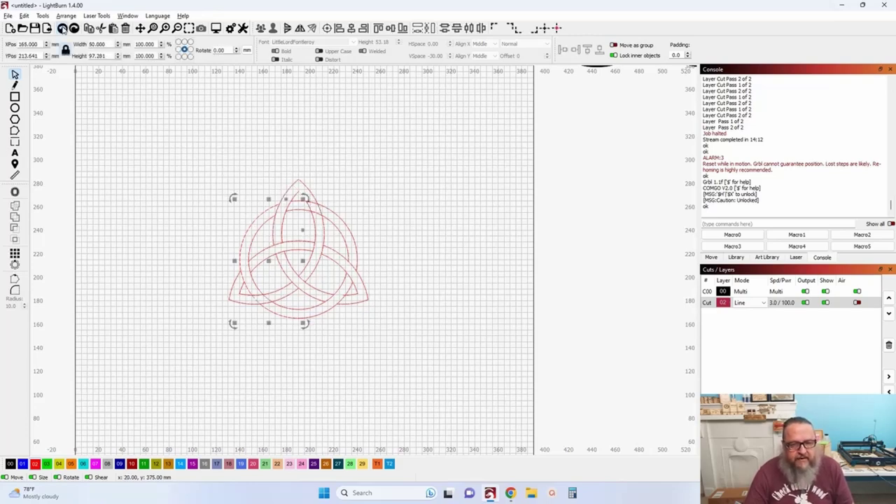
key("Tab")
key("Tab")
key("Tab")
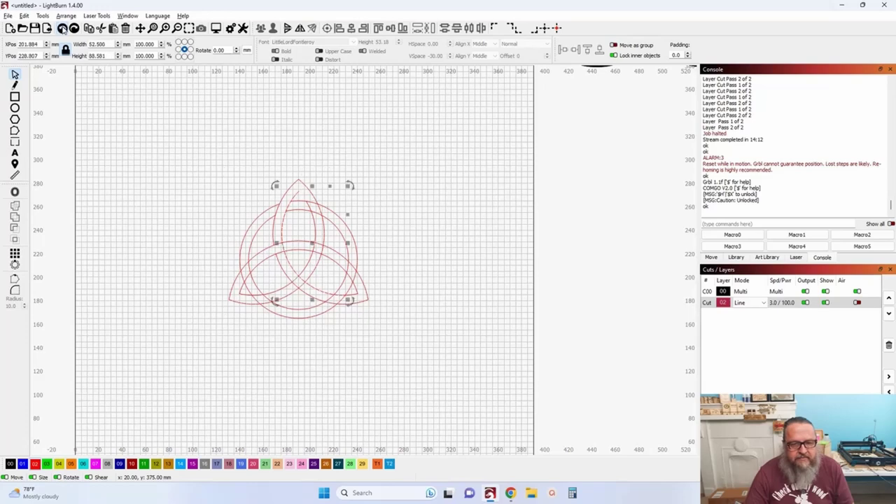
key("Tab")
key("Tab")
key("Tab")
key("Tab")
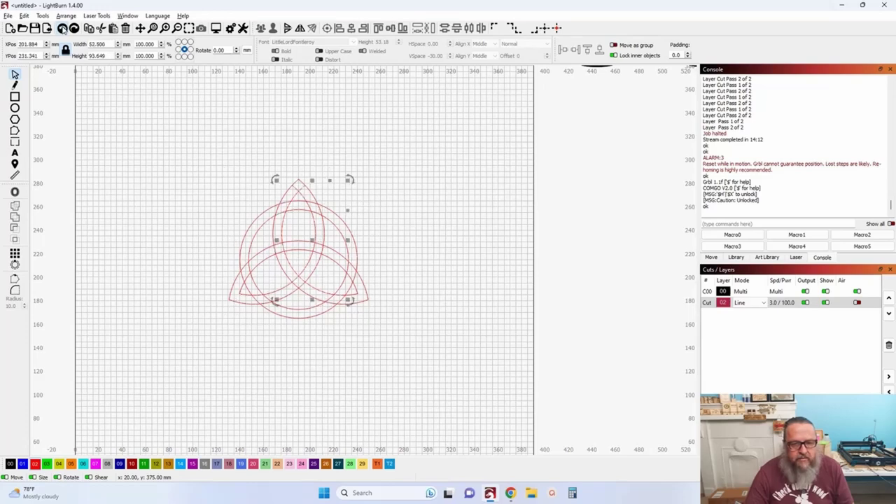
left_click(62, 29)
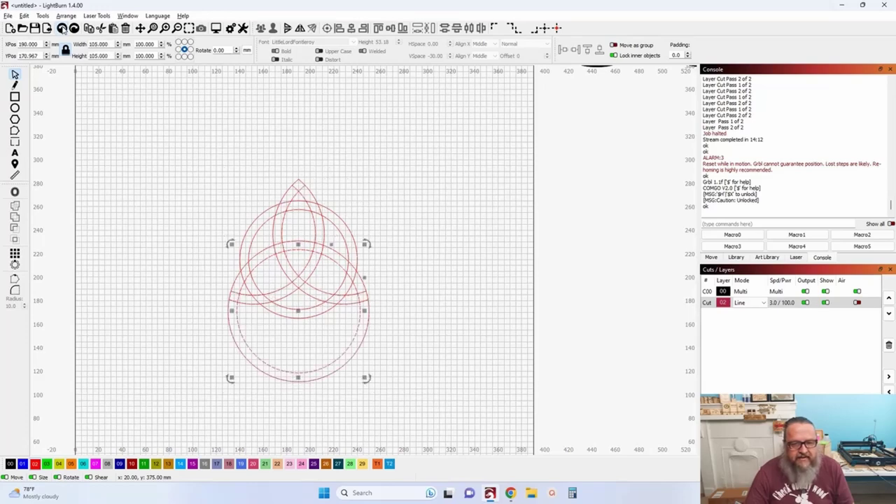
- Select all the knot's lines for node editing and trim away the lower arcs of the two bottom circles
left_click(190, 174)
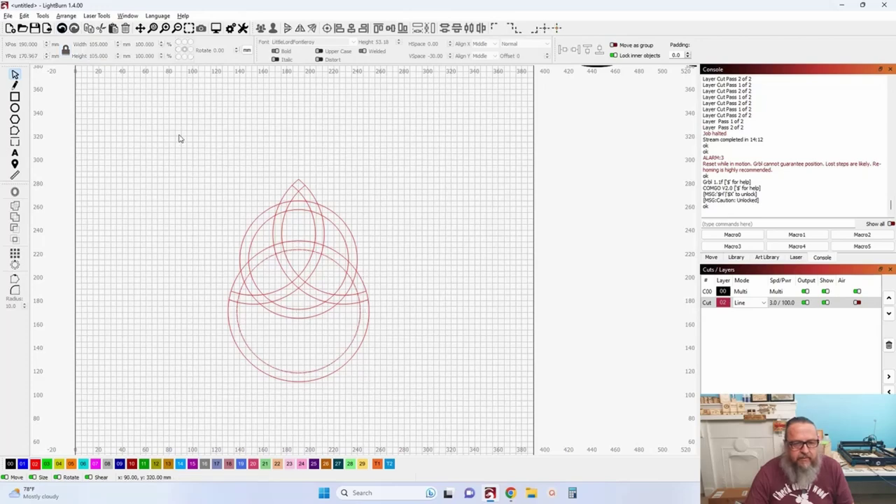
left_click_drag(178, 135, 434, 419)
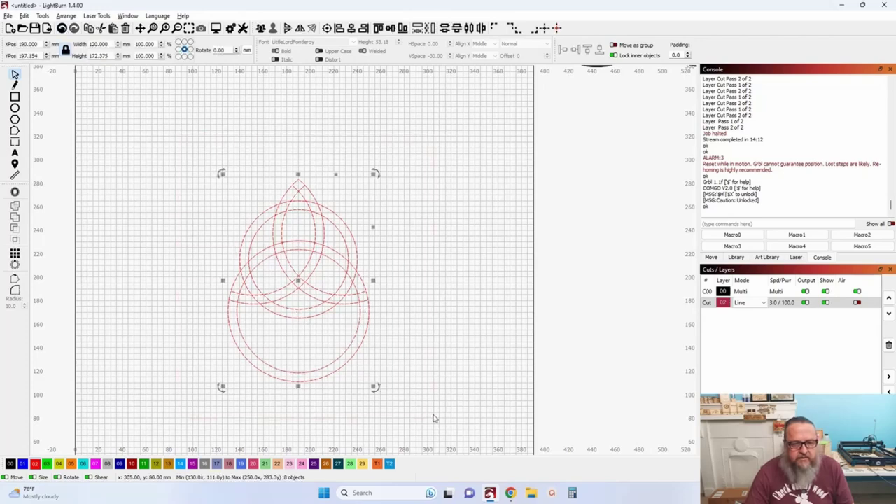
left_click(15, 132)
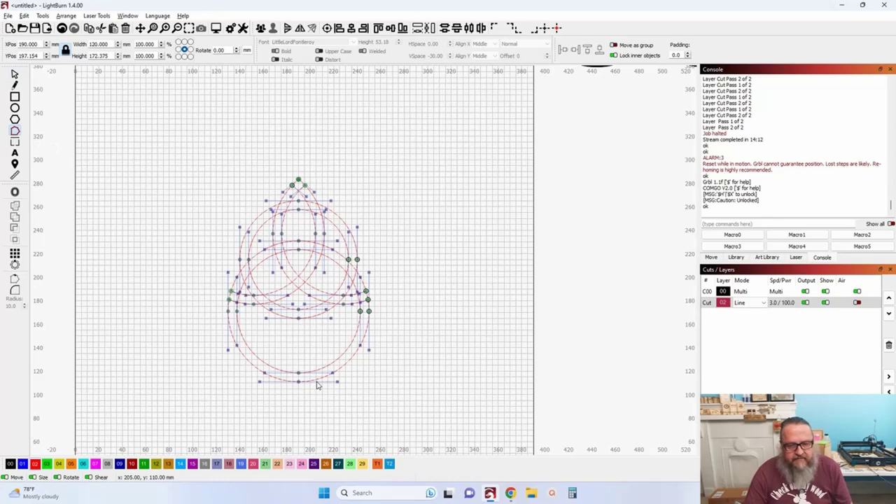
left_click_drag(316, 383, 315, 379)
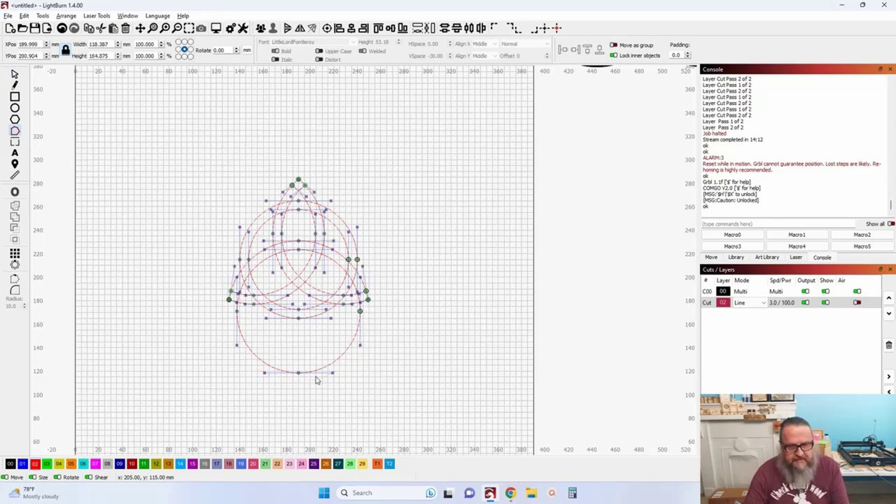
key("d")
- Trim the overhanging inner line ends at the knot's two lower corners and on the right side of its top point
scroll(237, 314, "up", 5)
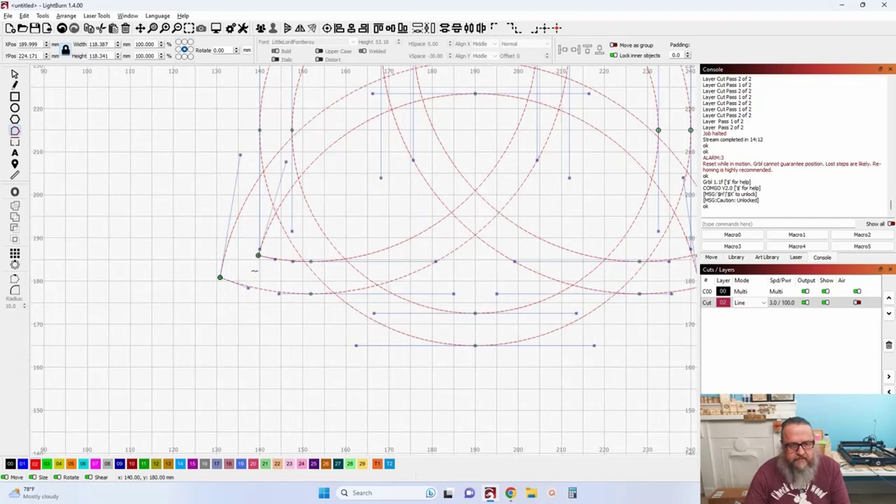
scroll(452, 352, "right", 5)
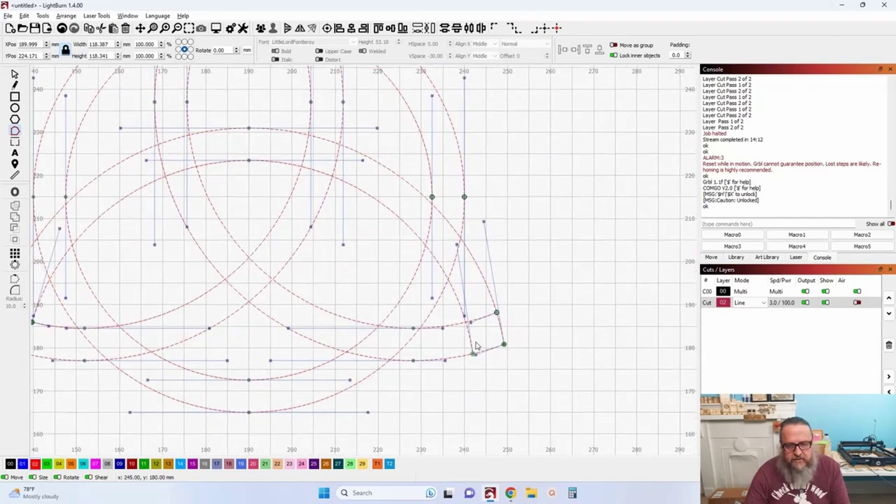
left_click_drag(470, 346, 476, 318)
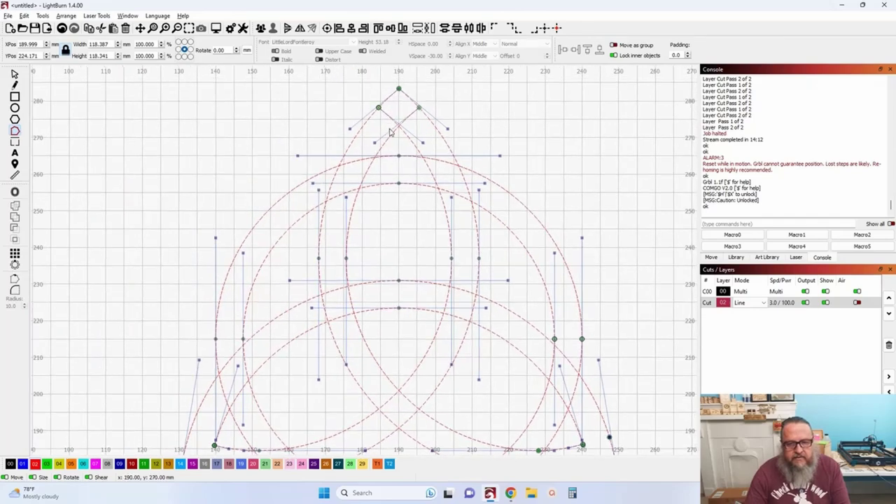
left_click(409, 116)
- Try to trim the remaining inner line's overhang on the left of the top point, then leave node editing and undo that trim
scroll(378, 127, "up", 5)
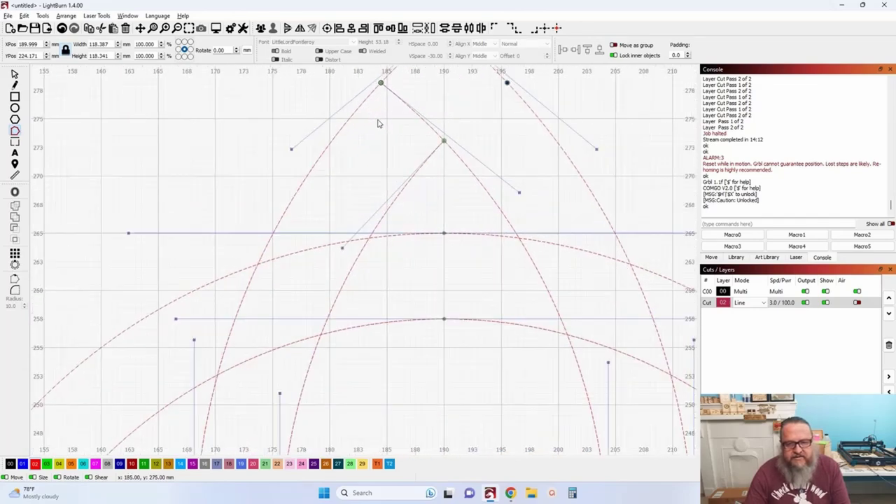
left_click(416, 121)
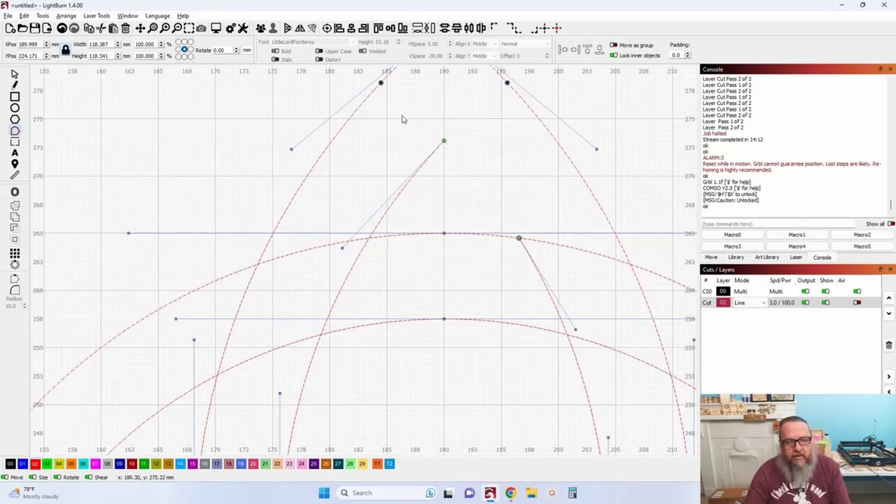
scroll(195, 140, "down", 10)
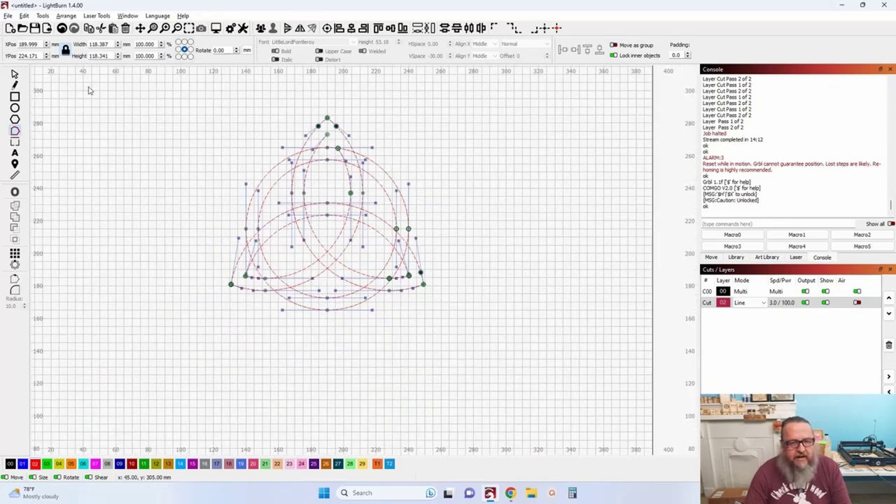
left_click(15, 75)
left_click(152, 160)
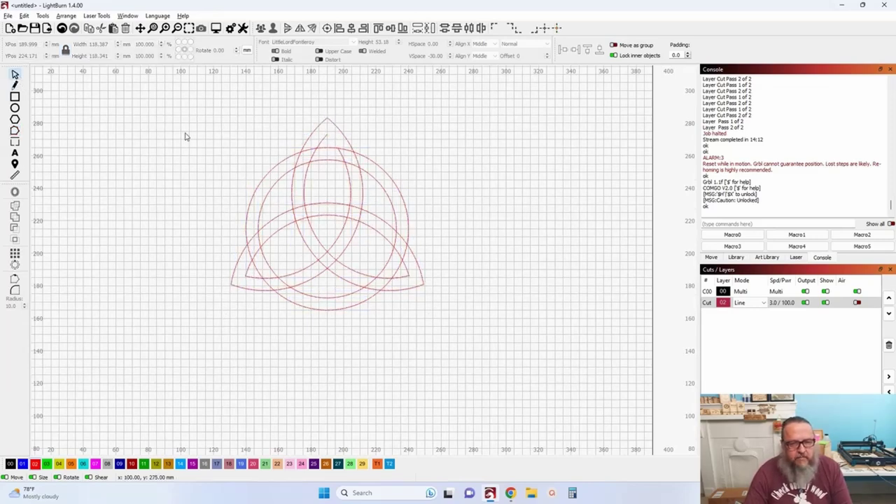
left_click(62, 28)
left_click(62, 28)
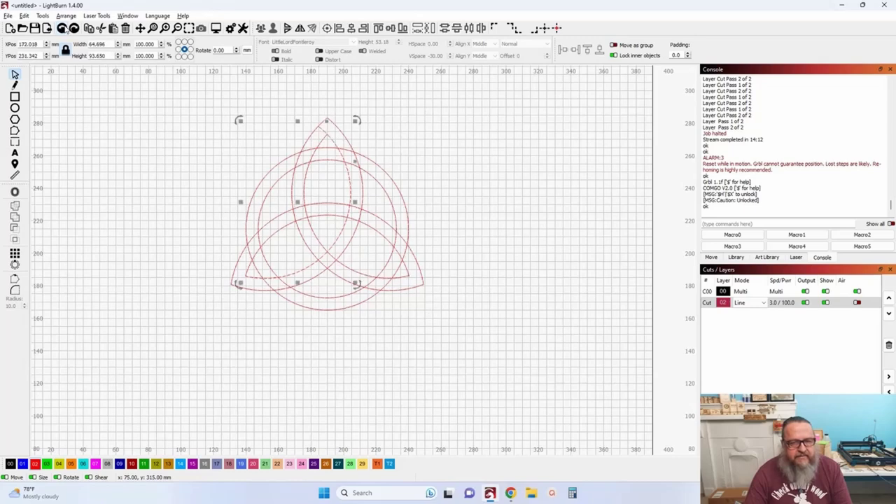
- Insert a node on the overhanging inner line where the two inner lines cross in the top point, and delete the overhang beyond it
left_click(151, 110)
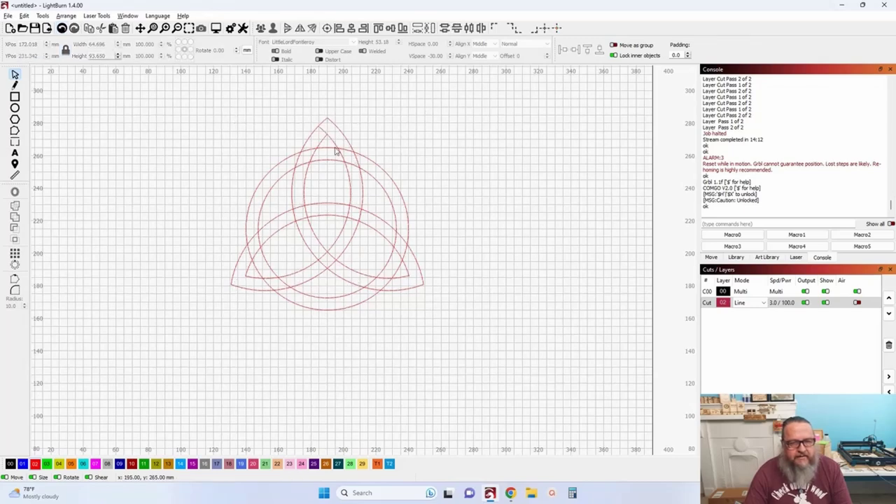
left_click(334, 142)
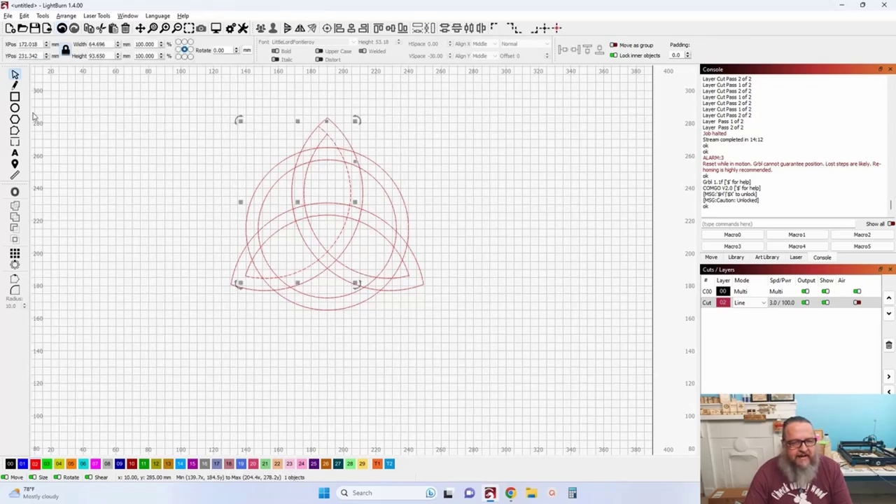
left_click(15, 131)
scroll(358, 142, "up", 5)
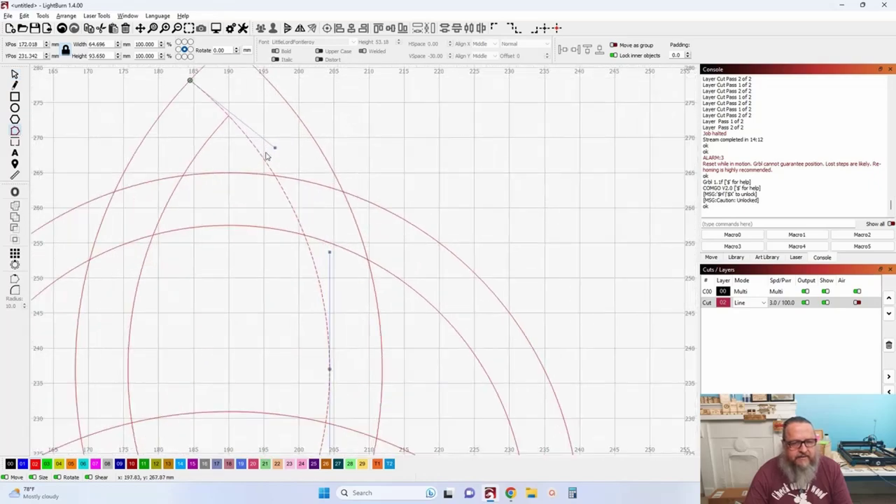
left_click_drag(257, 158, 302, 186)
scroll(311, 169, "up", 5)
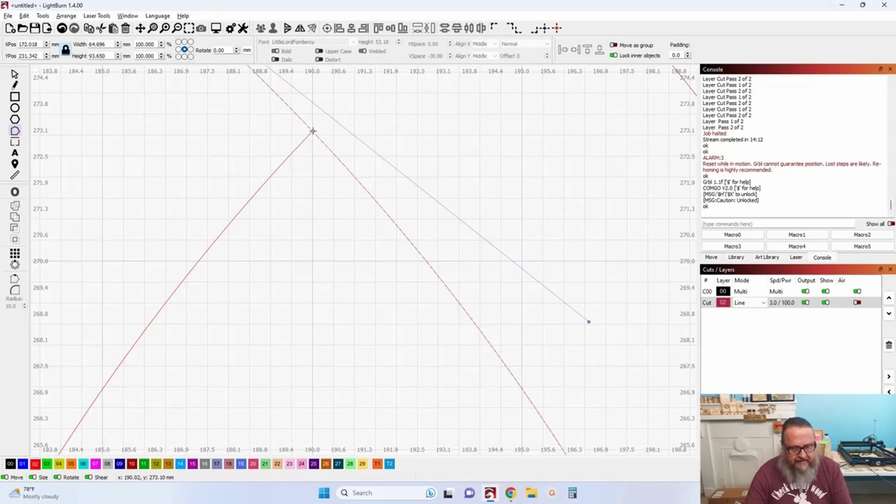
scroll(313, 130, "down", 5)
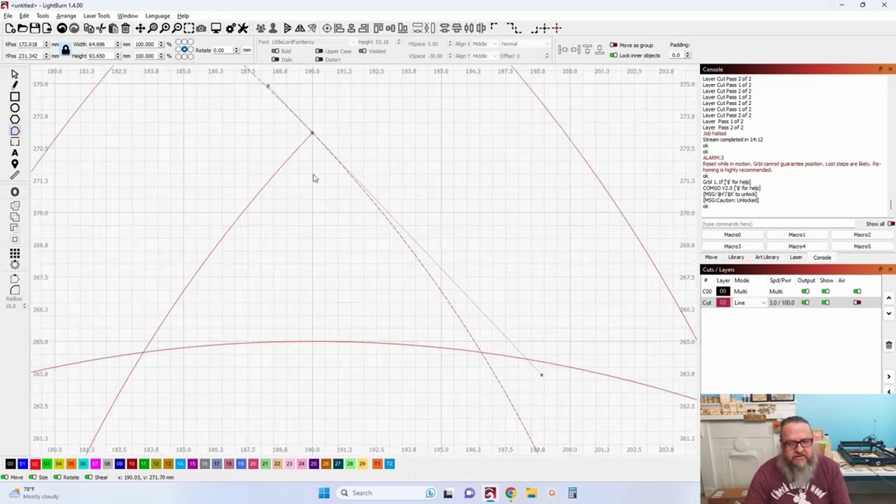
scroll(241, 196, "up", 3)
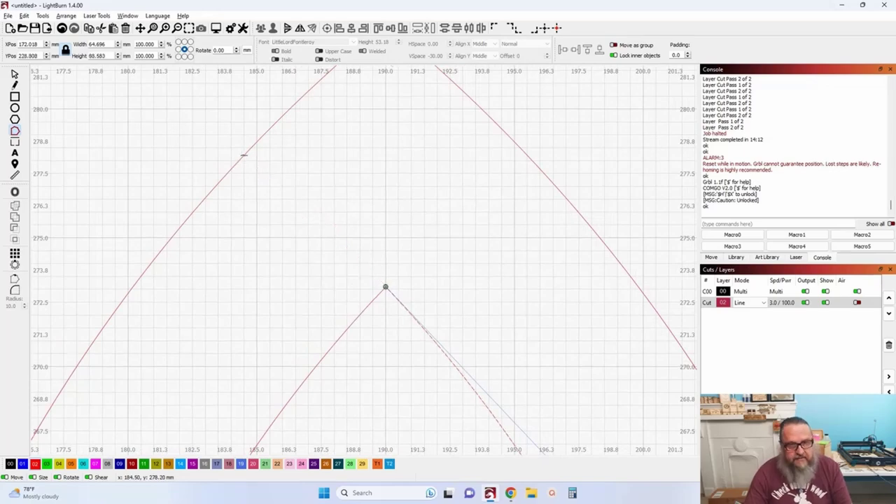
scroll(242, 157, "down", 5)
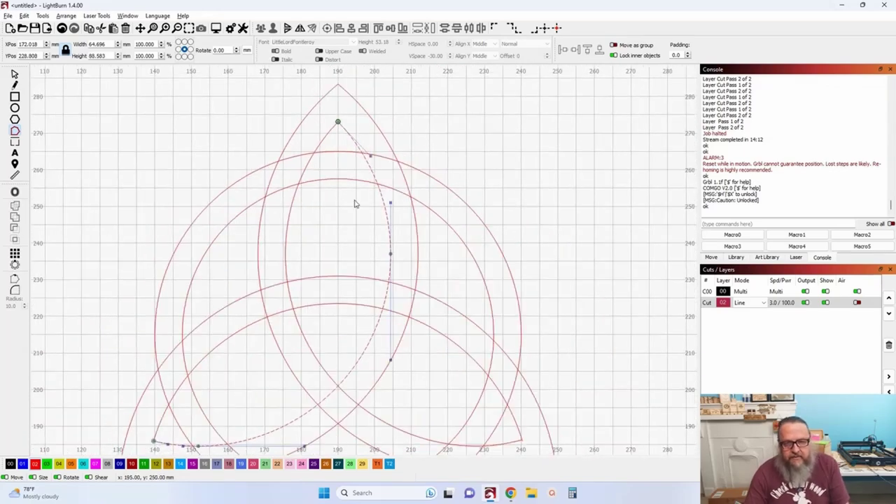
- Select all the knot's lines for node editing and trim the hidden segments at the crossings on the top loop's left, centre and lower right
scroll(348, 199, "down", 4)
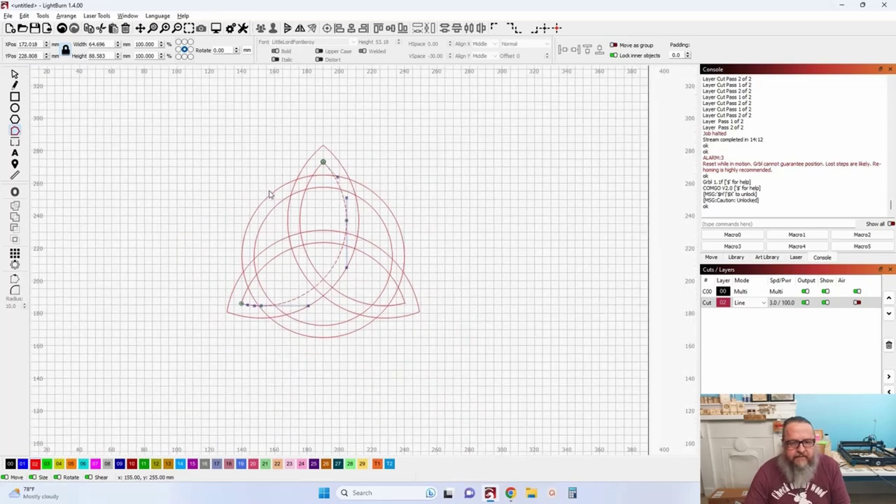
left_click(13, 75)
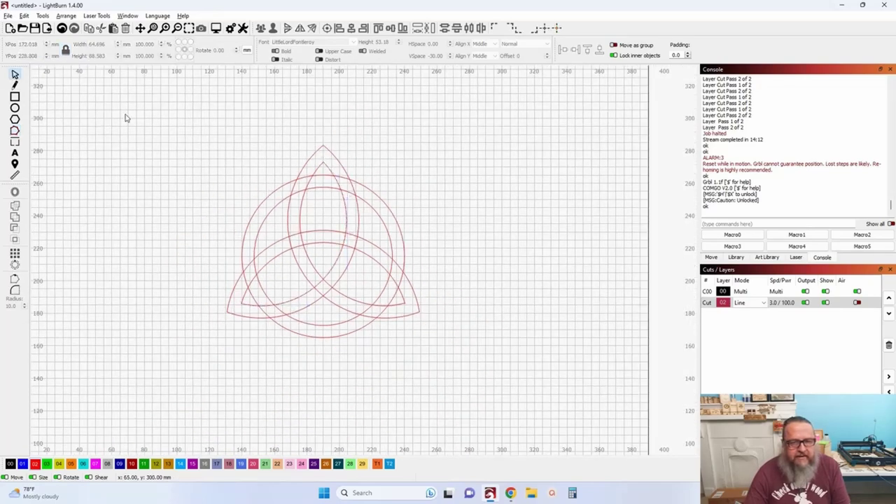
left_click_drag(131, 110, 489, 376)
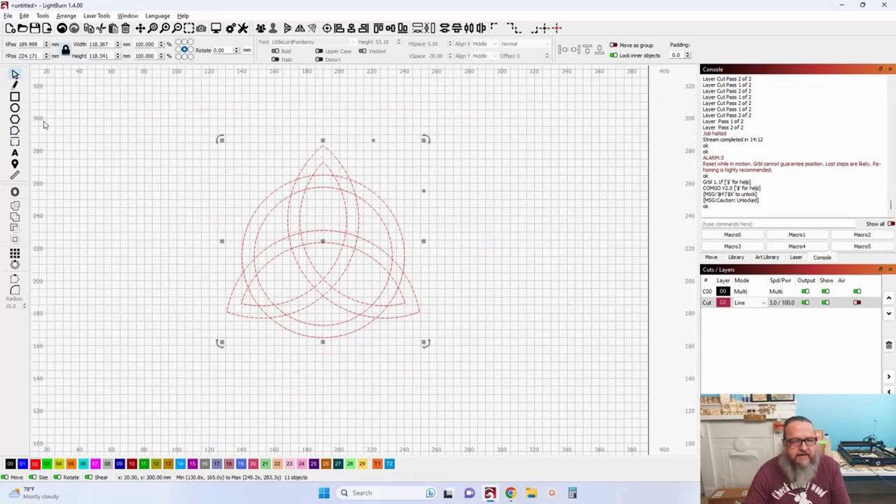
left_click(15, 131)
scroll(186, 164, "down", 3)
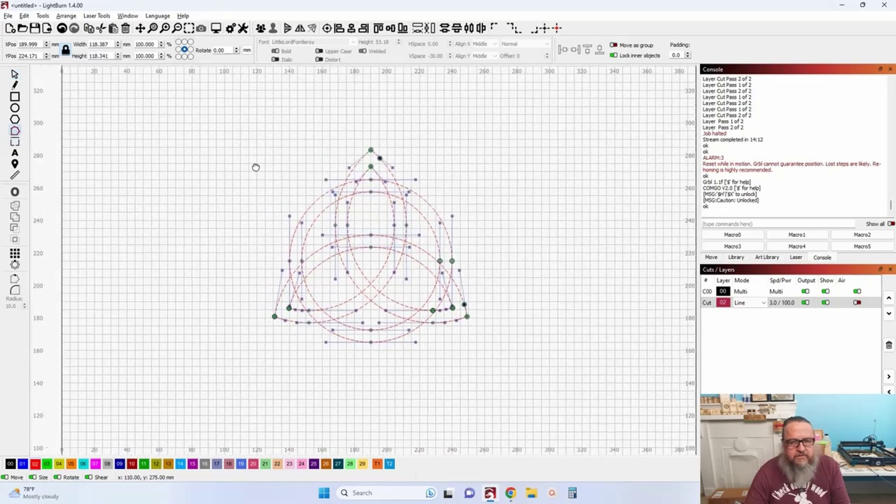
scroll(372, 183, "up", 8)
left_click_drag(372, 184, 332, 144)
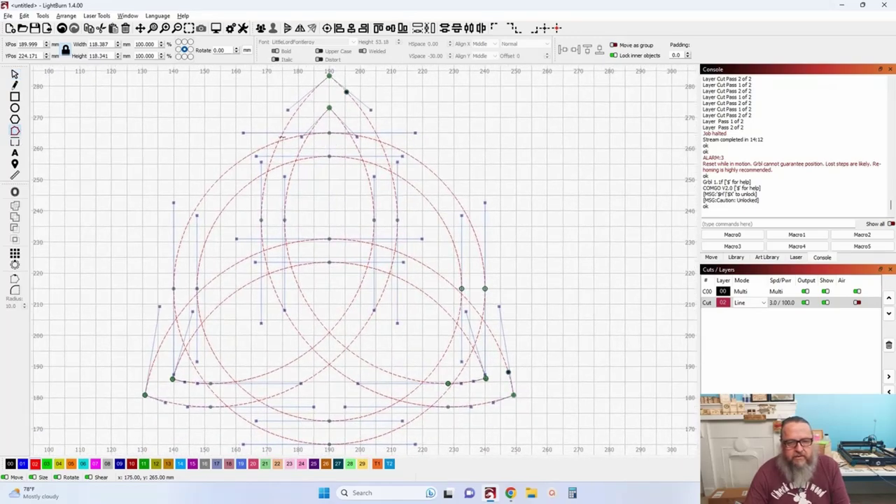
left_click(298, 133)
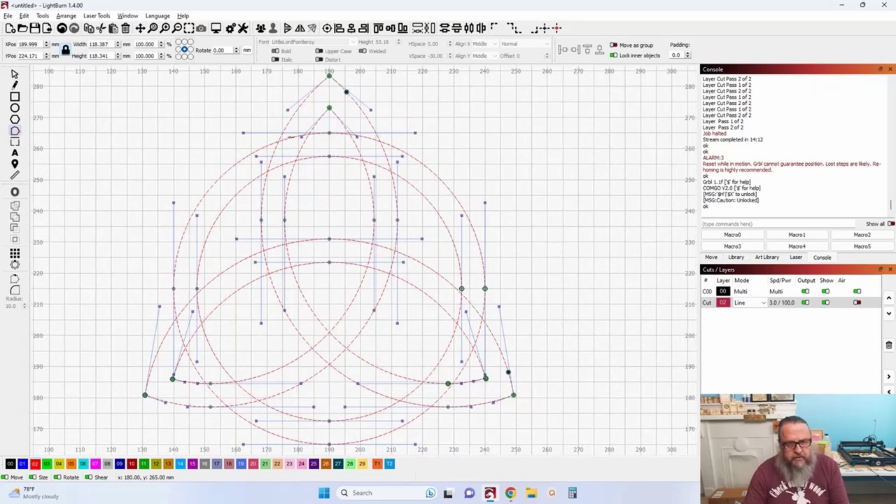
left_click(280, 180)
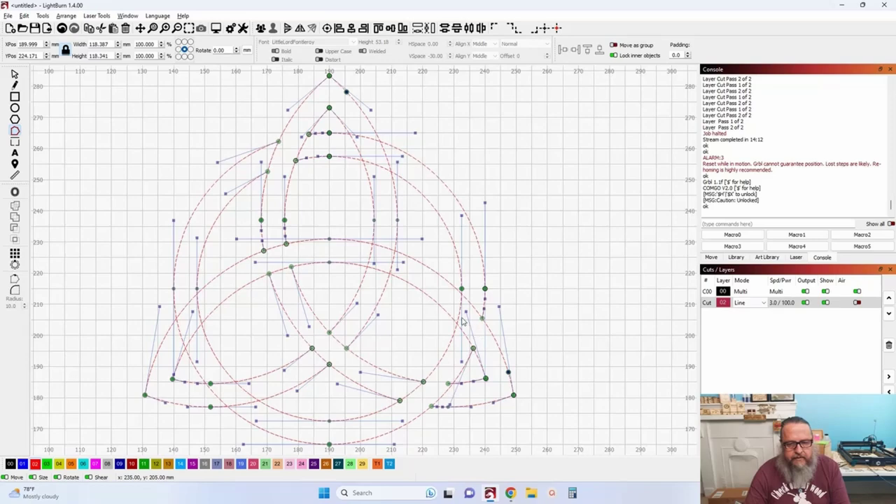
- Trim the hidden segments at the crossings right of centre, at the lower left and on the top loop's right, and leave node editing
left_click(384, 247)
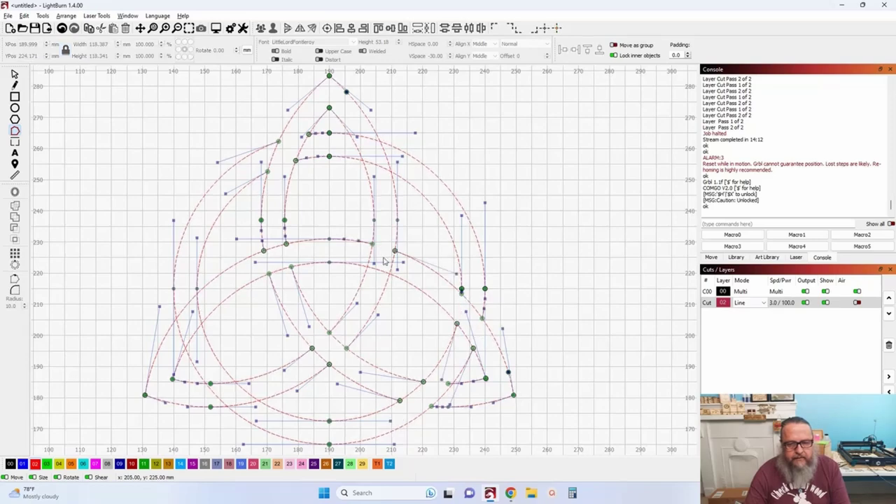
left_click(389, 273)
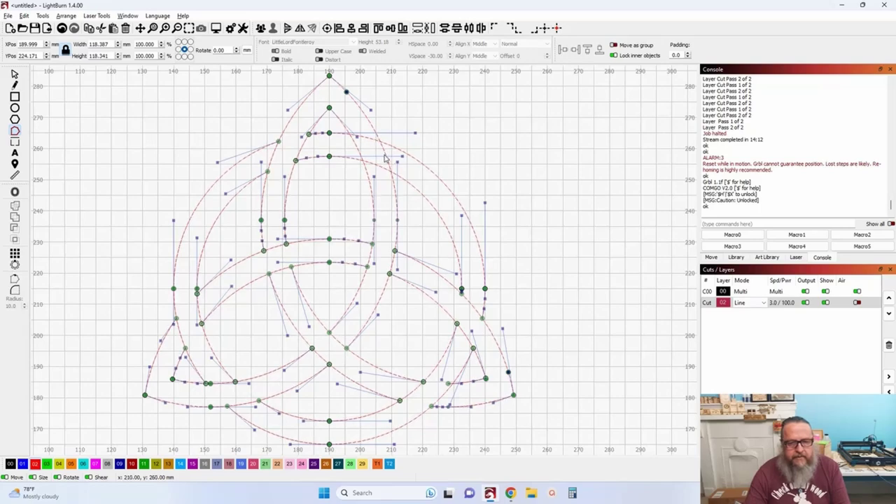
key("i")
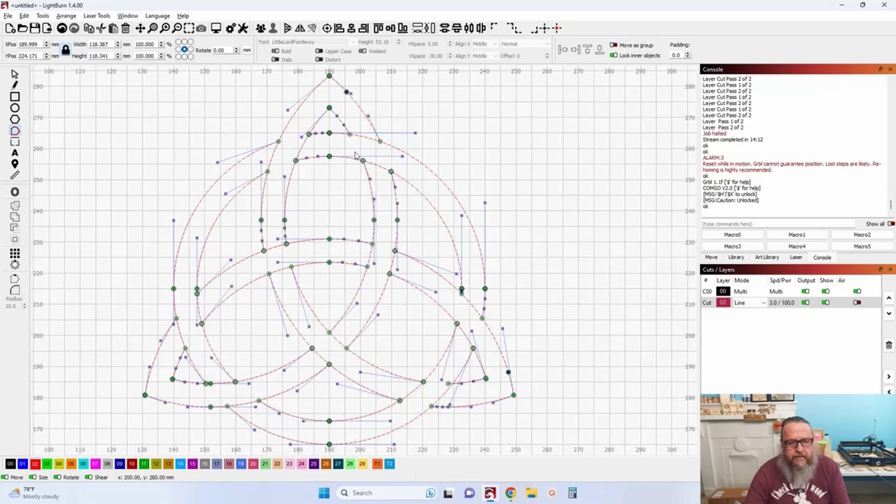
scroll(359, 152, "down", 4)
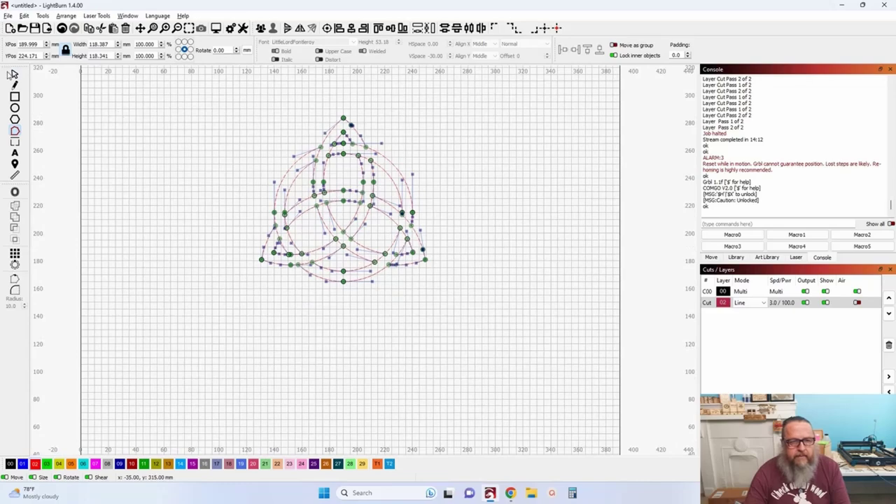
left_click(14, 75)
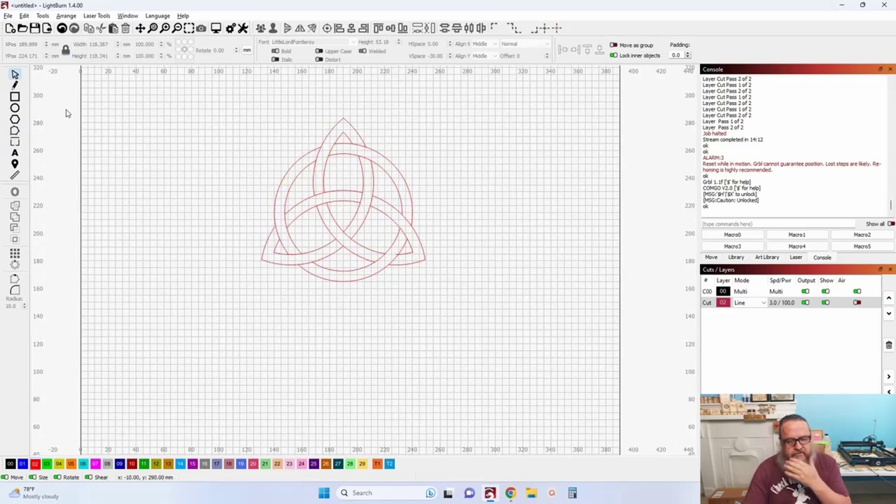
- Move the finished black three-point knot without the ring onto the work area at about X 195, Y 240 mm
scroll(146, 200, "down", 2)
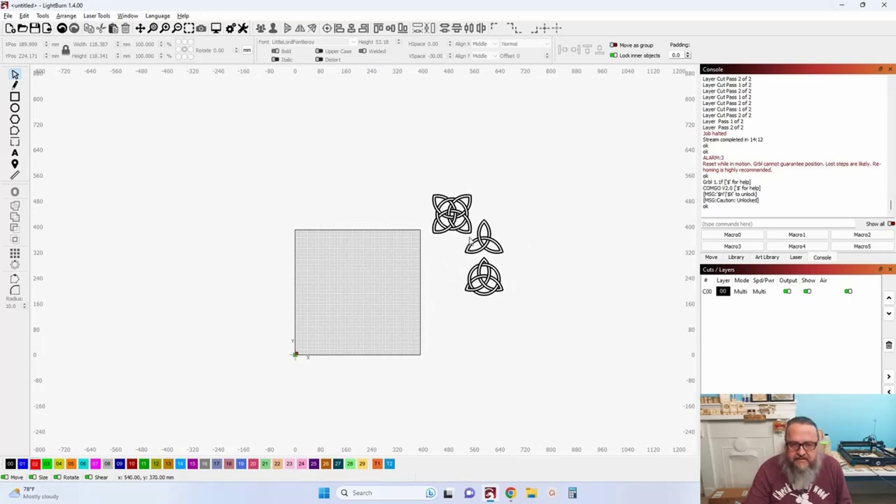
scroll(471, 240, "up", 3)
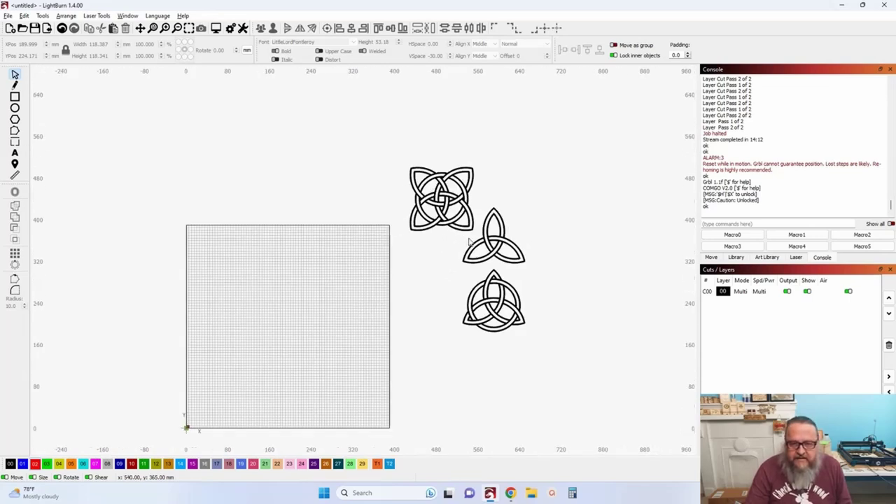
left_click(506, 246)
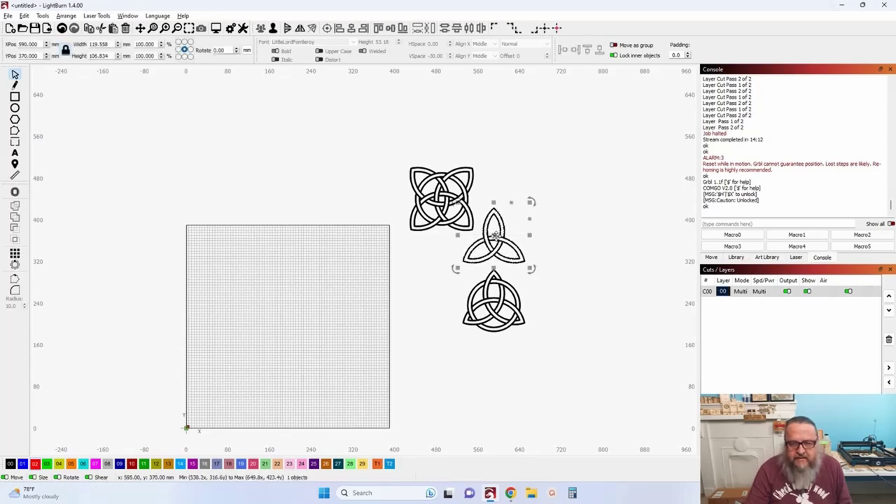
left_click_drag(493, 235, 269, 256)
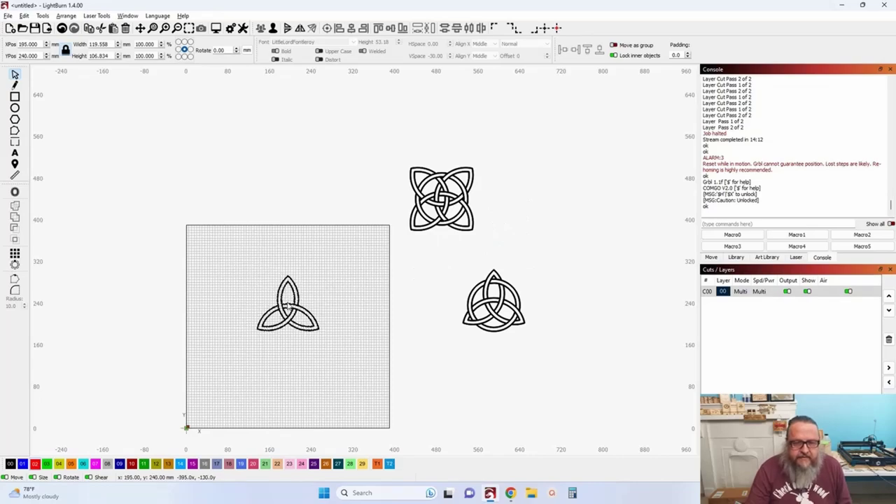
scroll(287, 304, "up", 6)
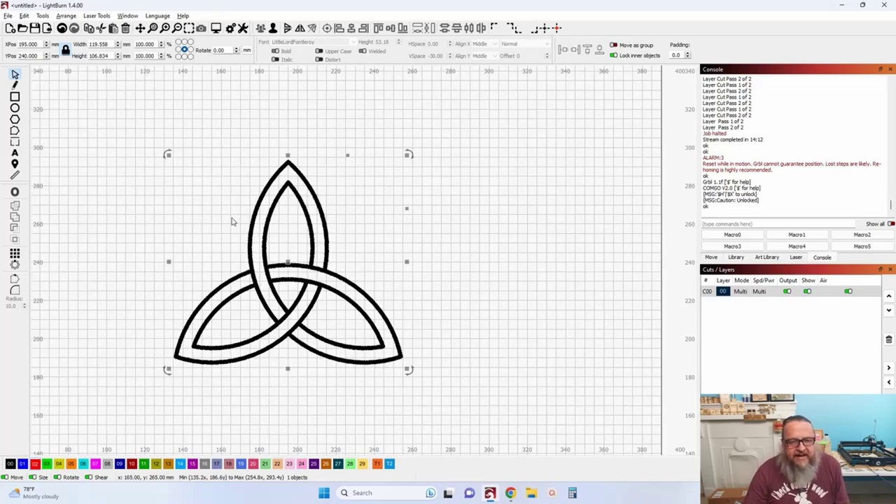
- Offset the knot's outer shape outward by 1.00 mm, keeping the original, and assign the new outline to layer 02
left_click(15, 192)
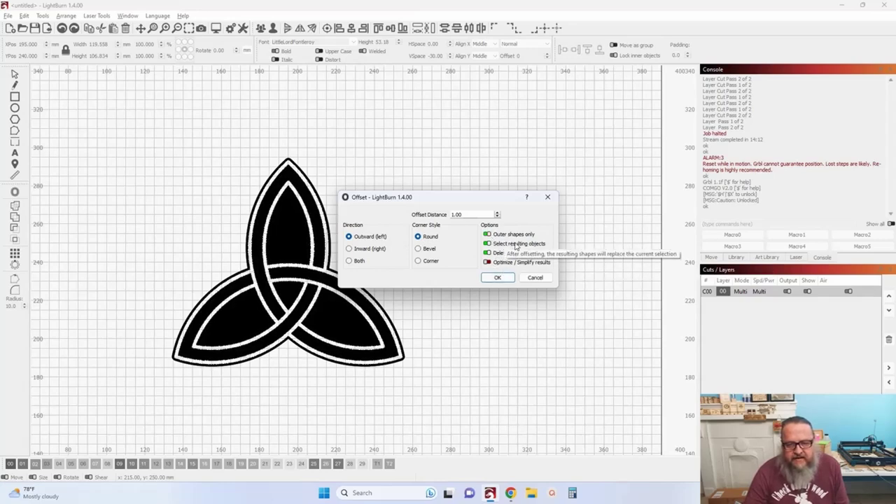
left_click(489, 252)
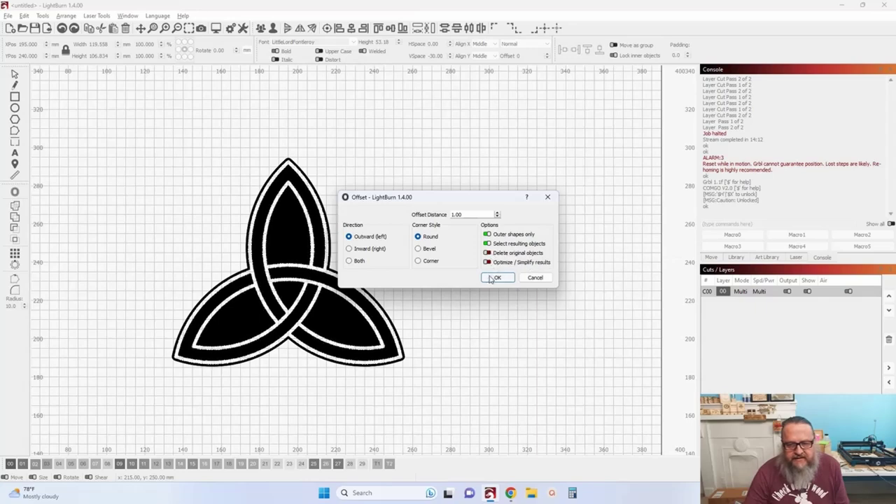
left_click(497, 278)
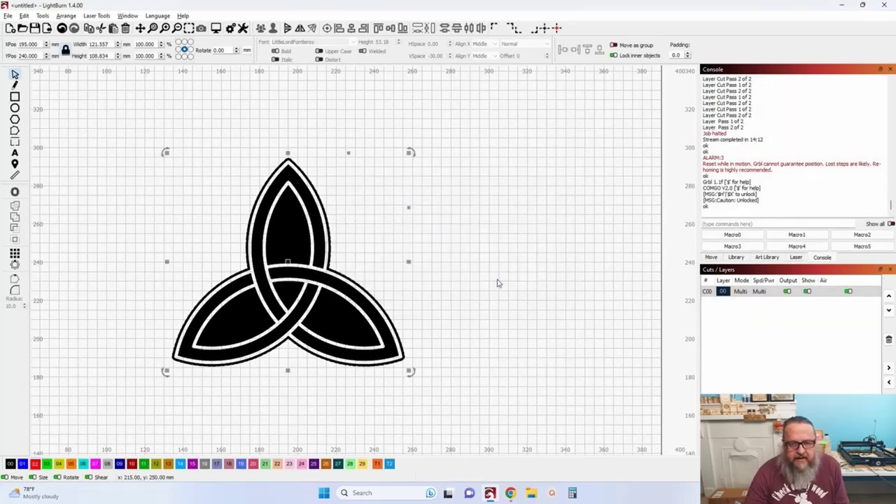
left_click(36, 466)
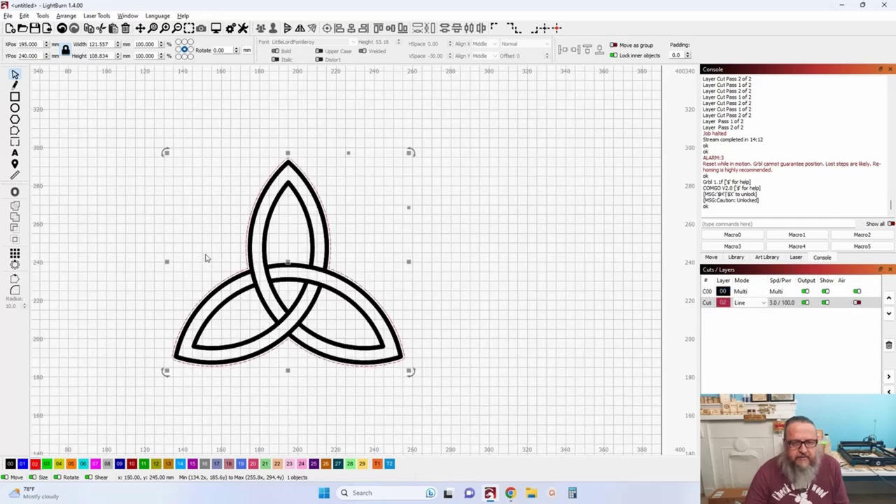
- Switch the measurement units from millimetres to inches
scroll(210, 263, "up", 1)
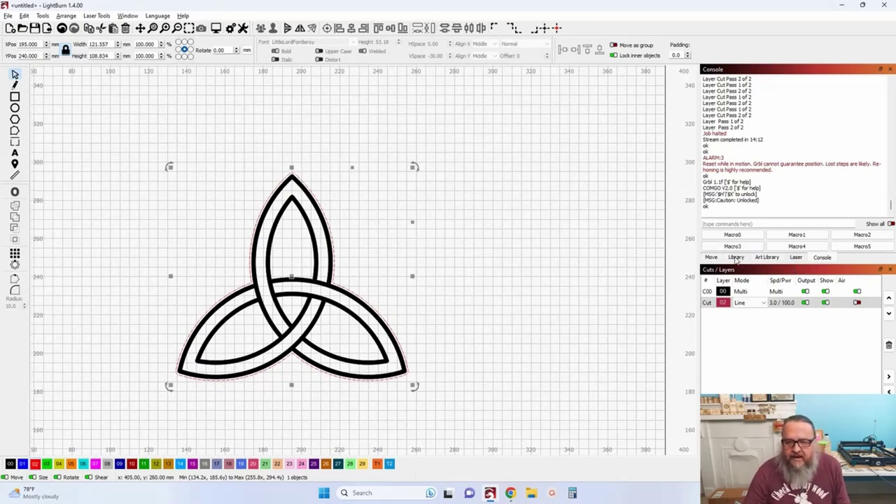
scroll(567, 246, "down", 2)
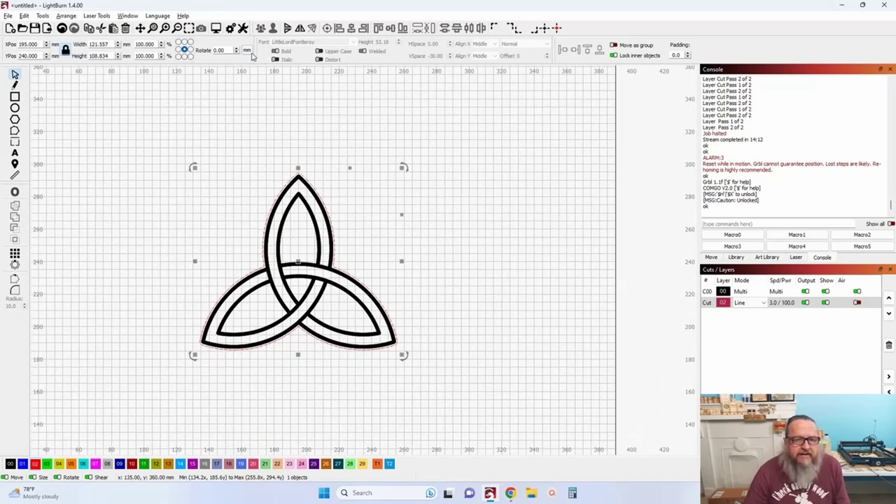
left_click(248, 52)
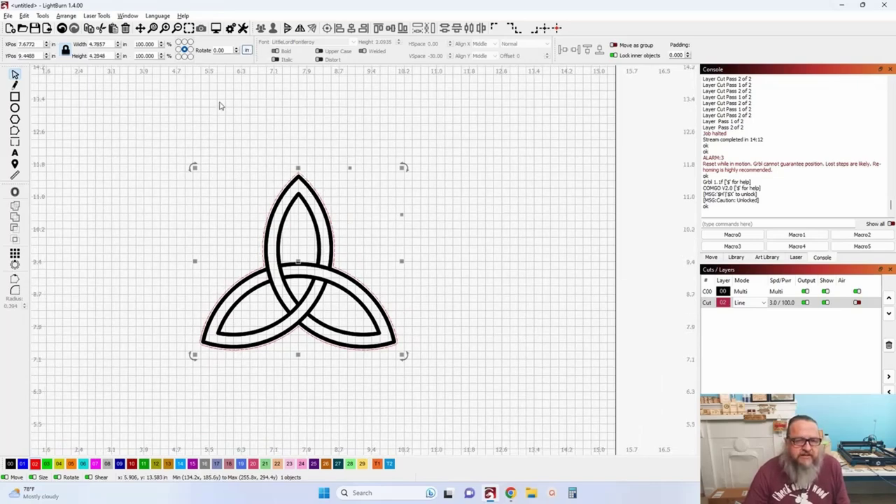
- Try to set the width of the cut outline alone to 1.8 in and undo that resize
double_click(112, 43)
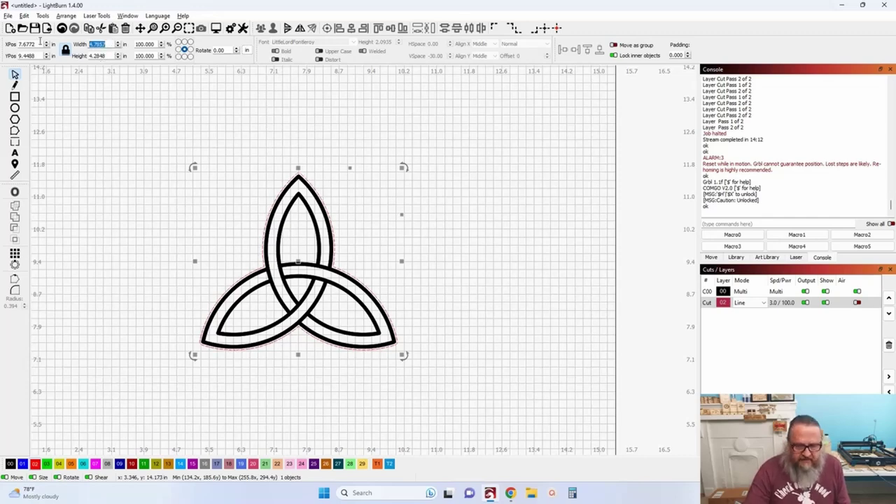
type("1.8")
key("Tab")
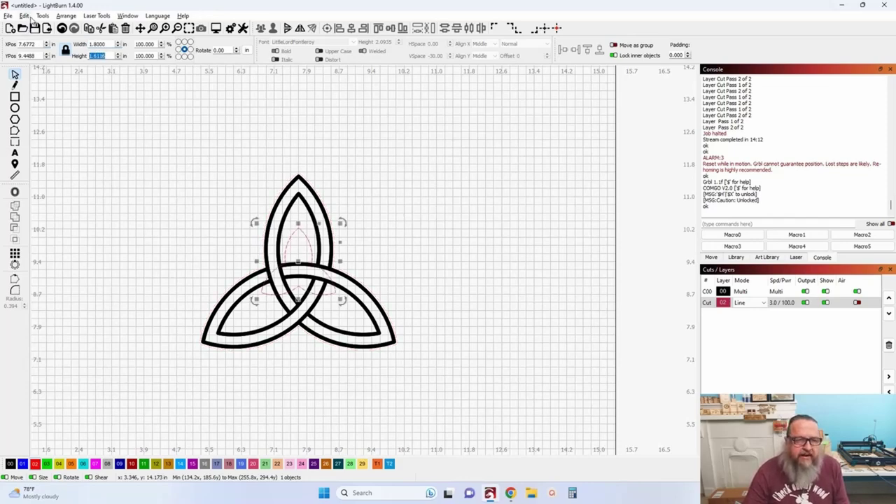
left_click(61, 28)
- Select the knot together with its cut outline and set their common width to 1.8 in
left_click(139, 146)
left_click_drag(140, 129, 441, 424)
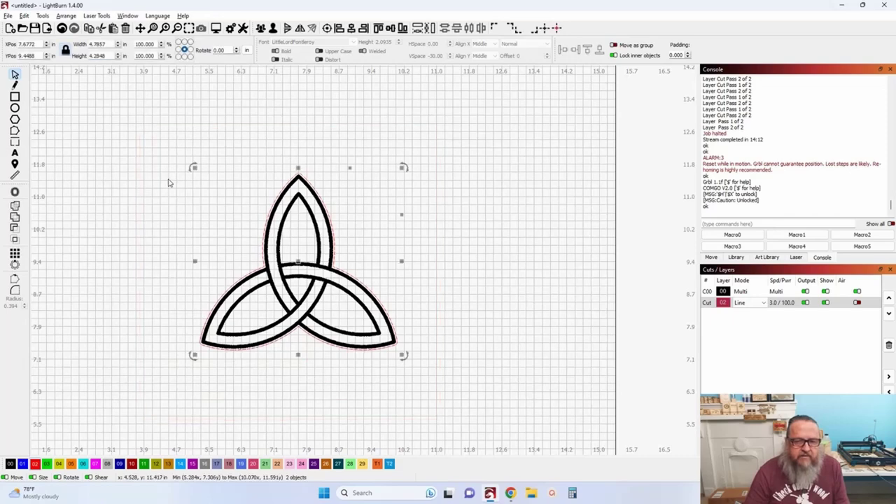
double_click(98, 44)
type("1")
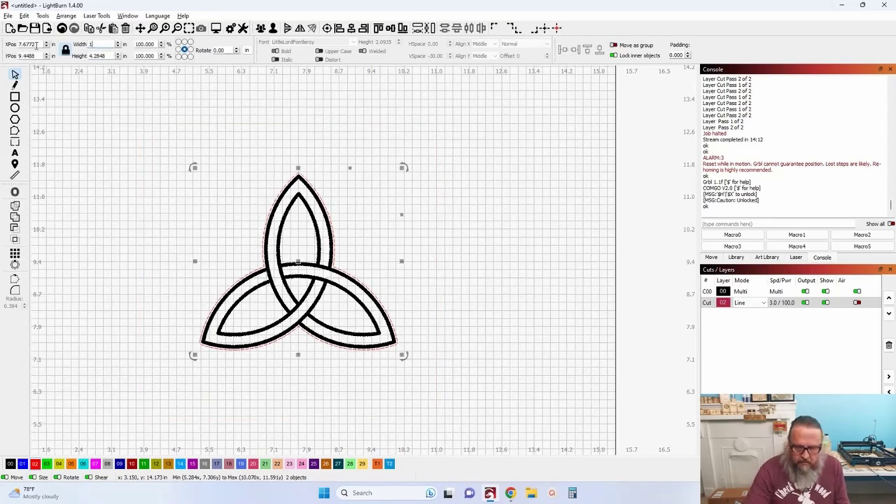
type(".8")
key("Tab")
- Switch the units back to millimetres and draw a circle about 2.1 mm wide just above the knot's top point
scroll(308, 210, "up", 2)
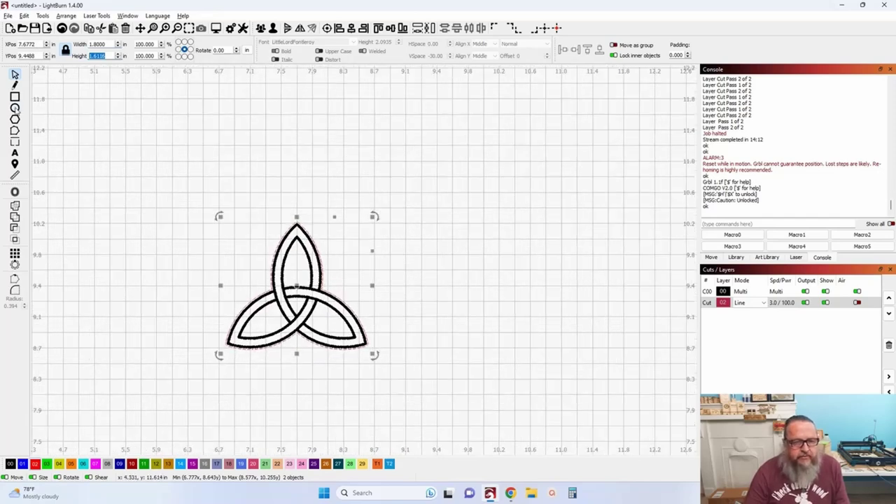
left_click(15, 108)
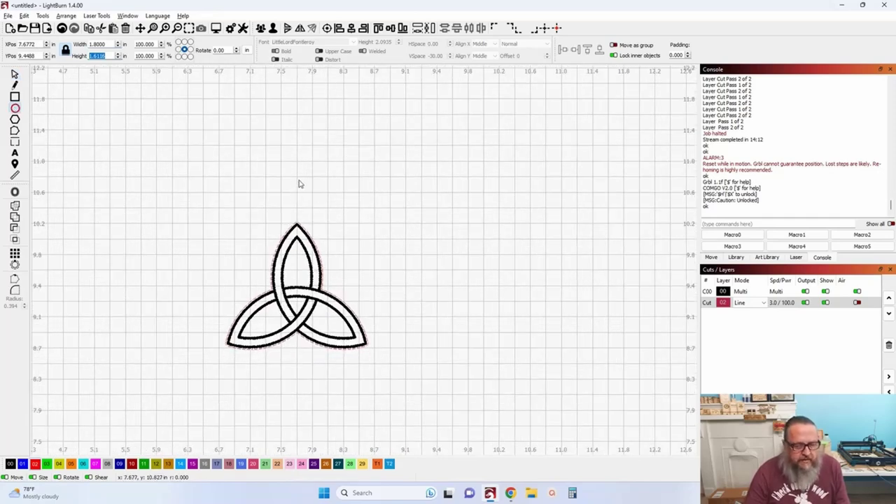
left_click(247, 51)
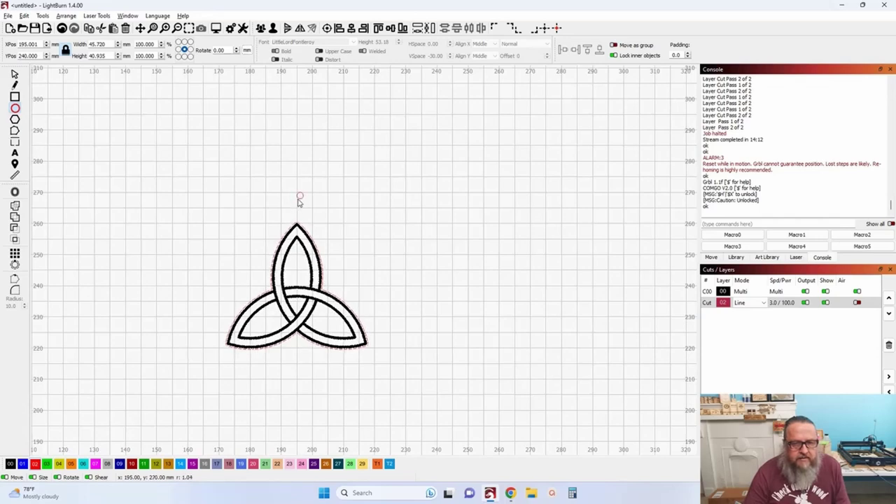
left_click_drag(297, 198, 303, 192)
left_click(14, 75)
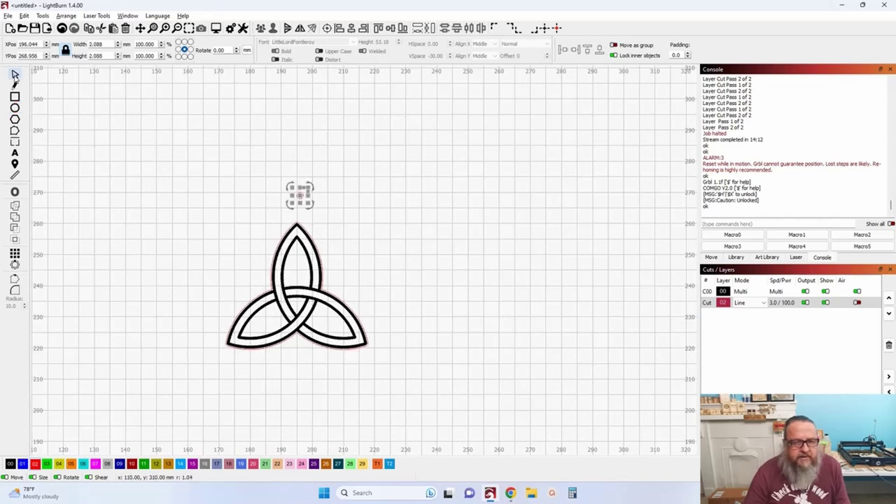
- Set the hole circle's width to 1.6 mm and add a surrounding ring with a 1 mm outward offset
double_click(106, 43)
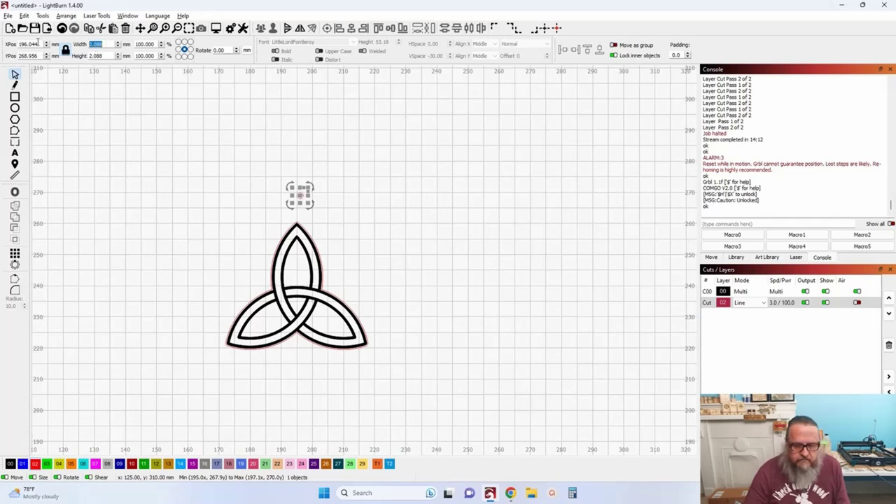
type("1.6")
key("Tab")
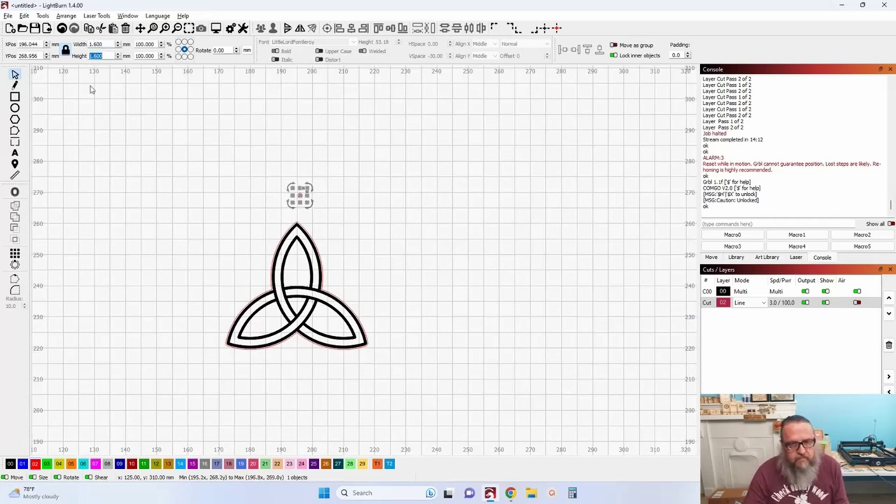
left_click(15, 193)
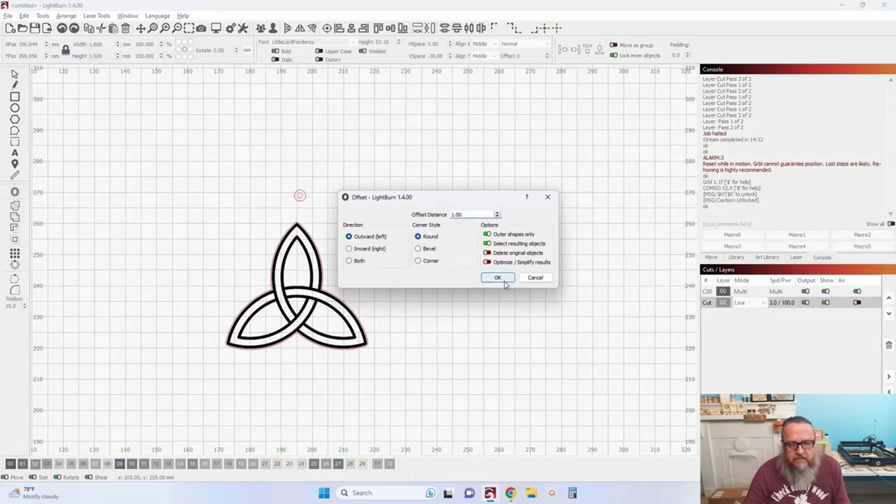
left_click(497, 278)
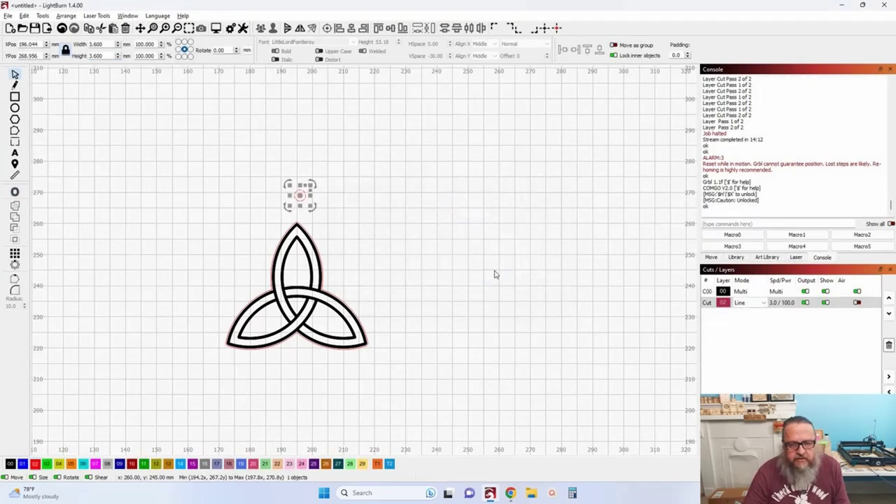
- Move the hole circle and its surrounding ring down onto the knot's top point and group them
left_click(370, 202)
scroll(318, 202, "up", 3)
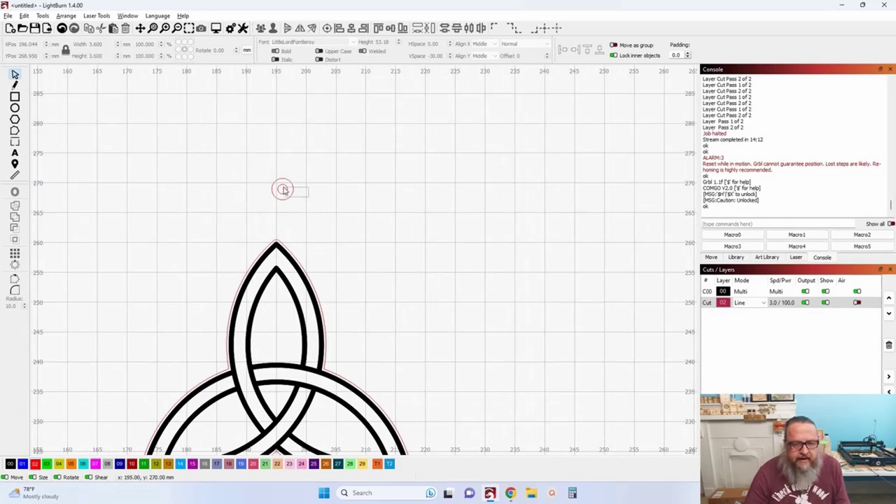
left_click(282, 189)
left_click_drag(282, 190, 276, 236)
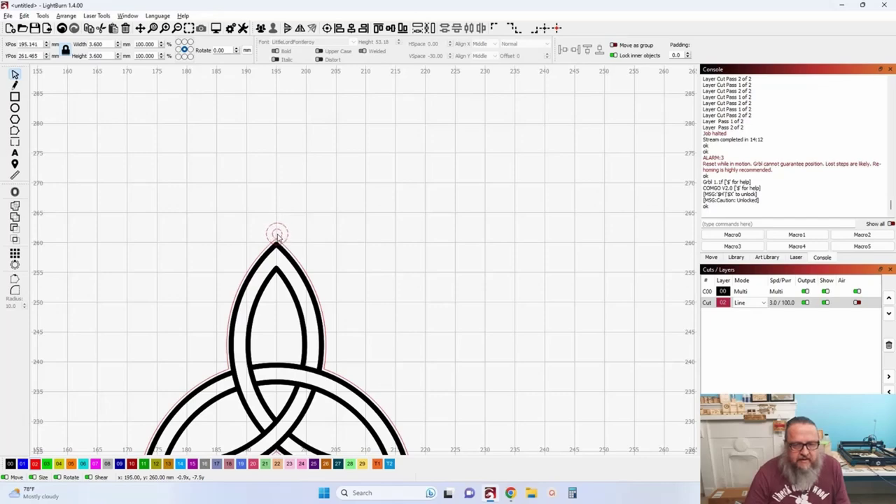
scroll(276, 236, "up", 4)
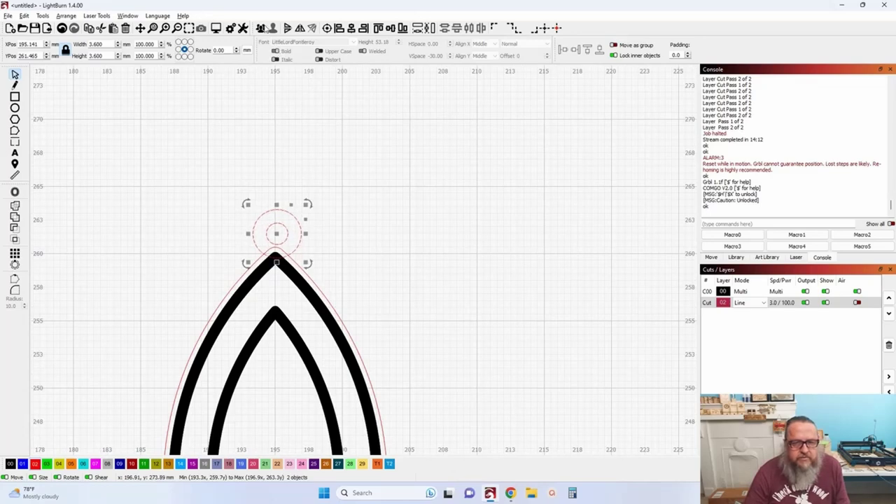
left_click(261, 28)
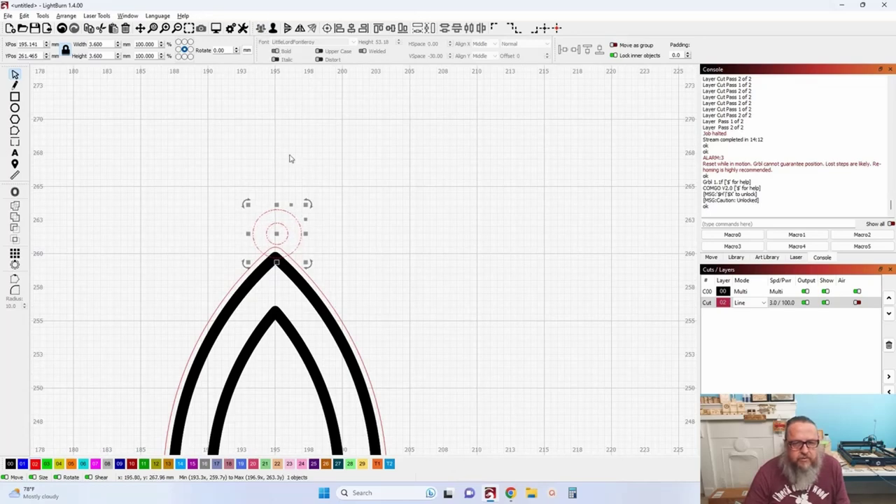
- Centre the ring group horizontally on the cut outline and ungroup the two circles
left_click(311, 280, "shift")
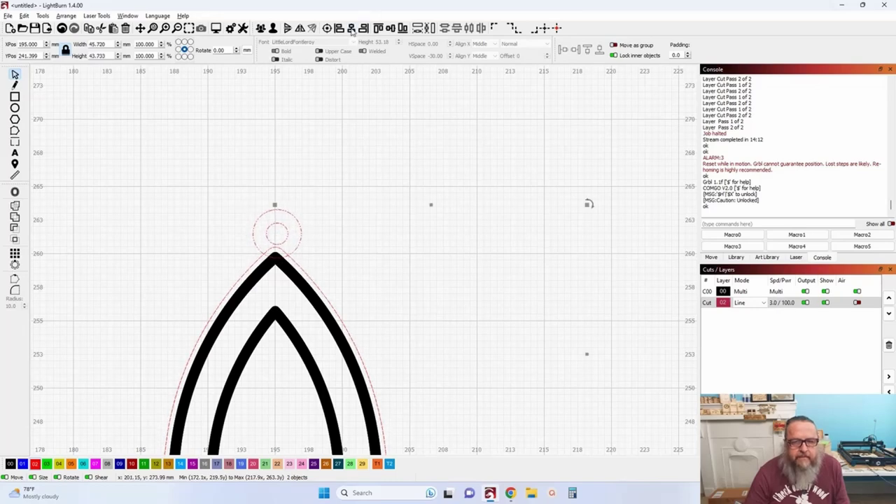
left_click(315, 245)
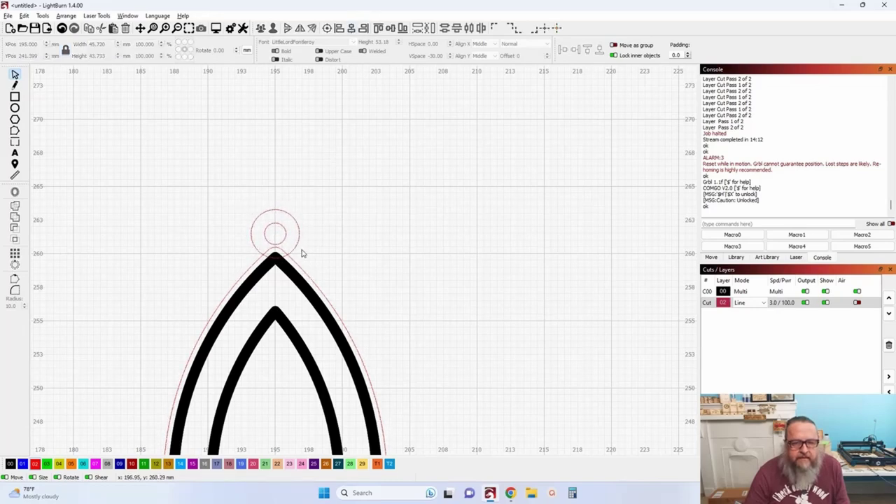
left_click(295, 246)
left_click(334, 100)
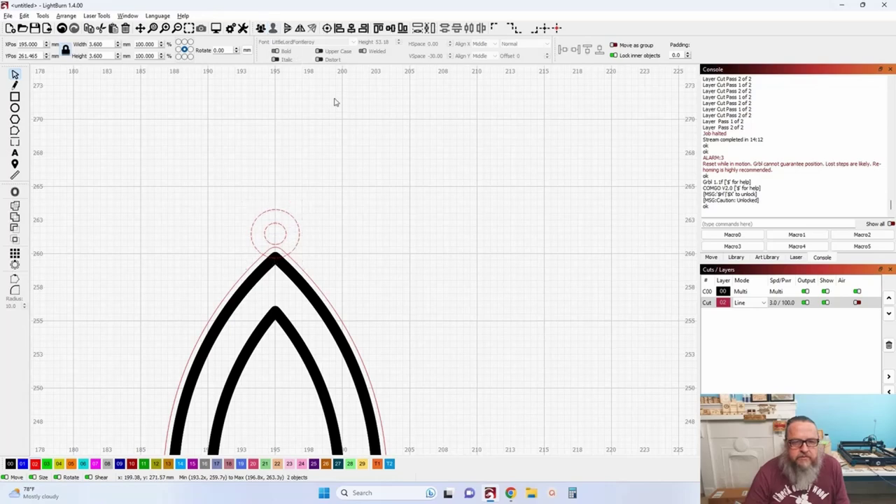
- Weld the outer ring to the cut outline, leaving the inner hole circle as a separate shape
scroll(328, 284, "up", 5)
scroll(326, 285, "up", 3)
scroll(364, 268, "left", 3)
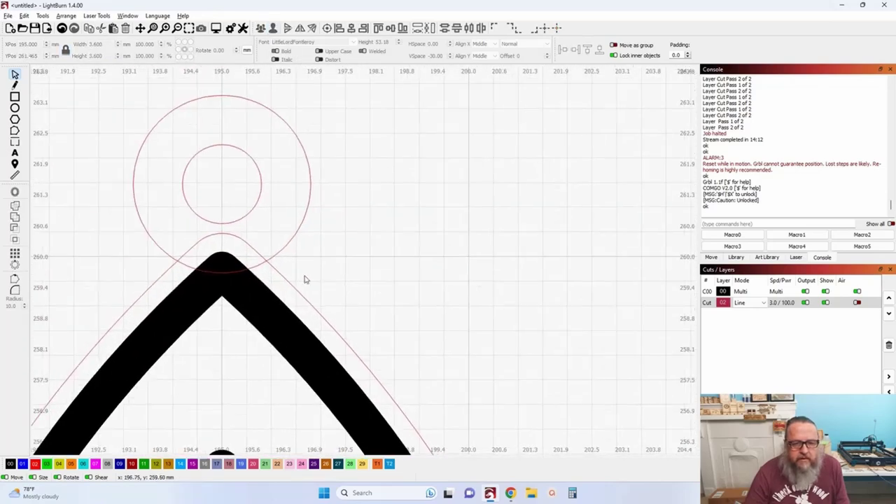
left_click_drag(263, 259, 260, 259)
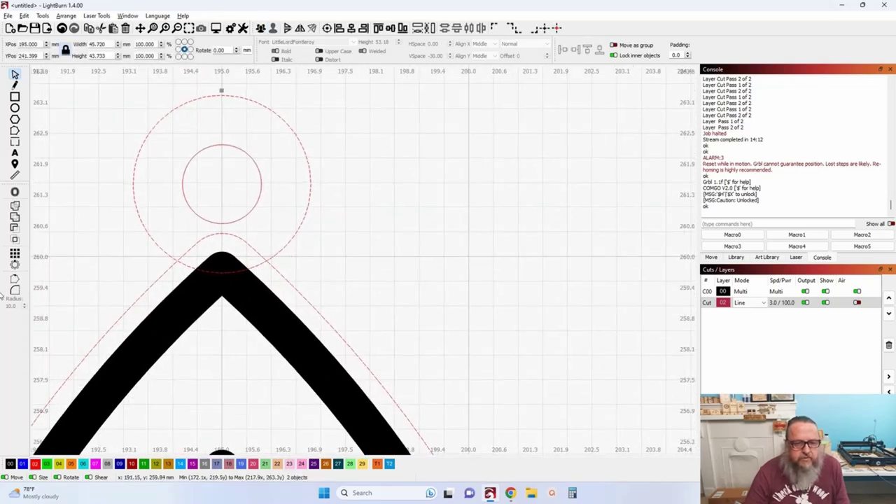
left_click(15, 206)
scroll(65, 245, "down", 1)
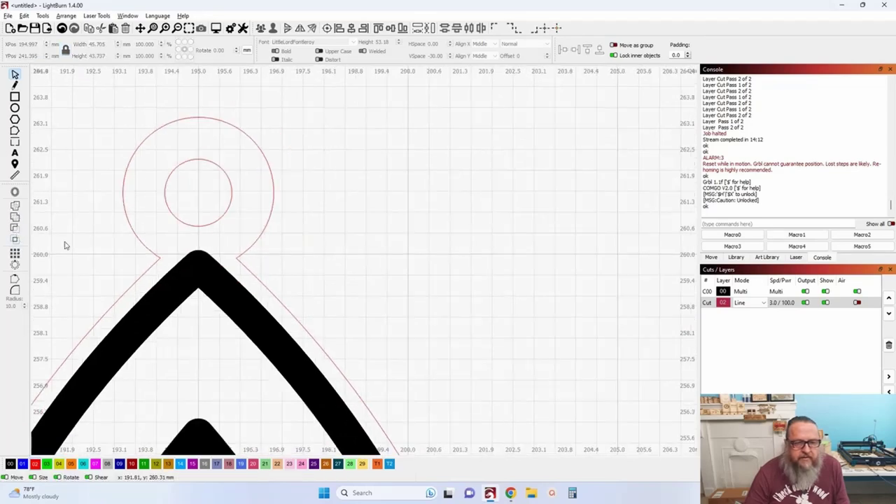
- Group the inner hole circle with the welded cut outline
scroll(207, 238, "down", 1)
left_click_drag(328, 221, 237, 193)
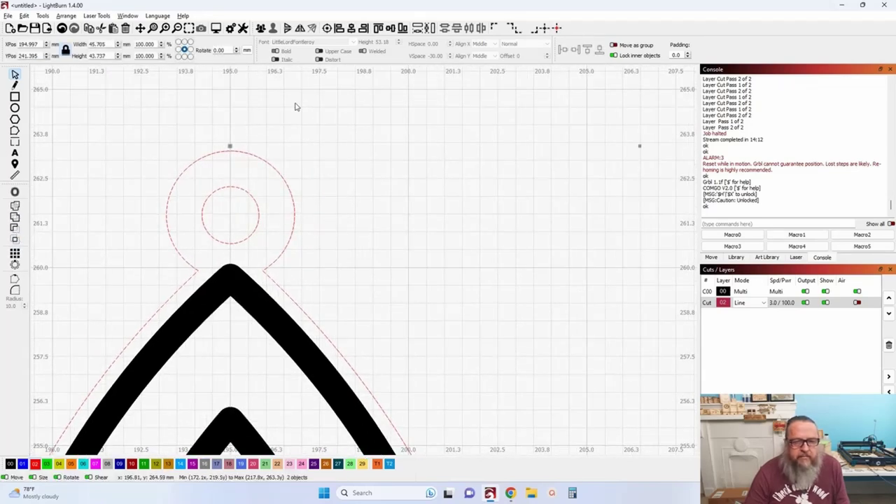
key("ctrl+g")
scroll(304, 114, "down", 5)
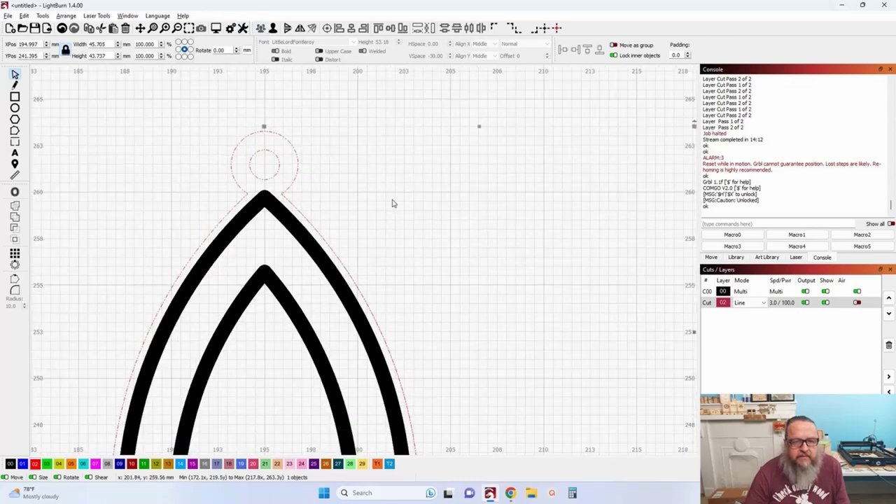
left_click_drag(439, 142, 394, 196)
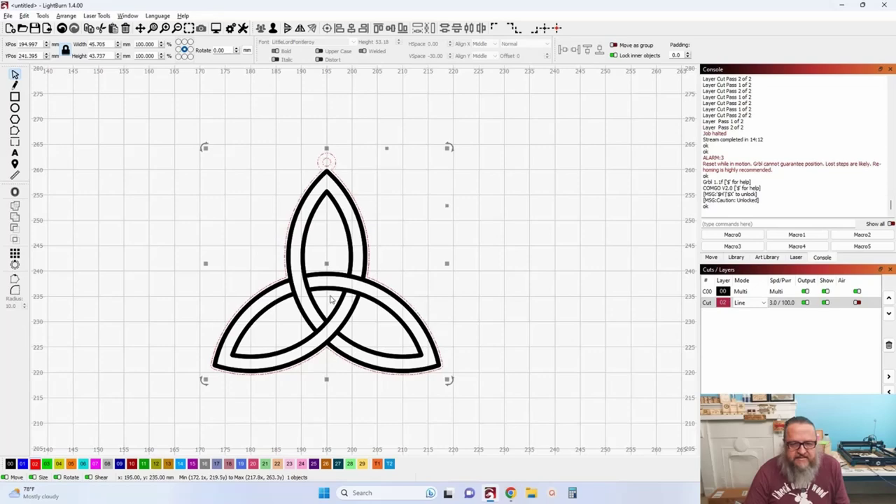
scroll(340, 206, "down", 2)
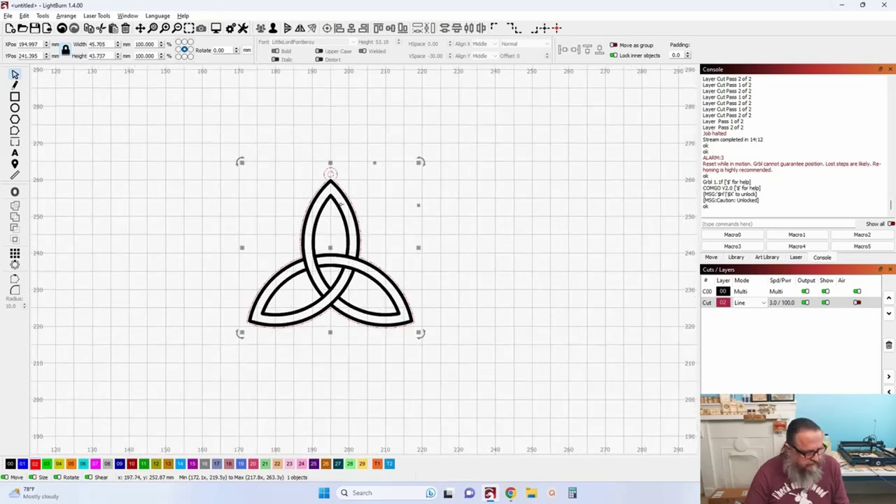
- Delete the grouped cut outline and hanging hole, keeping only the black knot
left_click(264, 210)
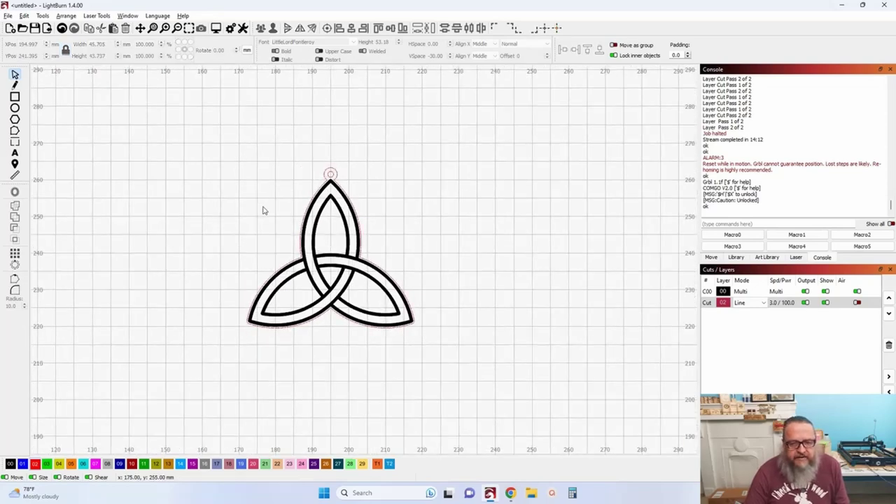
left_click(330, 176)
key("Delete")
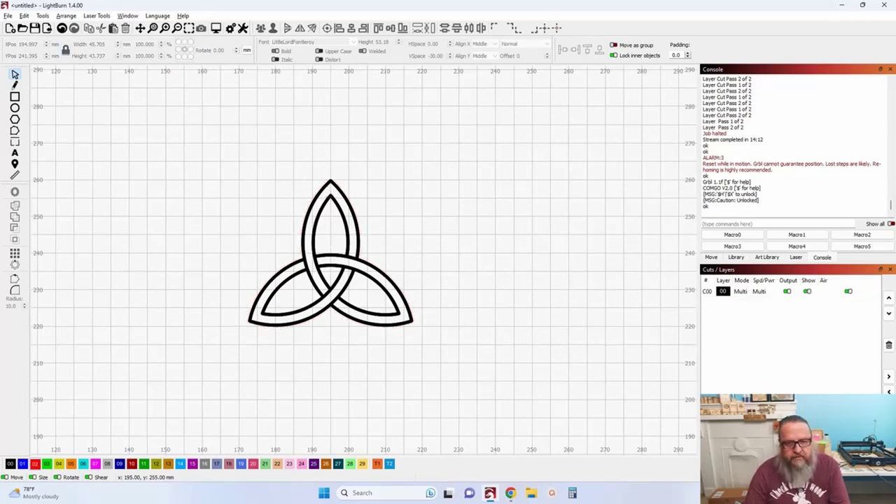
- Offset the whole knot 1 mm outward with outer shapes only turned off and assign the result to layer 02
left_click(330, 198)
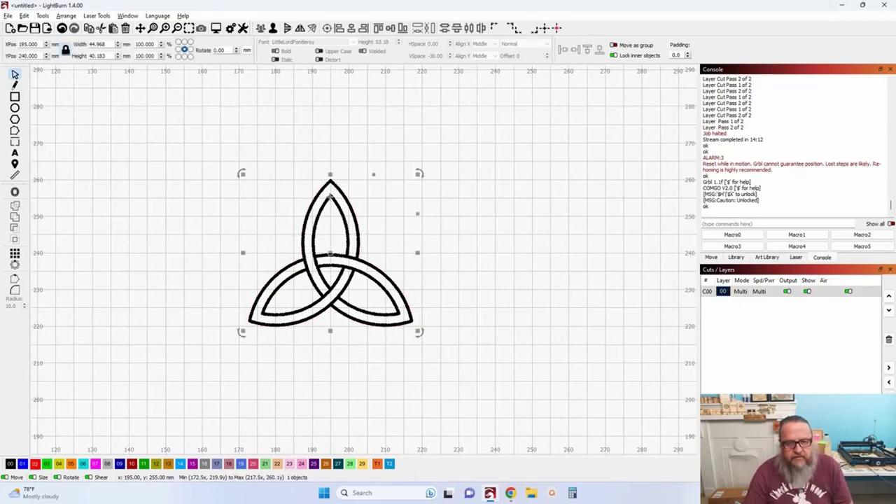
left_click(15, 193)
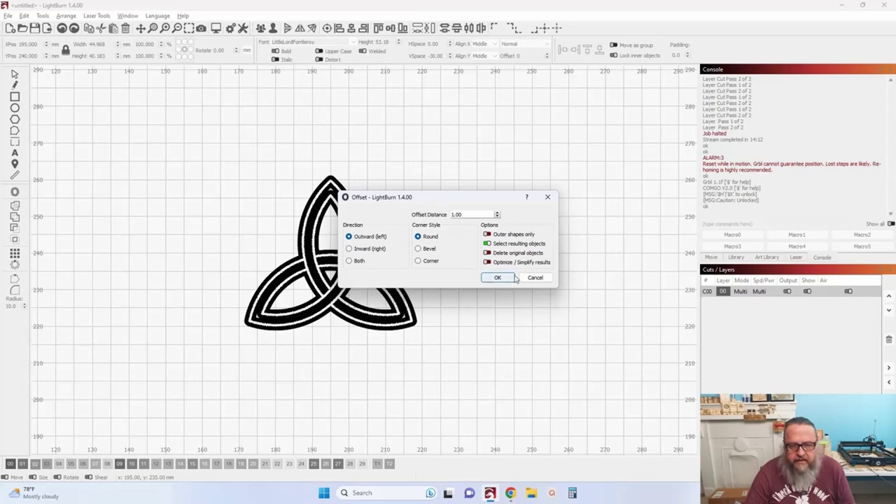
scroll(272, 306, "up", 10)
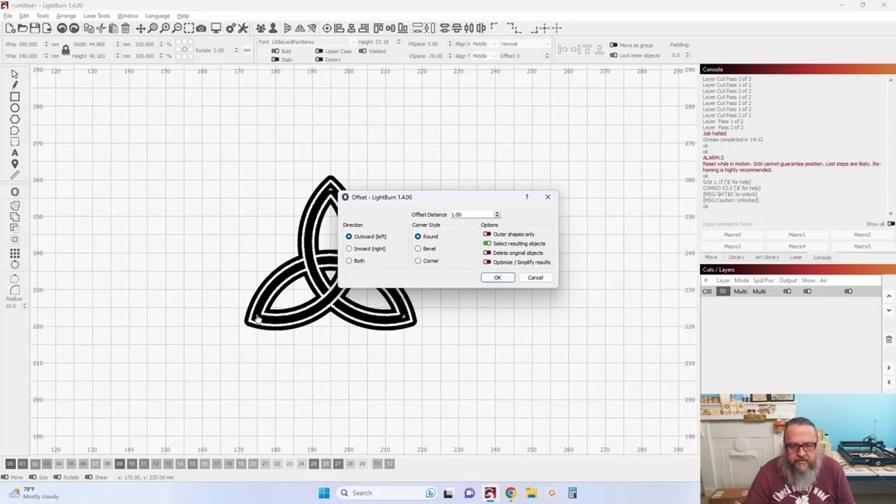
scroll(258, 320, "down", 10)
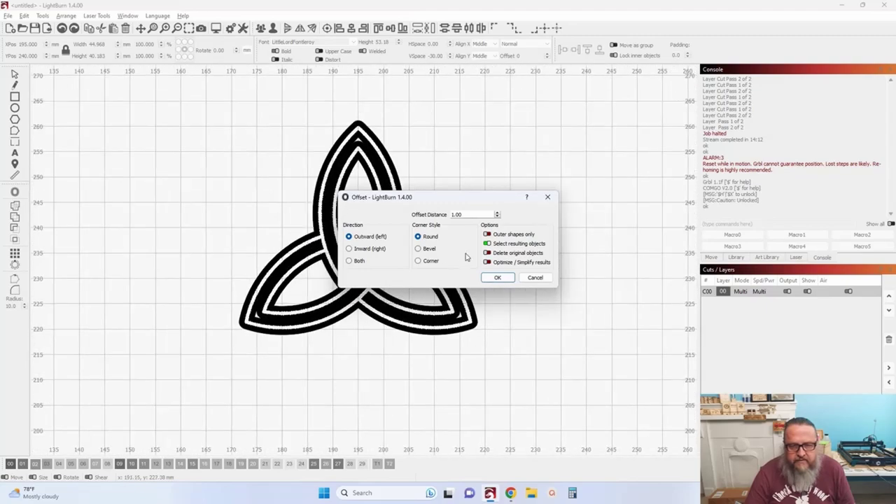
left_click(496, 278)
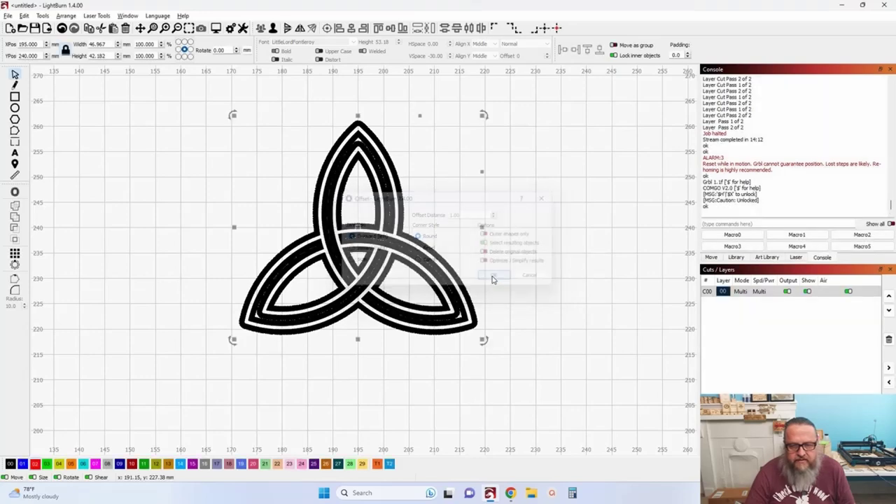
left_click(33, 465)
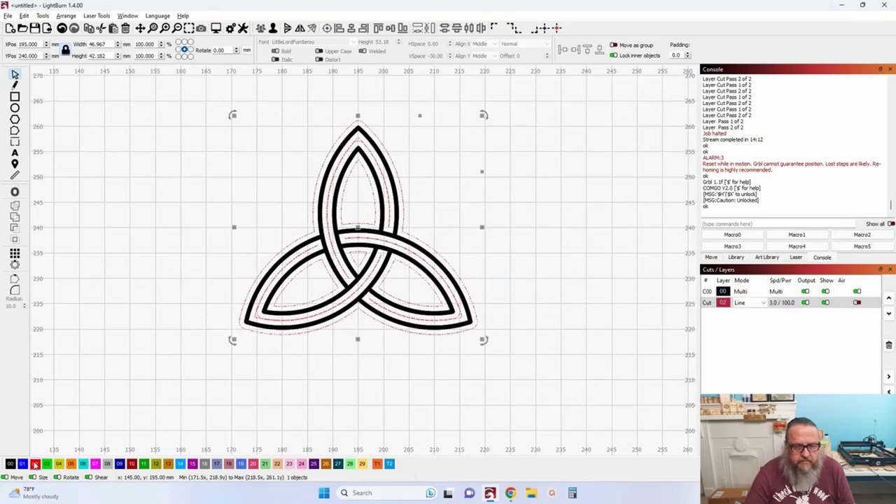
- Examine the offset lines inside the knot's bands, inner openings and pointed corners
scroll(289, 309, "up", 6)
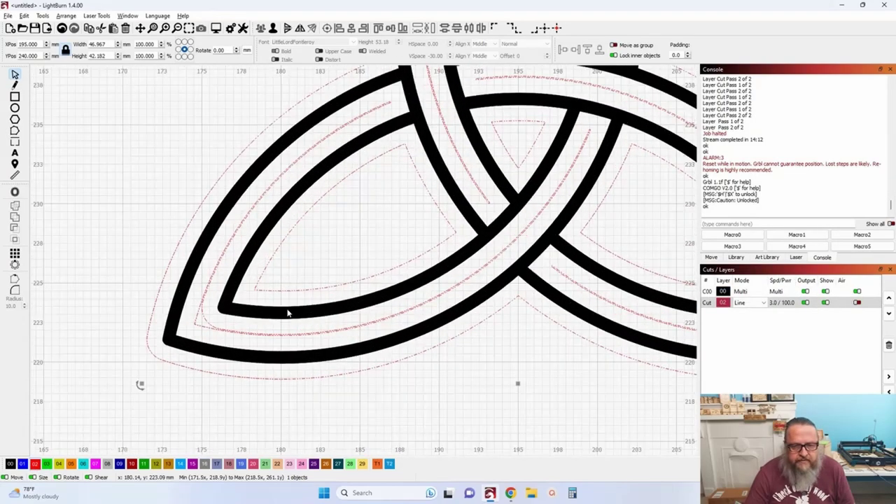
scroll(313, 290, "down", 5)
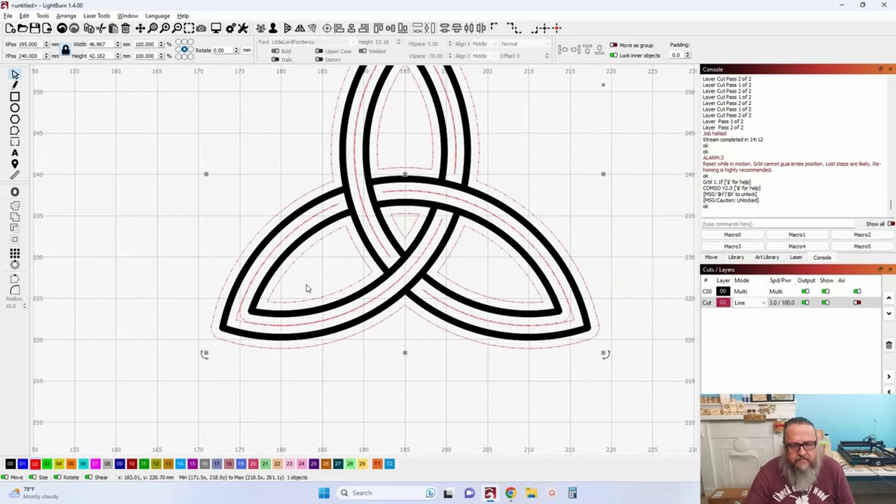
scroll(283, 309, "down", 2)
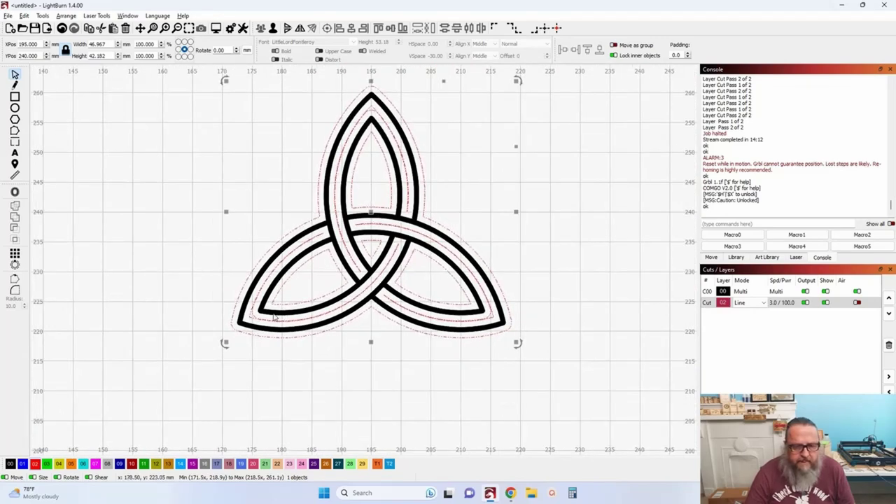
scroll(275, 317, "up", 4)
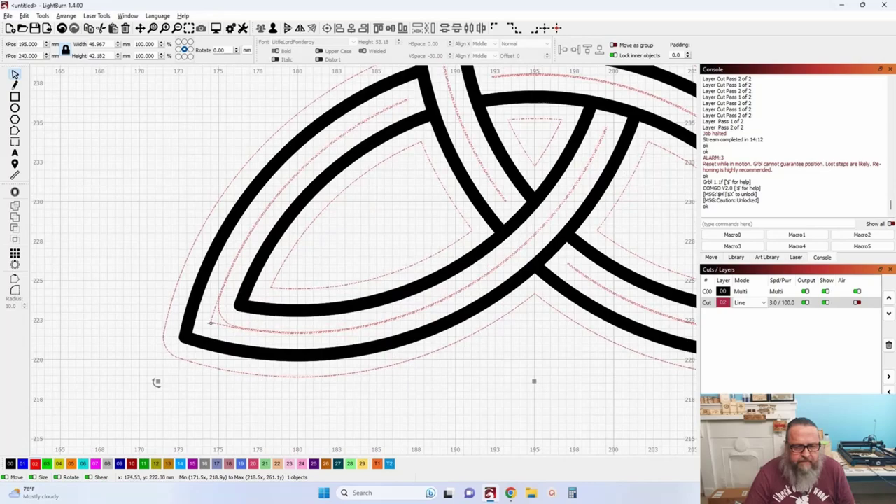
scroll(211, 323, "down", 5)
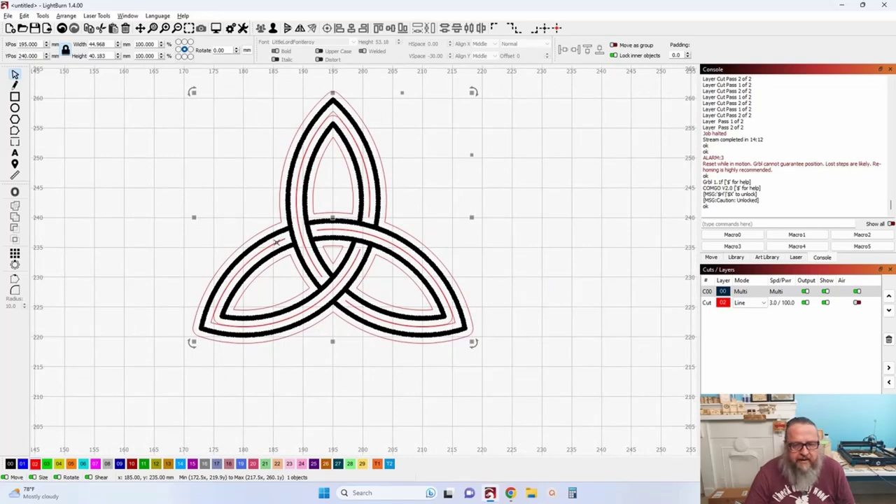
left_click(242, 148)
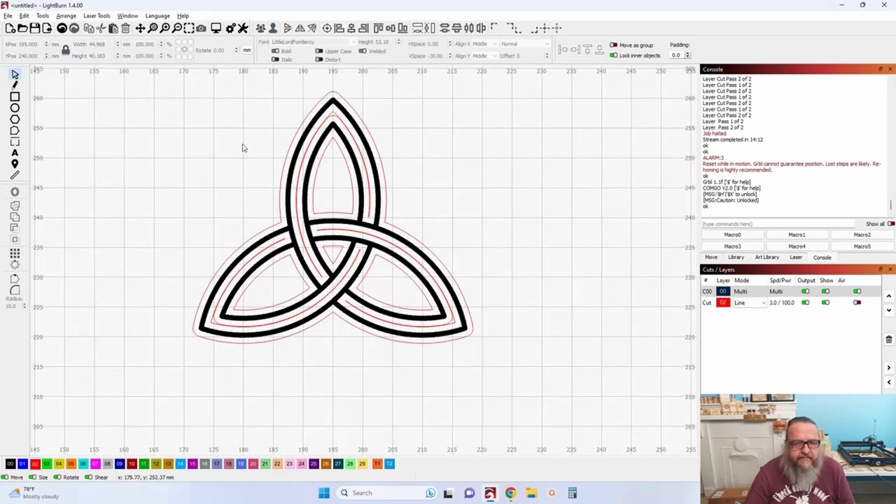
- Set the first sub-layer of layer C00 to Line mode so the knot shows as plain outlines
left_click(272, 247)
scroll(272, 246, "up", 3)
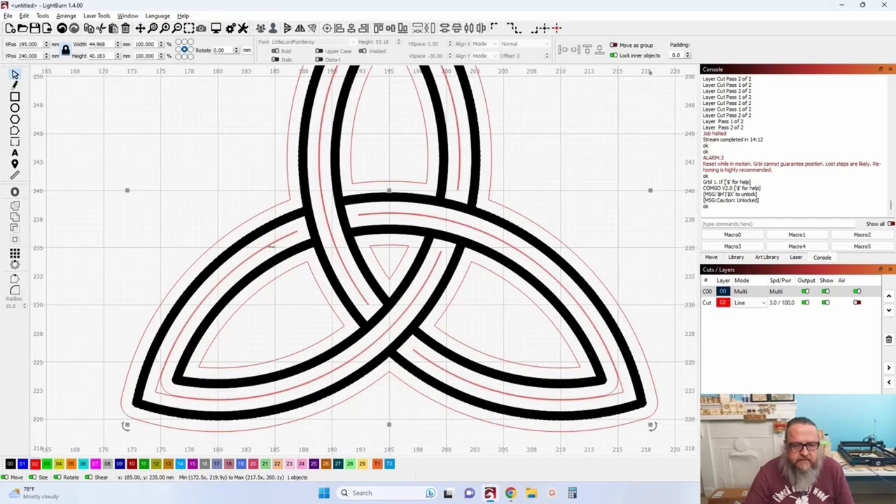
double_click(752, 293)
left_click(497, 150)
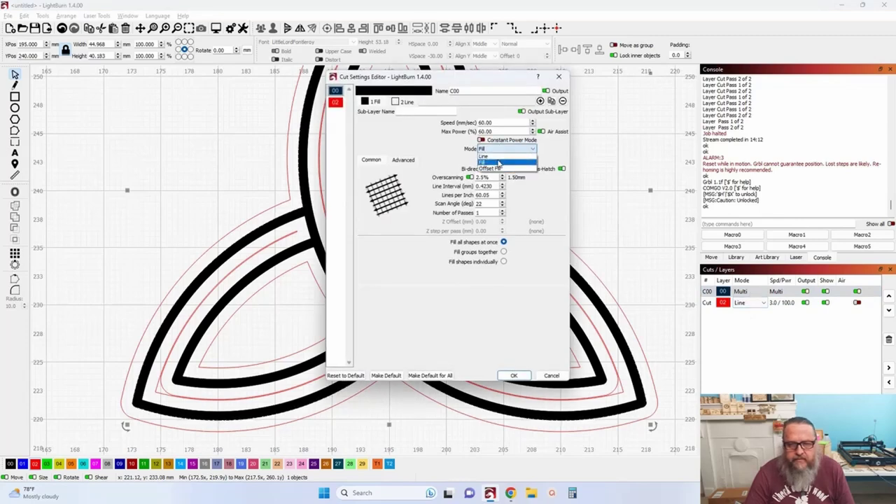
left_click(499, 158)
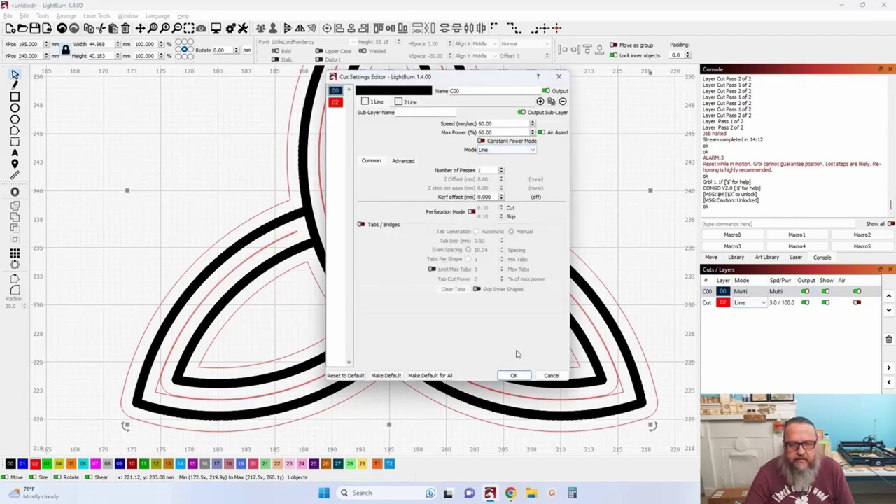
left_click(513, 375)
- Separate the red offset lines and delete the three running inside the knot's bands, keeping the outer outline and inner openings
scroll(156, 200, "down", 2)
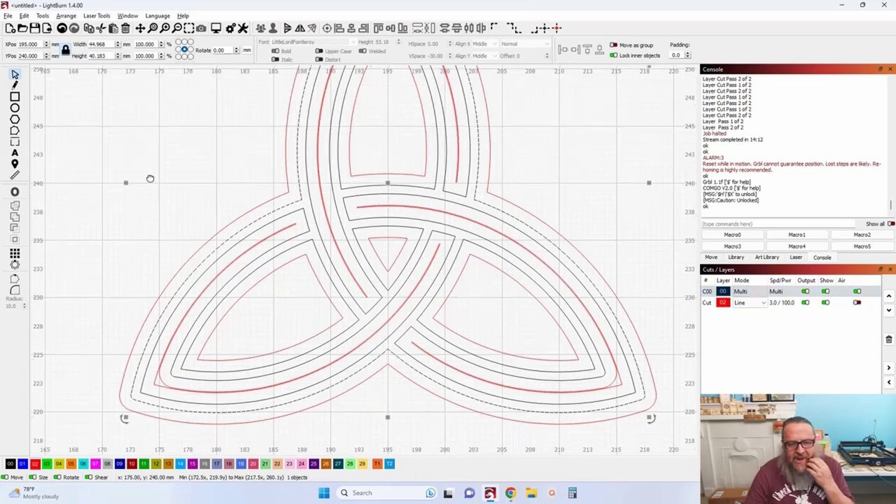
left_click(245, 241)
left_click(243, 231)
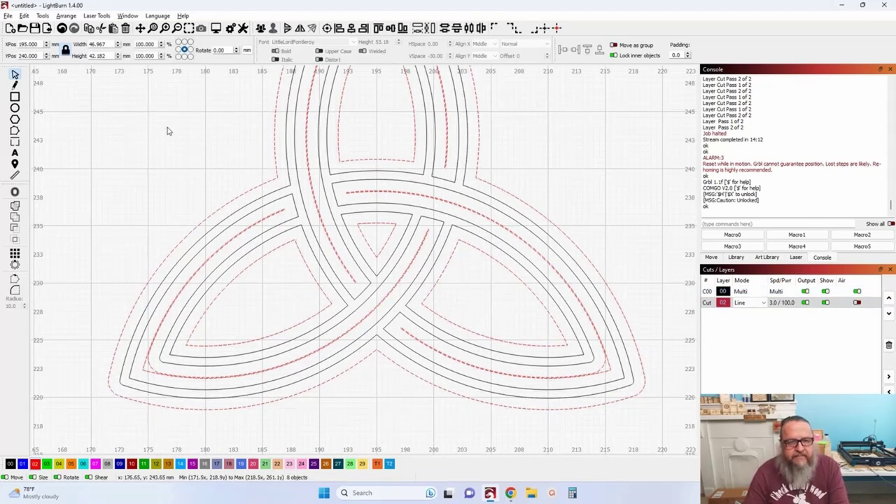
left_click(251, 250)
left_click(237, 241)
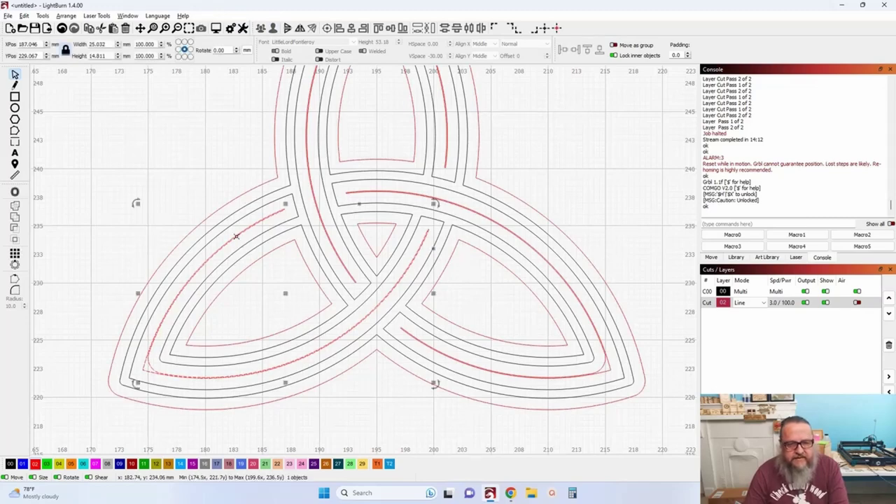
left_click(252, 228)
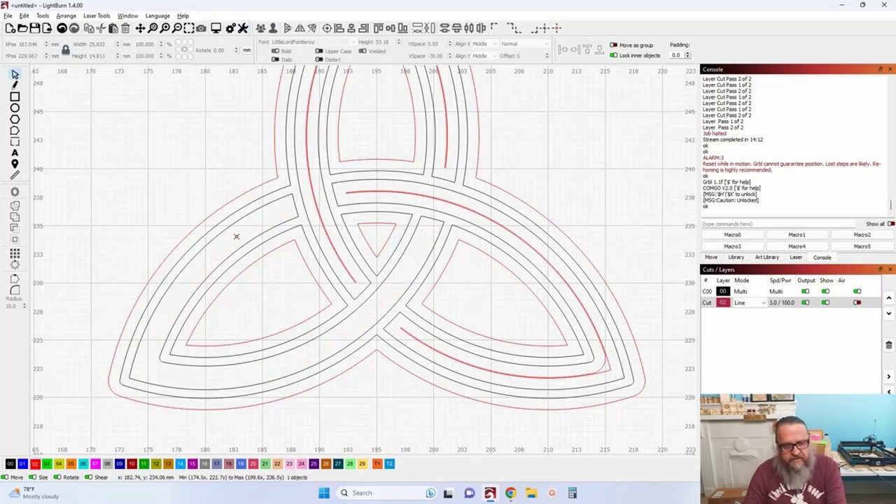
left_click(423, 342)
key("Delete")
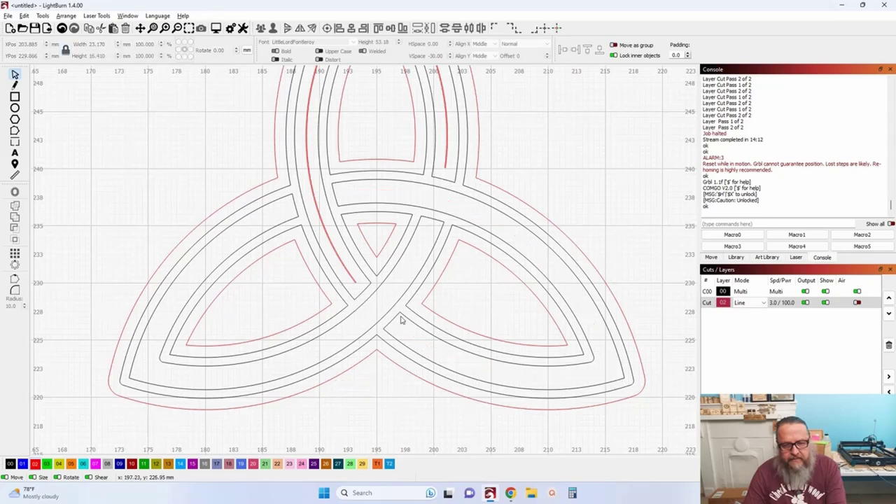
left_click(352, 279)
key("Delete")
scroll(354, 276, "down", 5)
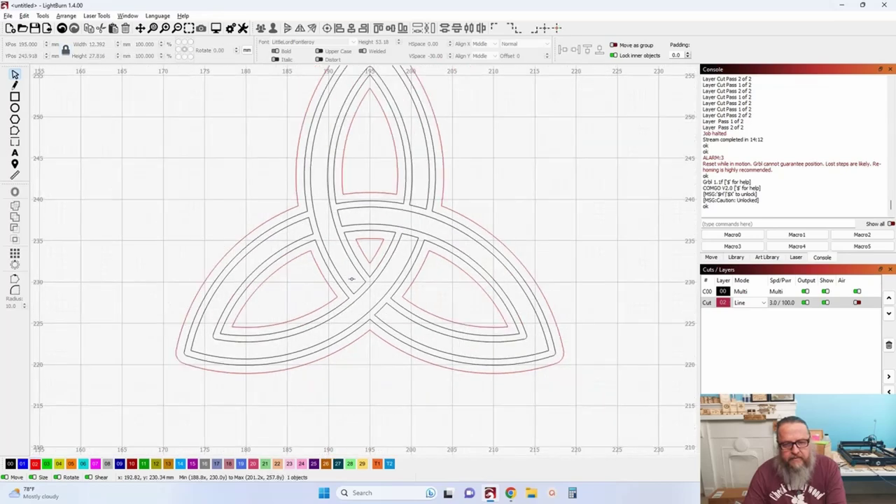
- Set the first sub-layer of layer C00 to Fill mode
scroll(431, 231, "down", 2)
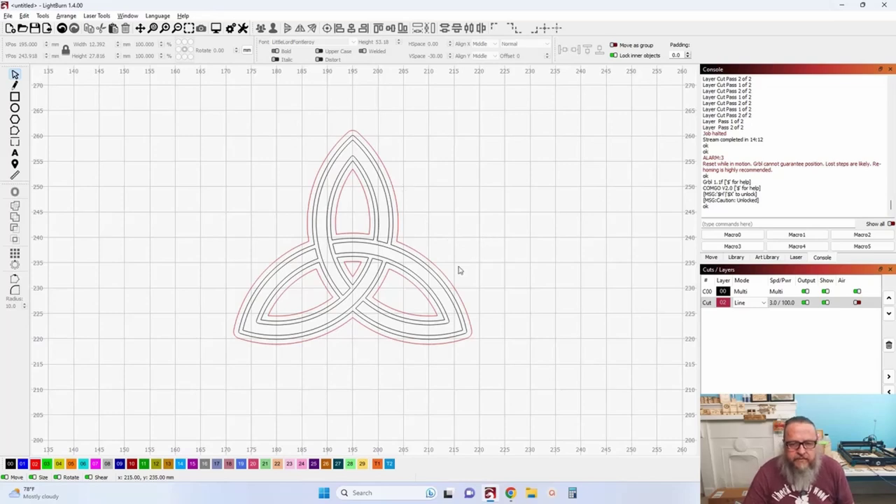
left_click(745, 293)
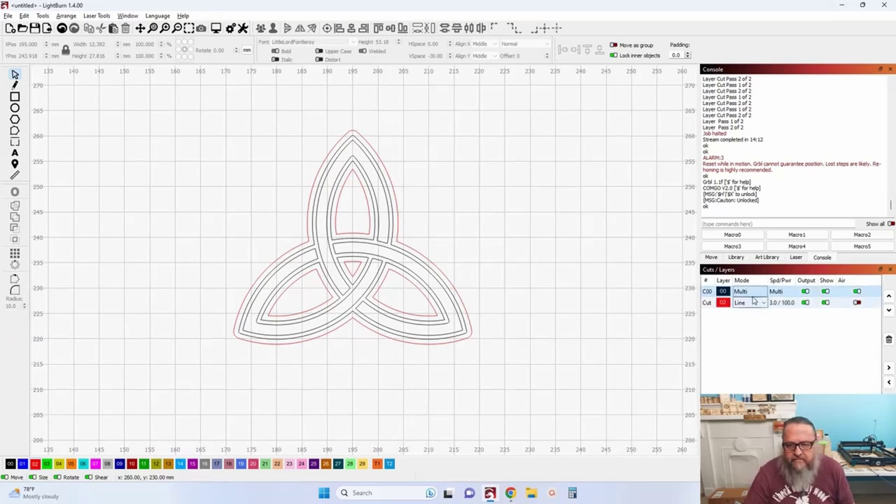
double_click(745, 293)
left_click(507, 150)
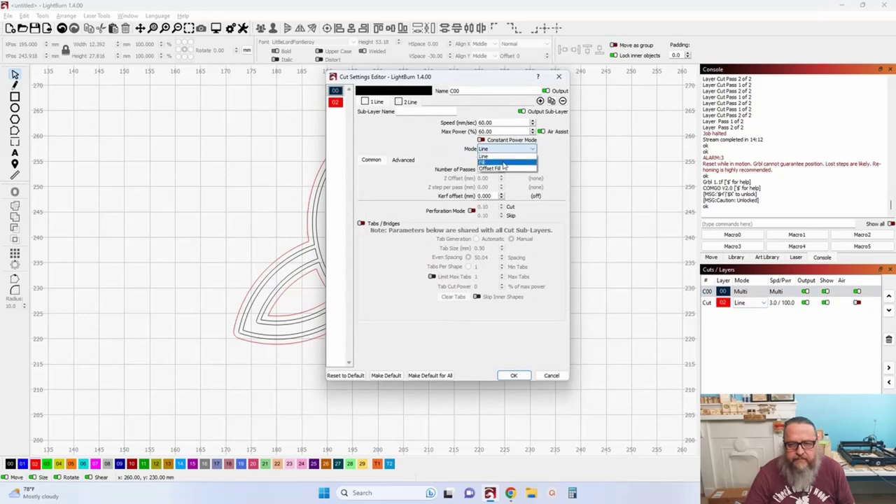
left_click(503, 166)
left_click(514, 377)
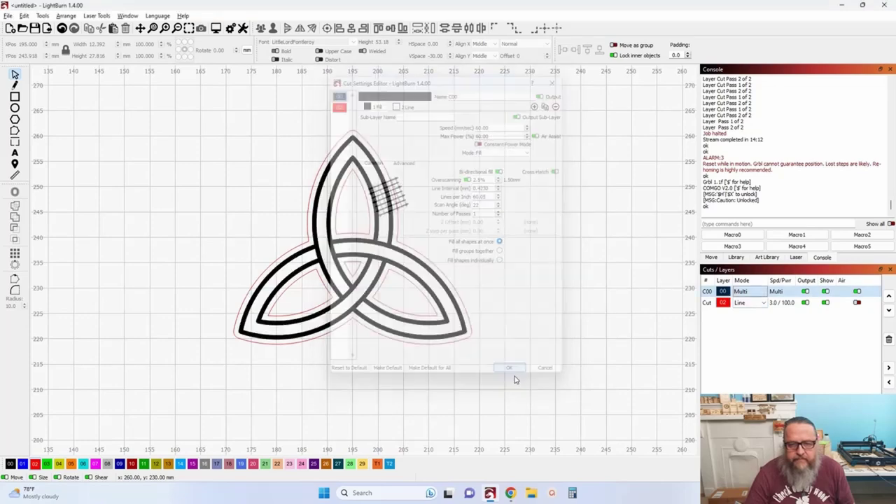
- Add the 1.6MM hole graphic from the Earrings art library and place it above the knot's top point at about X 195, Y 265
scroll(522, 294, "down", 2)
left_click_drag(436, 222, 364, 248)
scroll(364, 249, "down", 2)
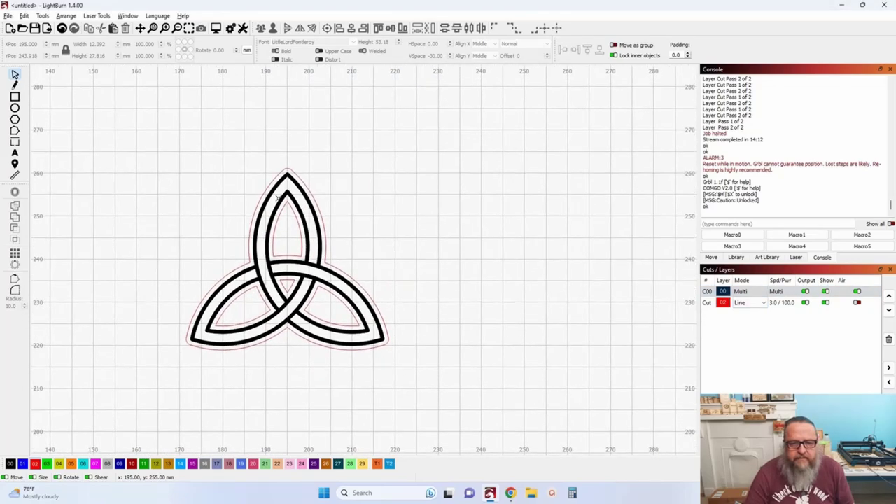
left_click(765, 258)
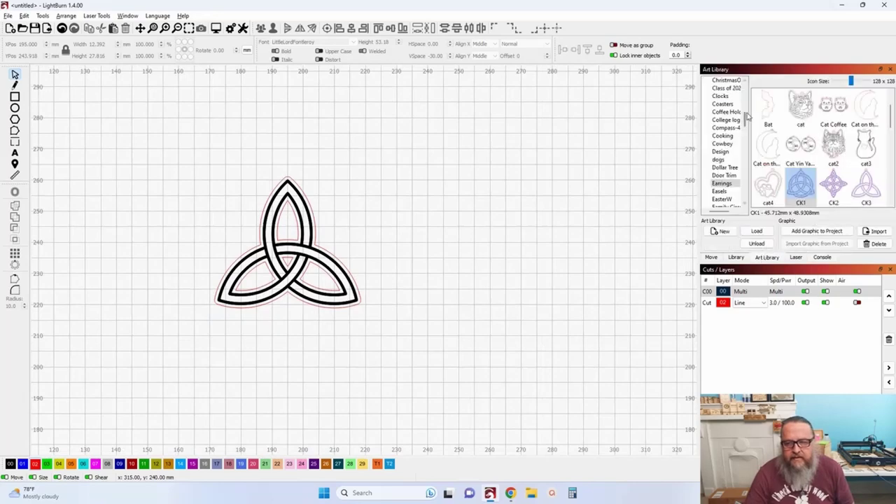
scroll(770, 122, "up", 1)
left_click(762, 109)
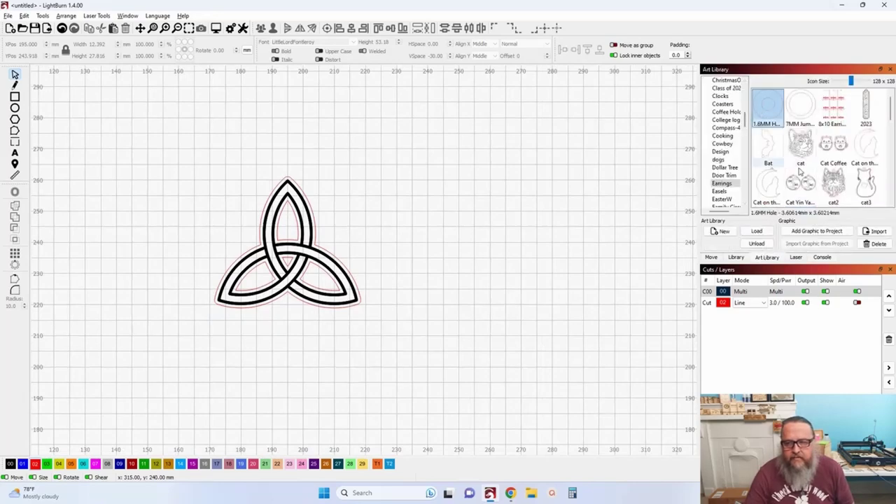
left_click(825, 233)
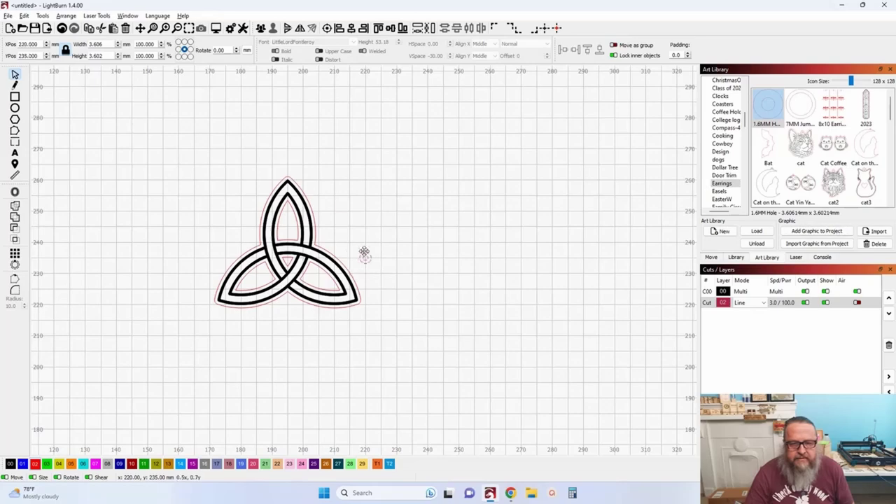
left_click_drag(363, 260, 287, 166)
scroll(286, 166, "up", 2)
scroll(285, 166, "up", 2)
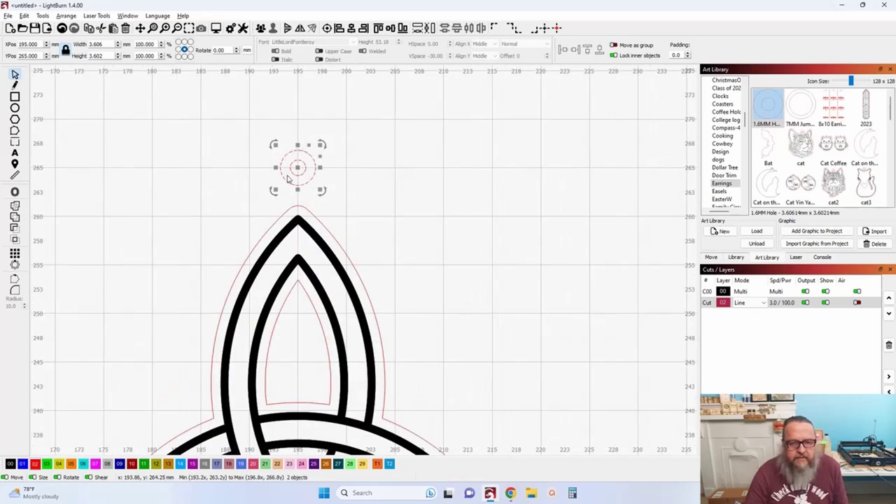
- Move the hole graphic down about 3 mm so its outer ring overlaps the tip of the red cut outline
left_click(319, 221, "shift")
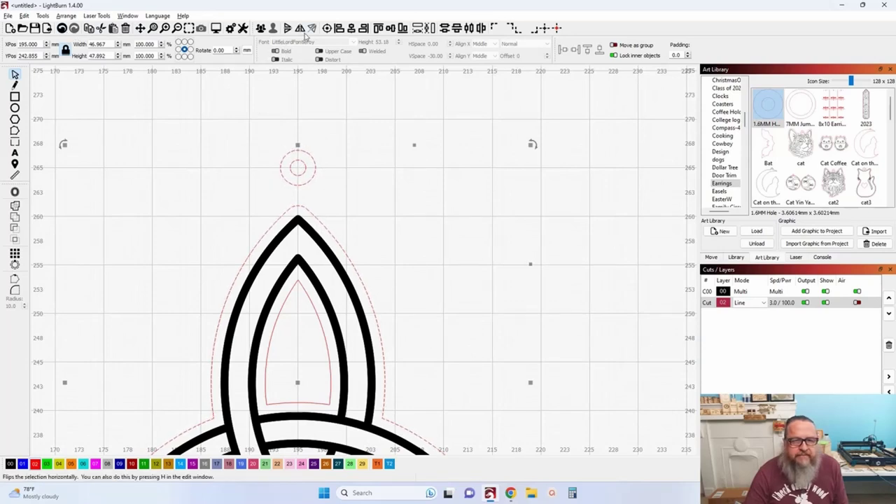
left_click(329, 184)
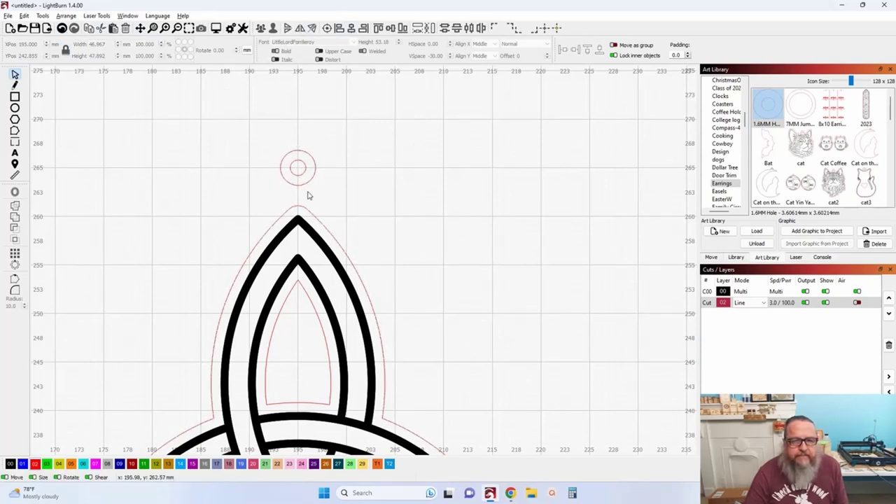
left_click(283, 173)
key("Down")
key("Down")
key("Down")
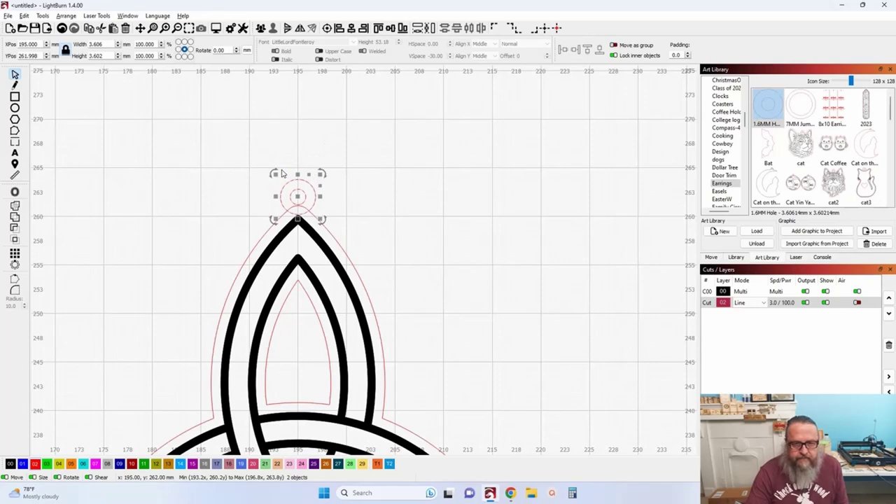
left_click(221, 188)
scroll(360, 245, "up", 2)
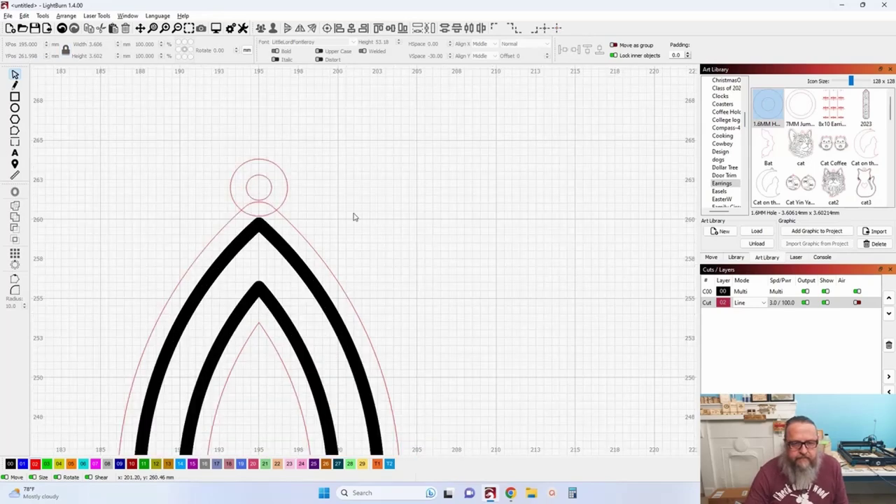
- Weld the hole graphic's outer ring to the knot's outer cut outline
left_click(256, 208)
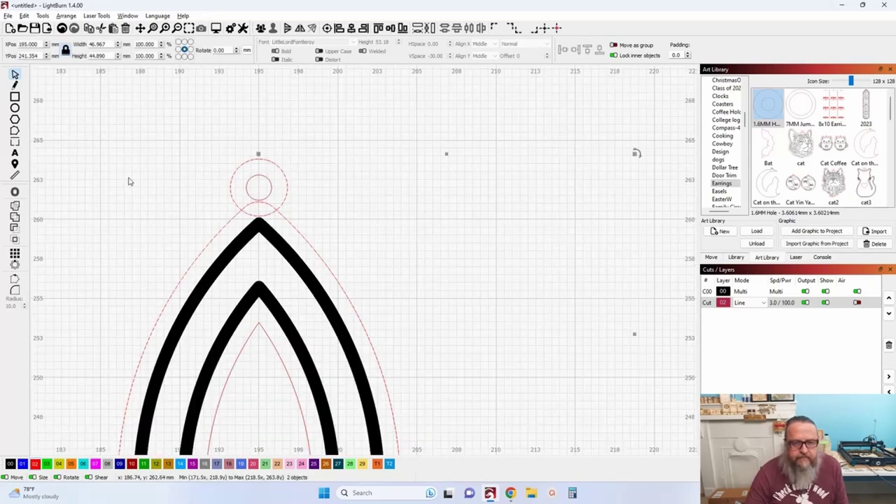
left_click(16, 211)
scroll(56, 200, "down", 2)
scroll(140, 182, "down", 2)
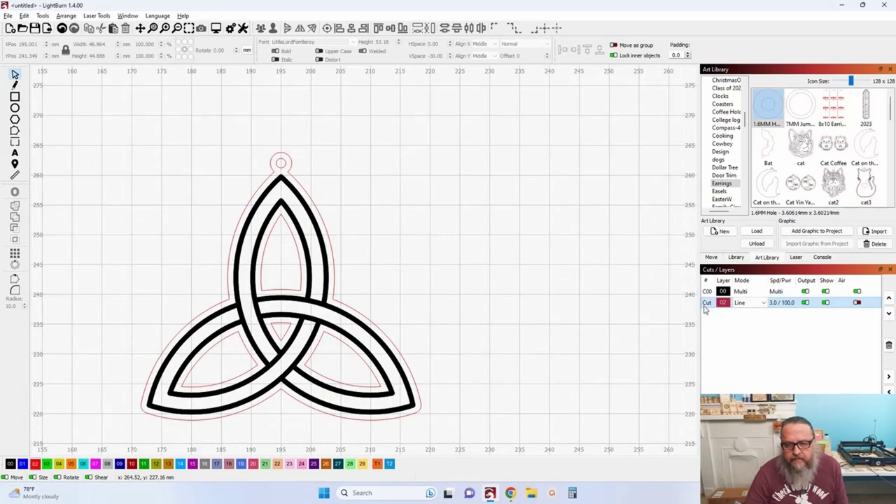
- Group the red cut lines, hanging hole and black knot into one design
left_click(709, 304)
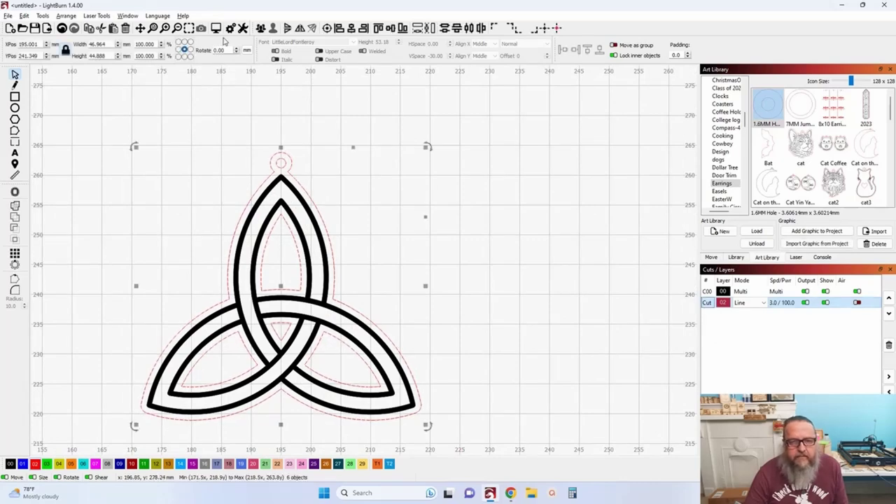
left_click(215, 152)
scroll(214, 154, "down", 2)
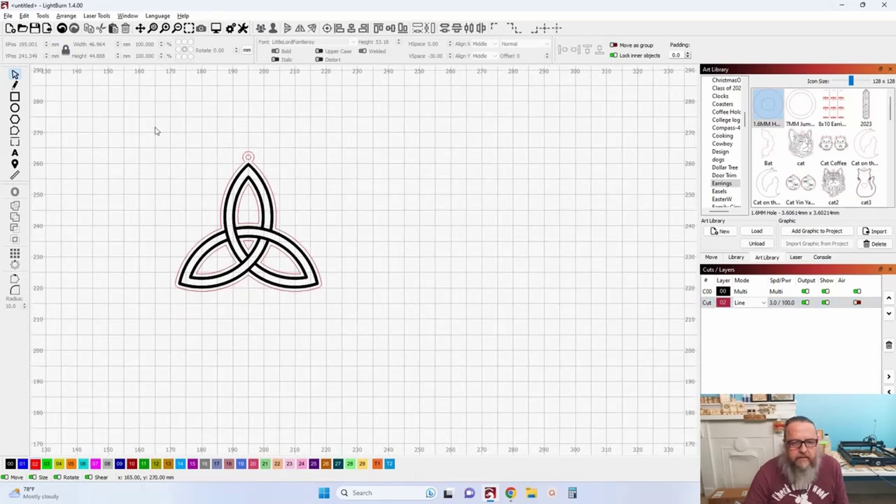
left_click_drag(138, 112, 365, 339)
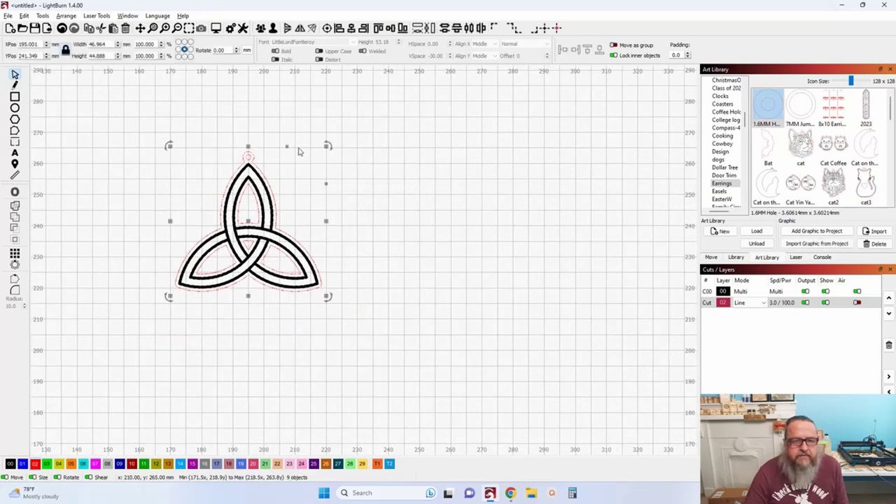
left_click(261, 30)
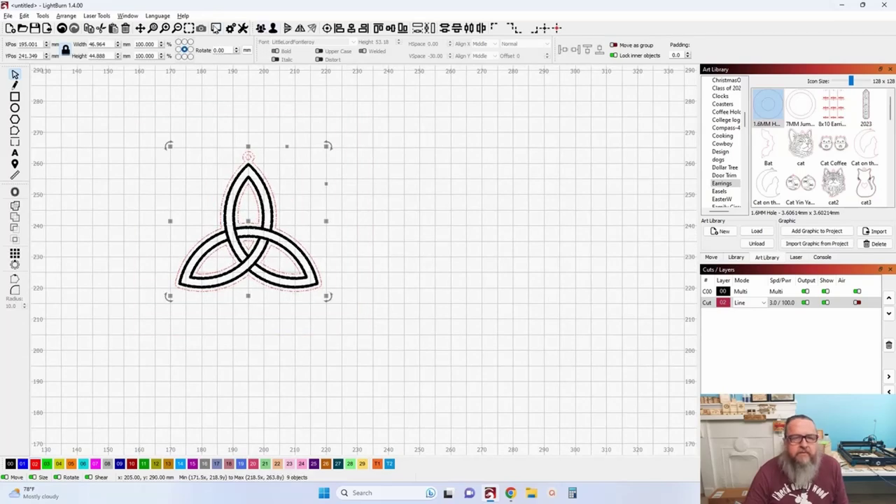
- Preview the engraving and cutting paths of the finished knot and close the preview
left_click(589, 110)
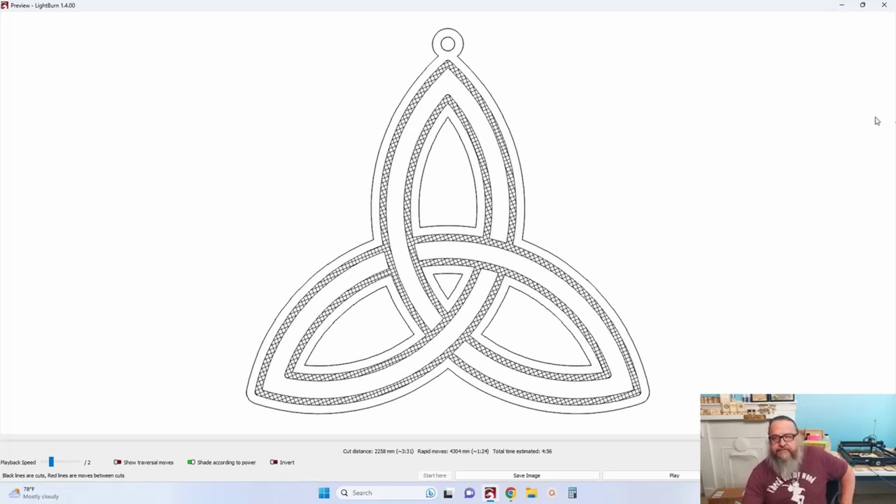
left_click(885, 5)
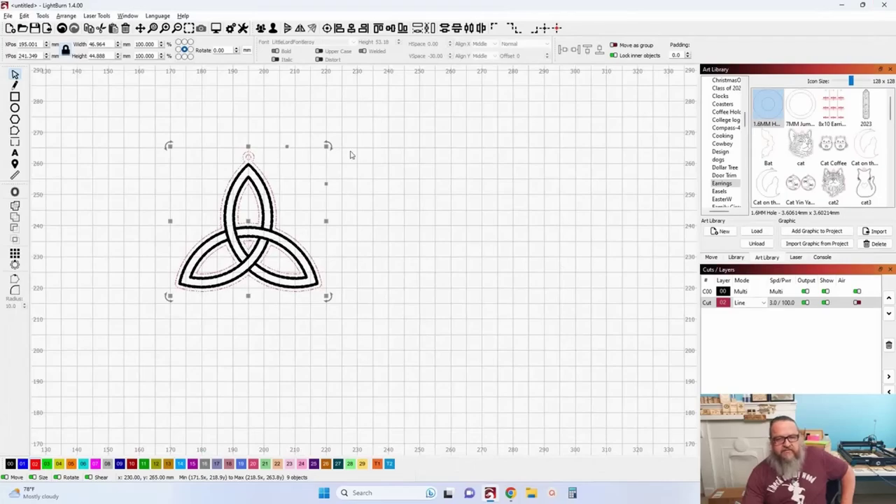
scroll(360, 243, "down", 4)
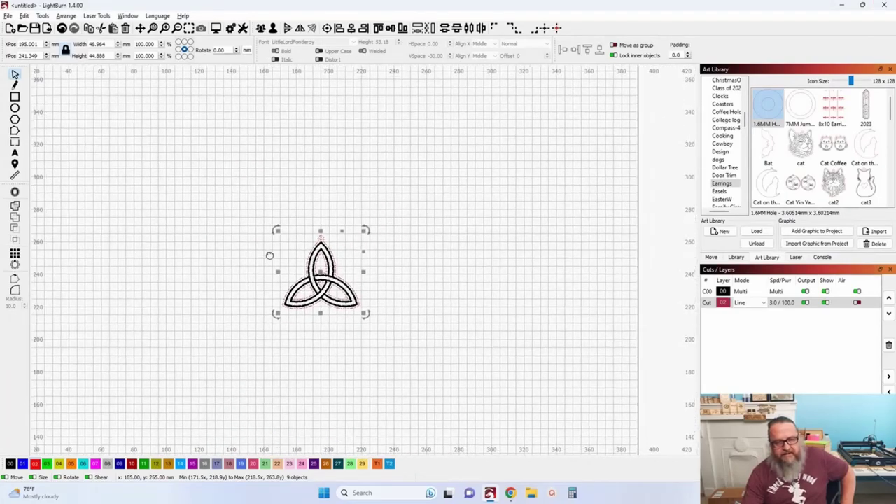
scroll(270, 255, "down", 4)
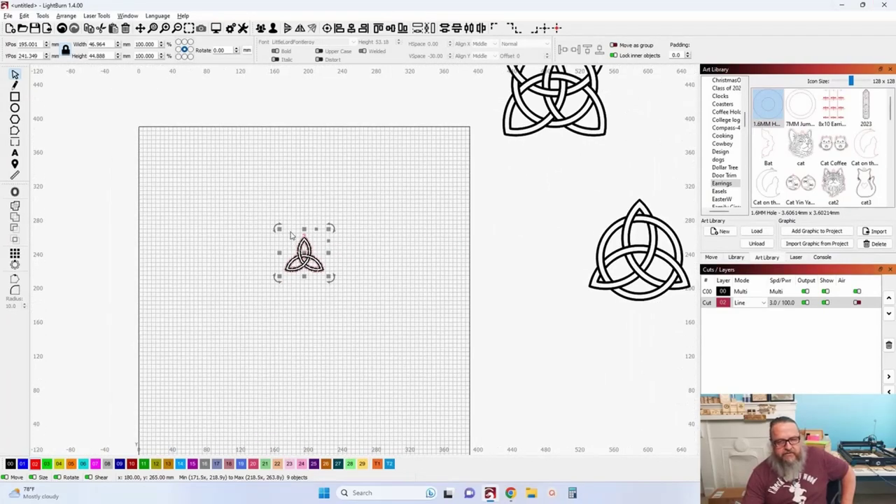